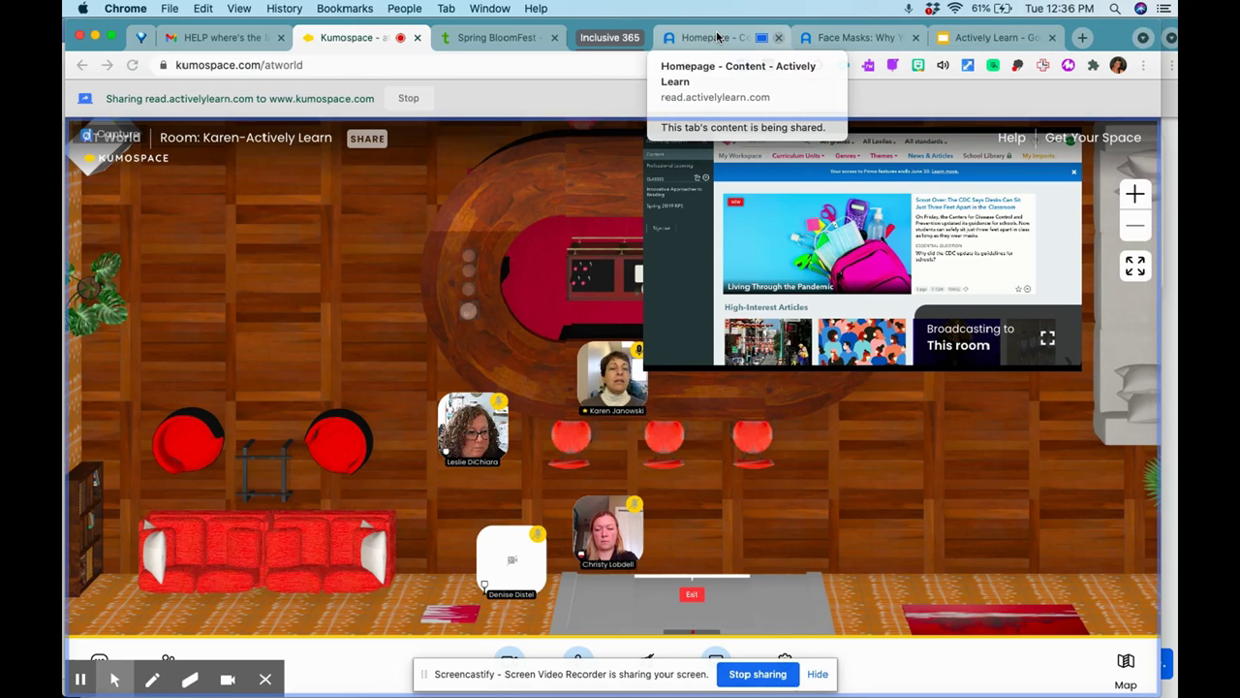
Switch to the Actively Learn teacher catalog homepage tab being shared to the room
click(717, 37)
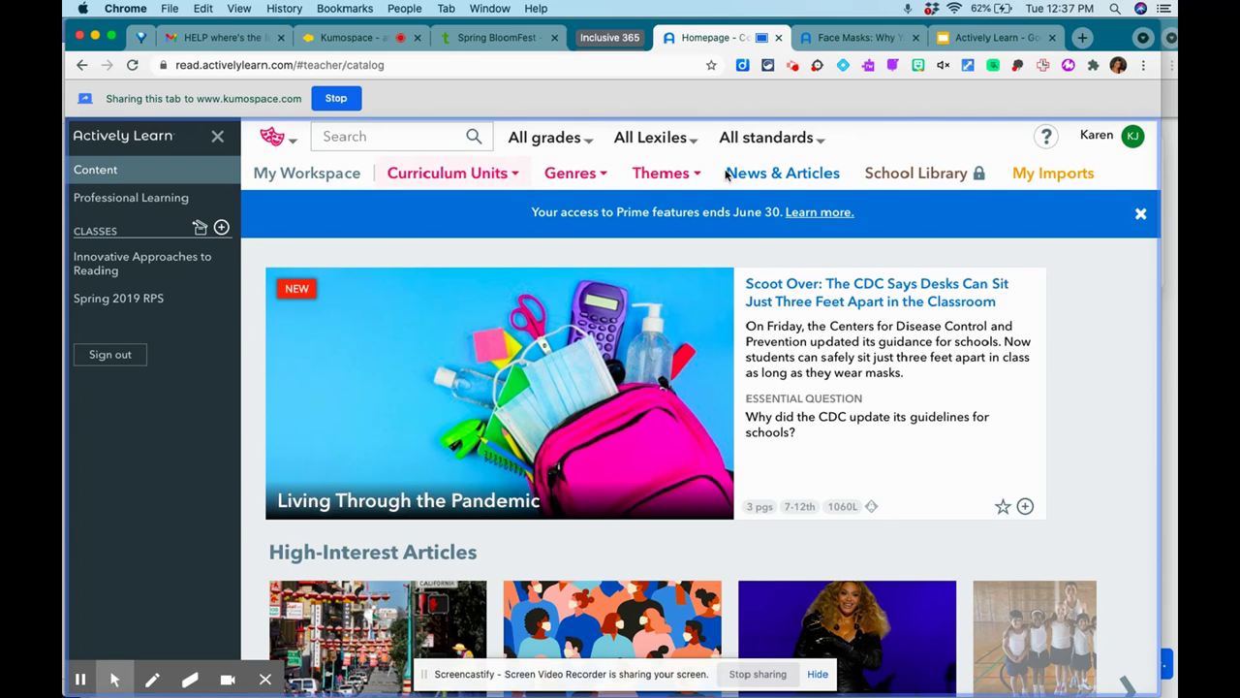
Browse the catalog and open the 'Scoot Over: The CDC Says Desks…' article
scroll(629, 400, down, 2)
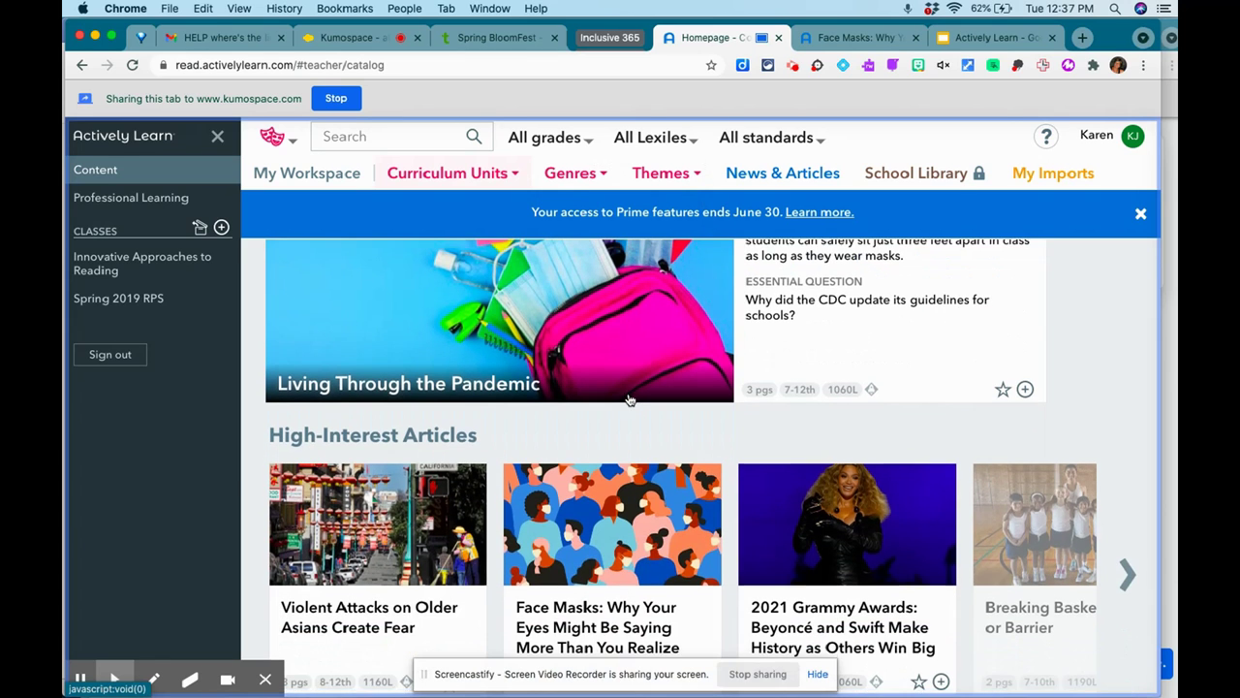
scroll(629, 400, up, 2)
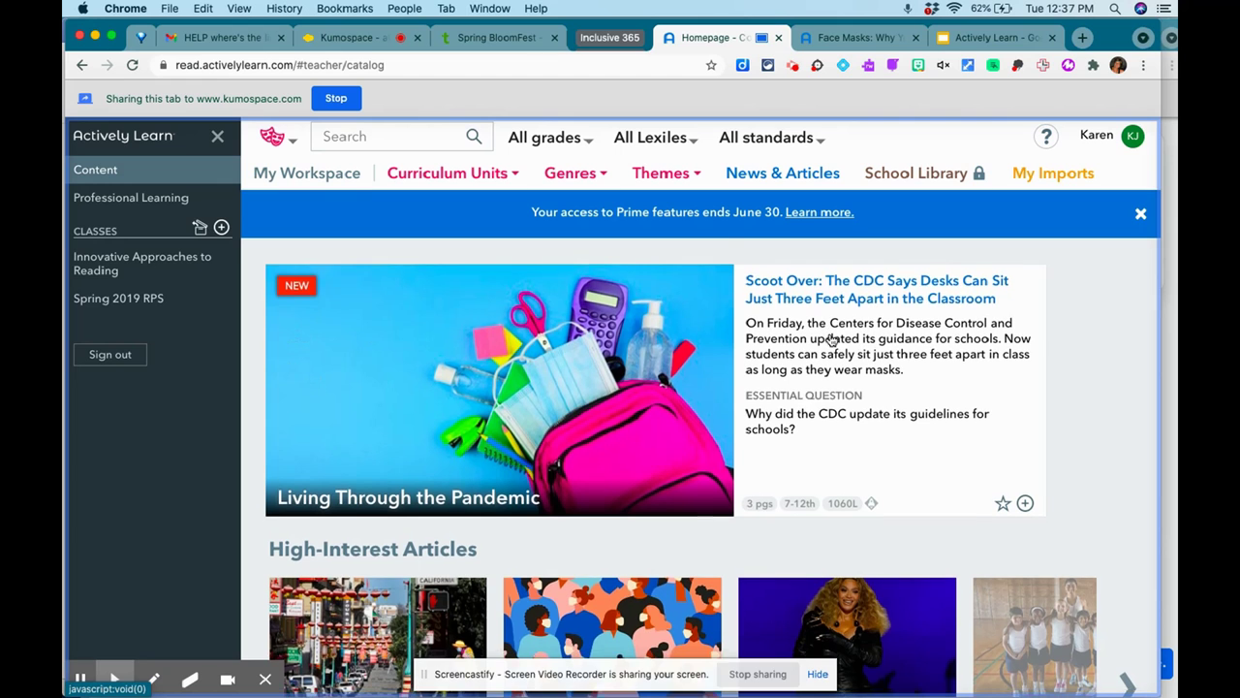
scroll(830, 339, down, 5)
scroll(830, 339, down, 1)
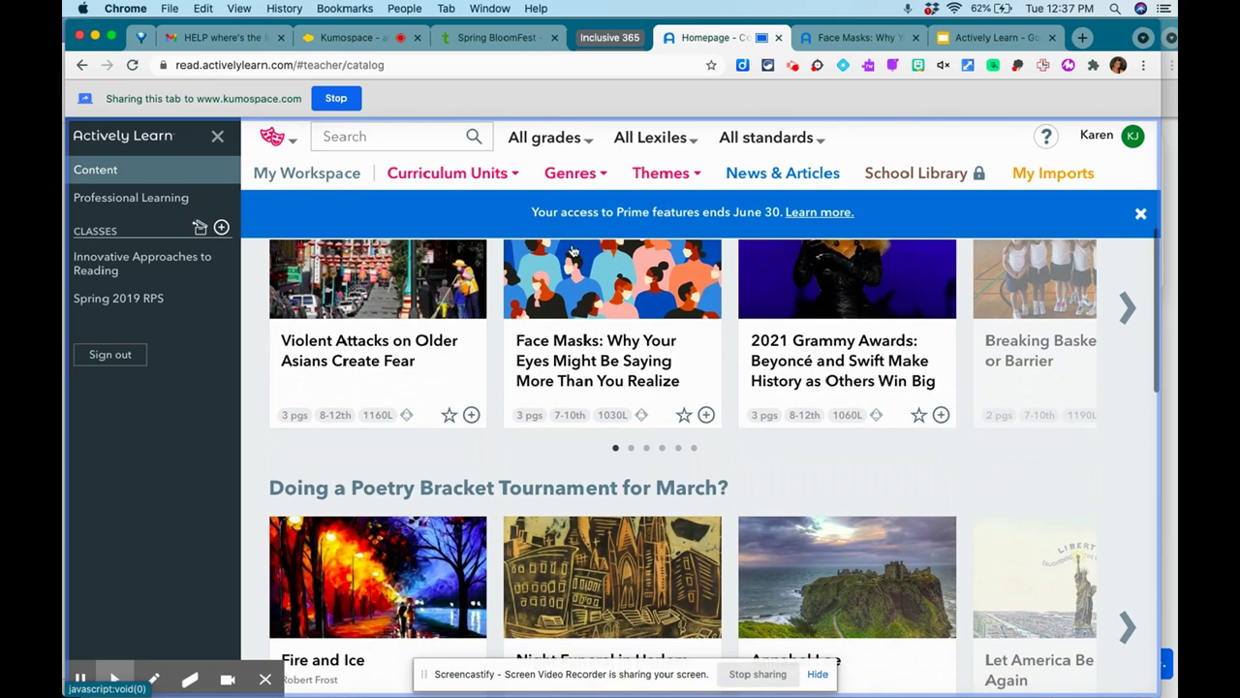
scroll(580, 417, down, 10)
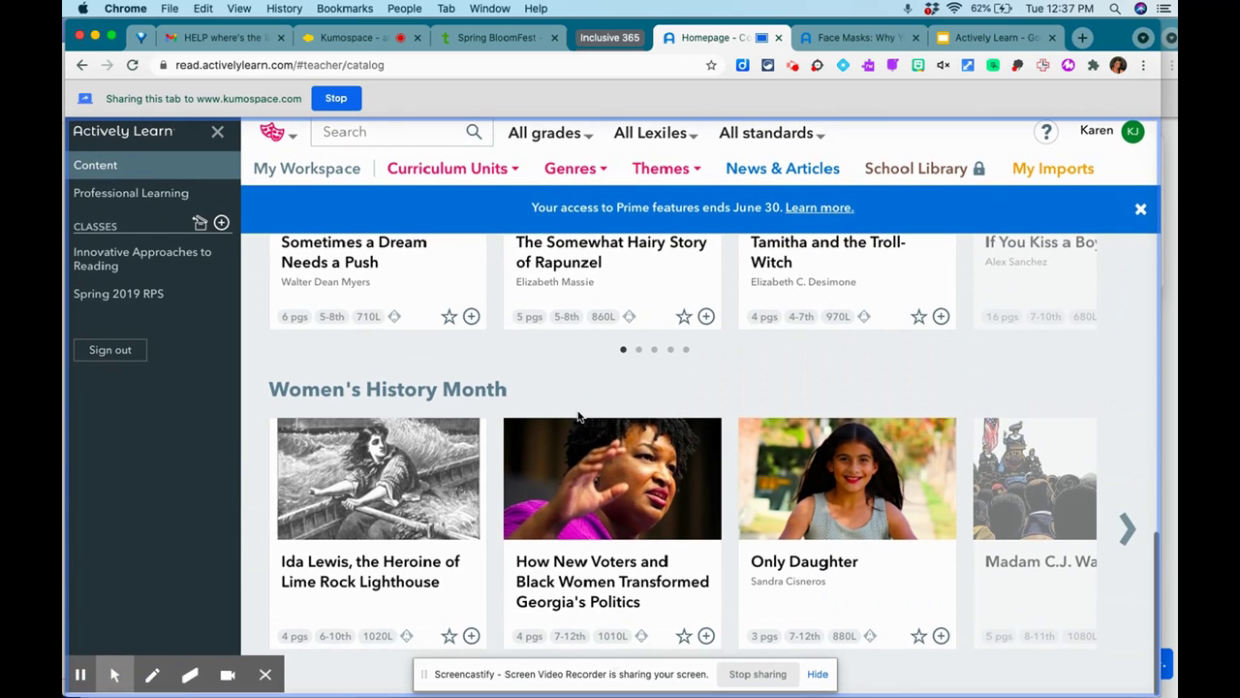
scroll(579, 416, up, 10)
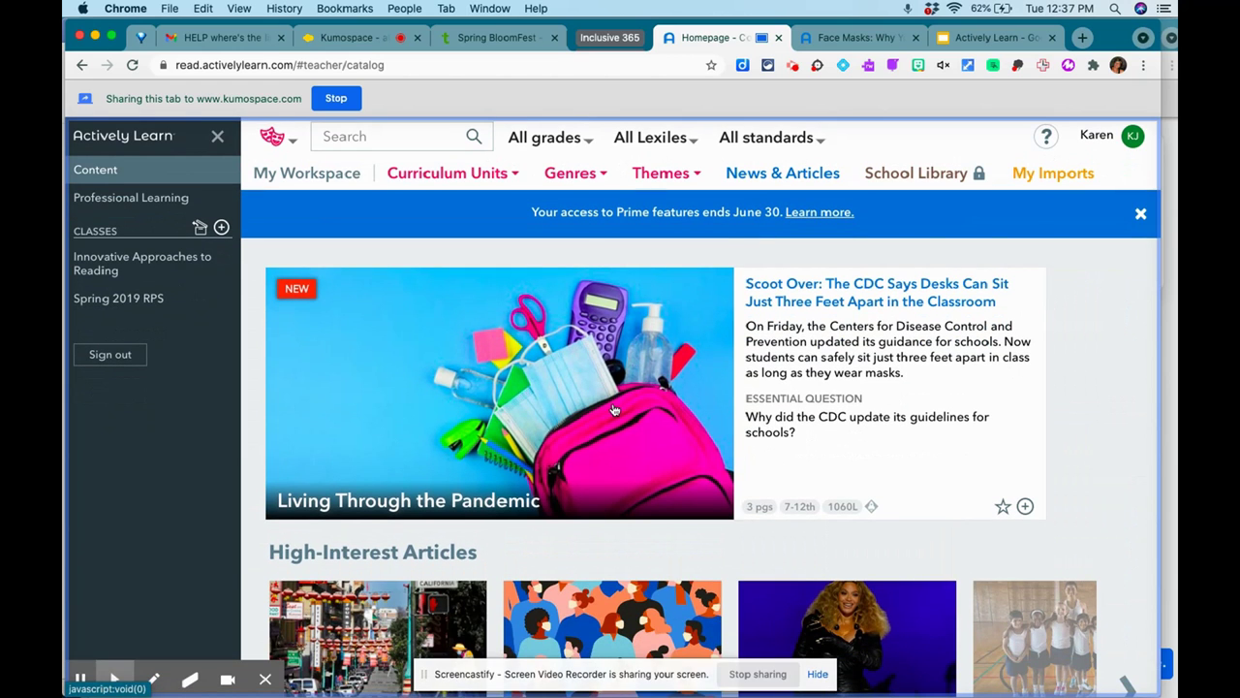
scroll(566, 373, down, 2)
scroll(581, 382, up, 2)
click(795, 286)
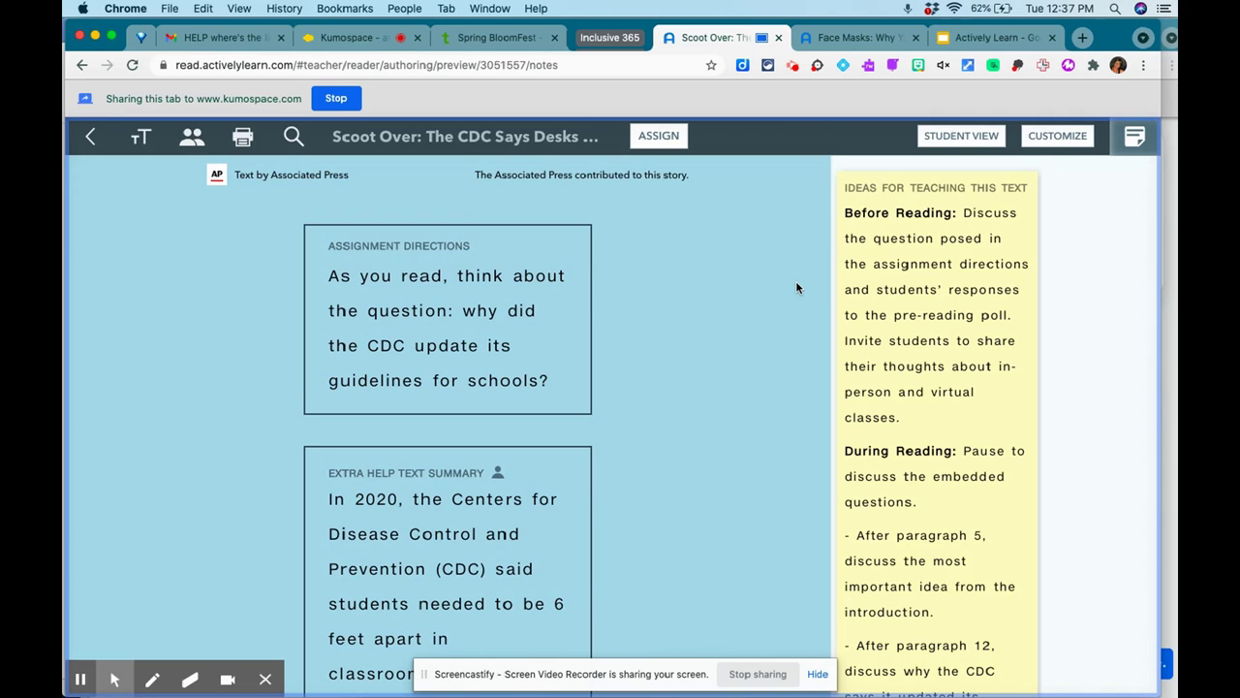
Check the shared article in the Kumospace tab, then return to the Scoot Over article
click(357, 39)
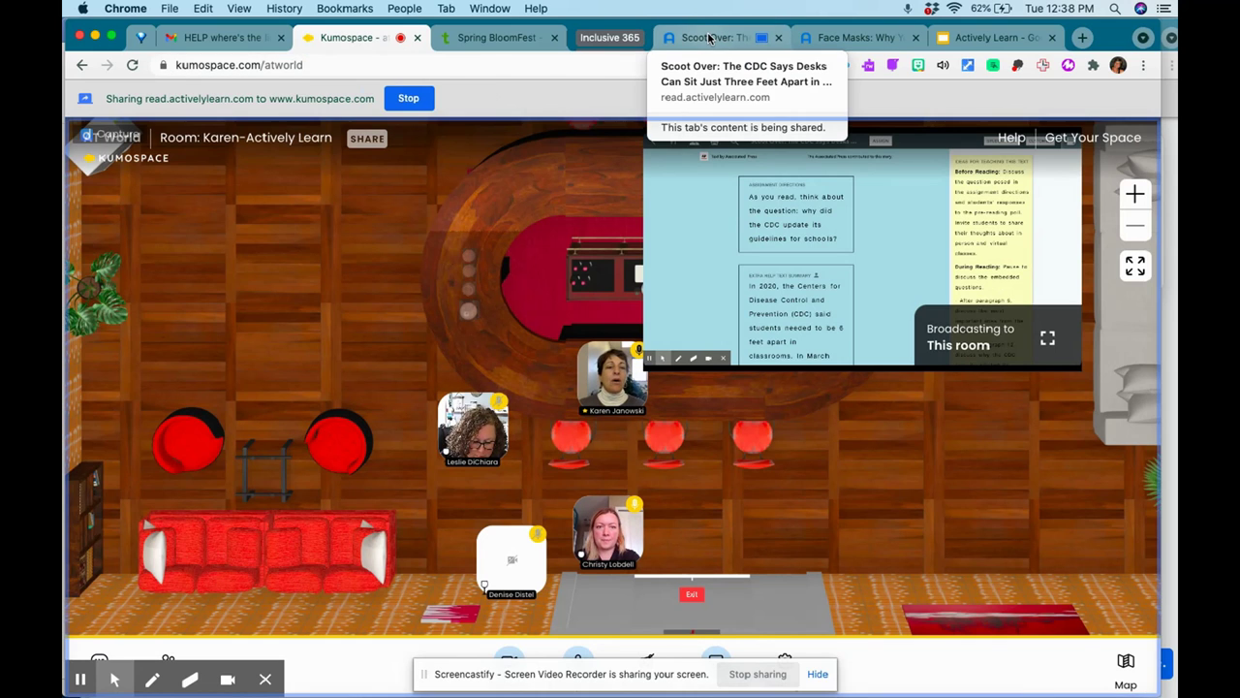
click(709, 38)
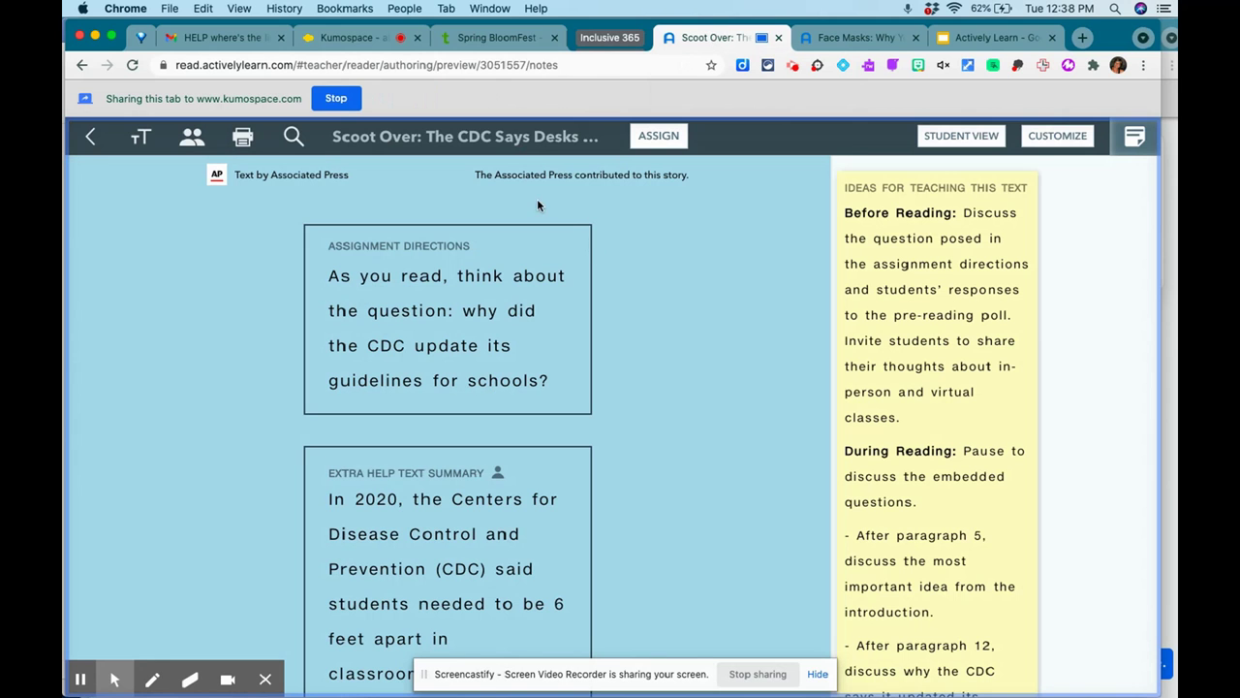
click(143, 139)
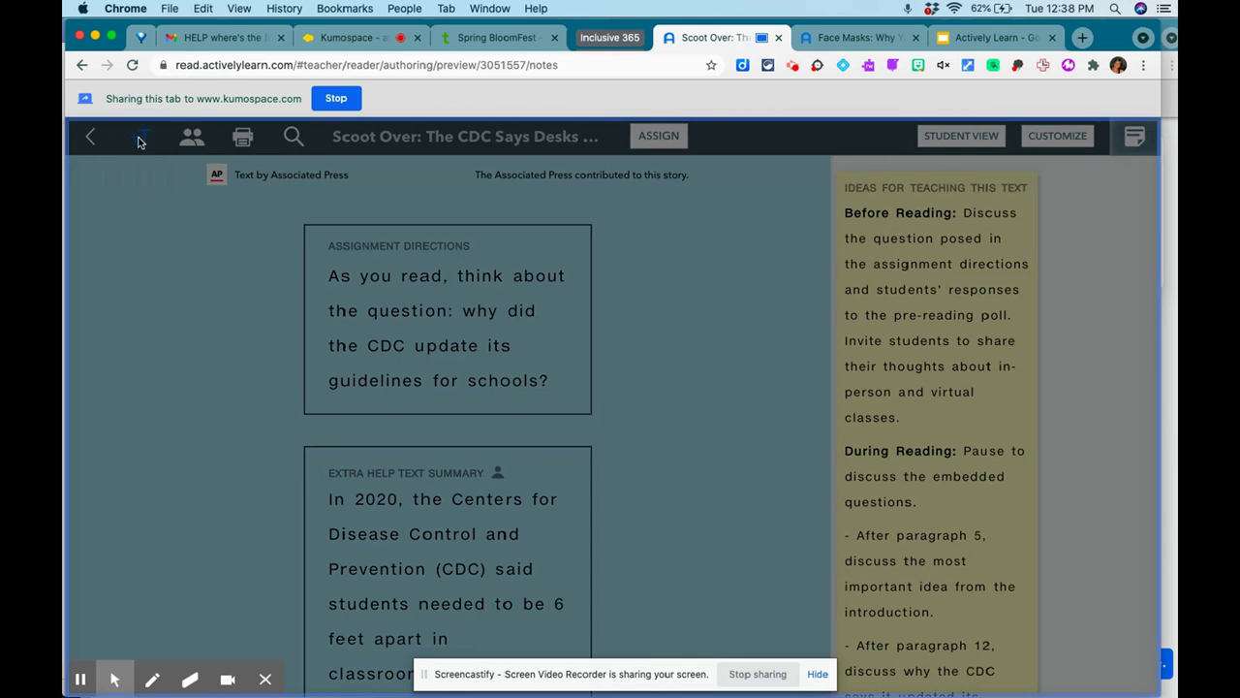
click(139, 140)
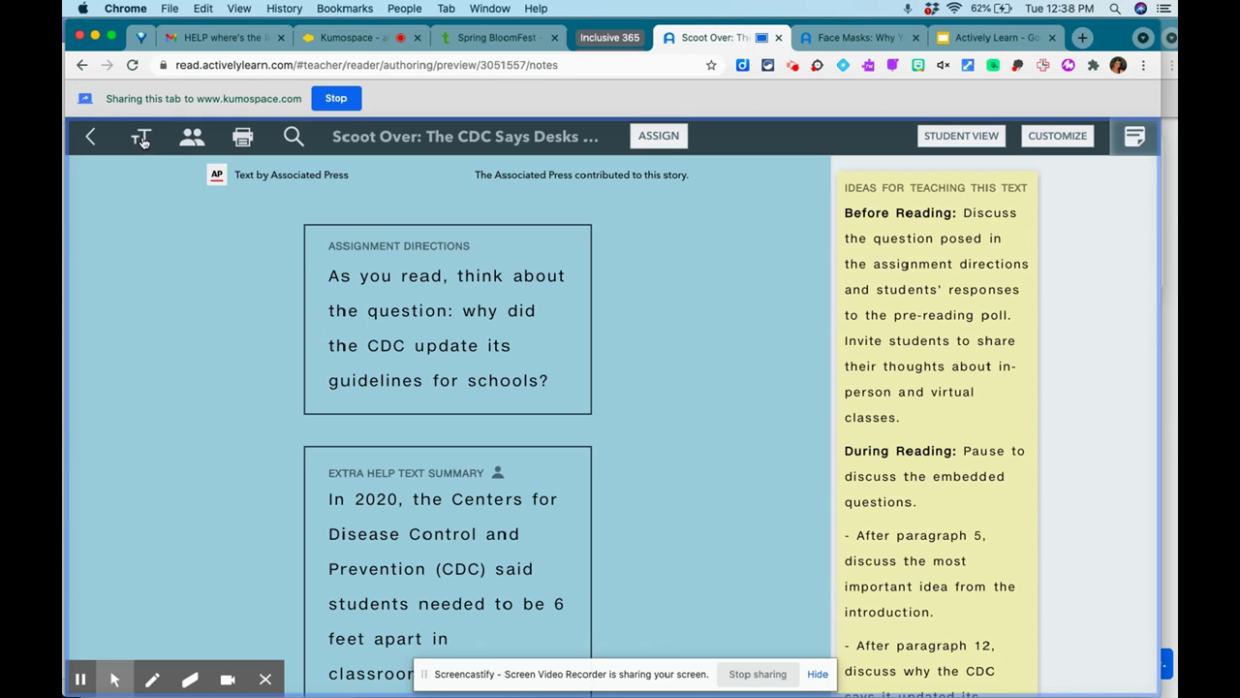
click(141, 140)
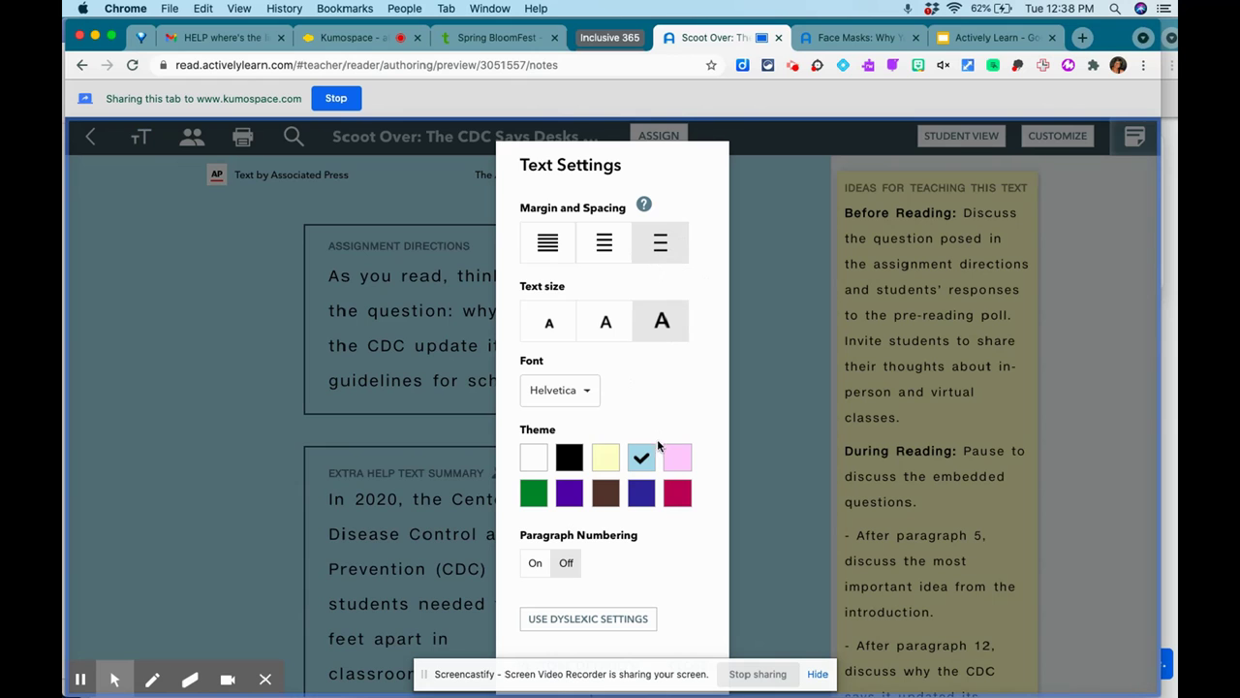
click(749, 365)
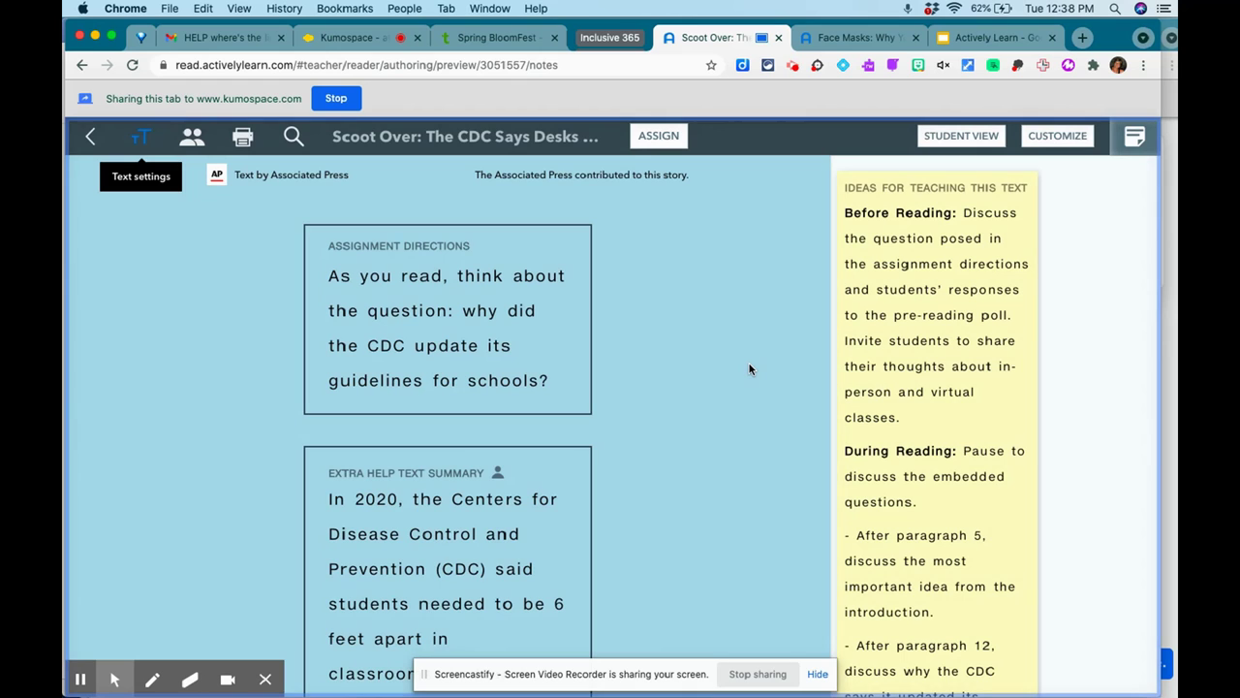
scroll(748, 369, down, 3)
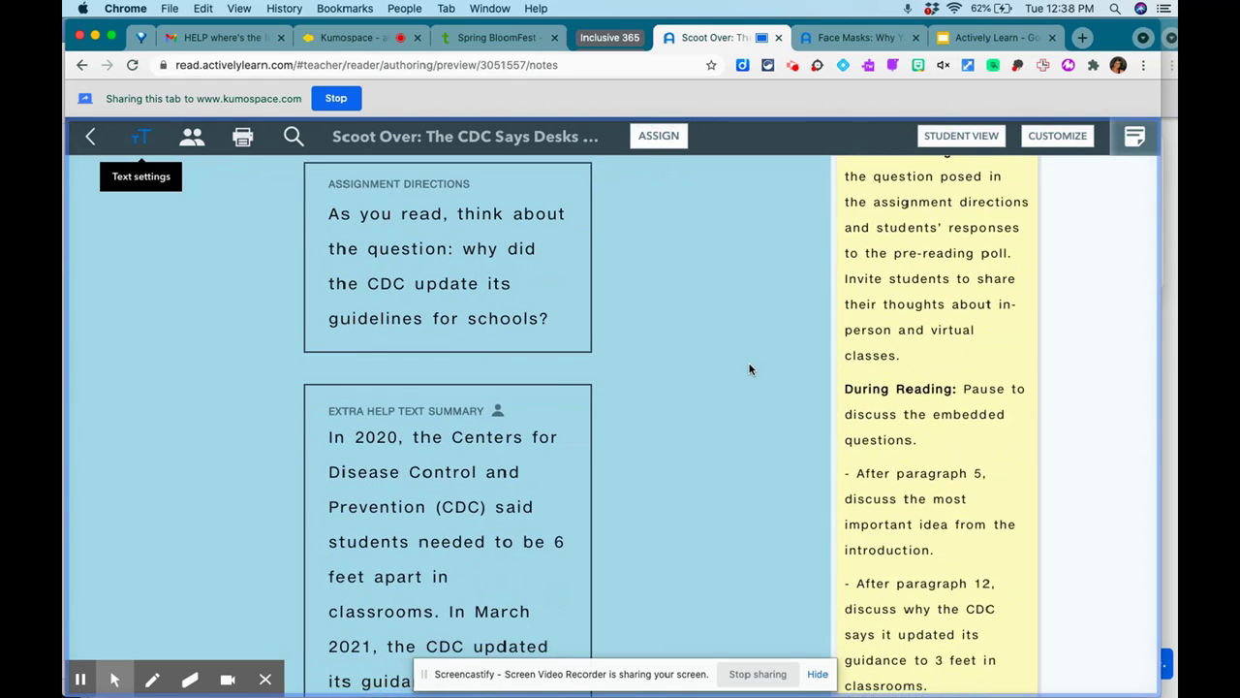
scroll(749, 378, up, 3)
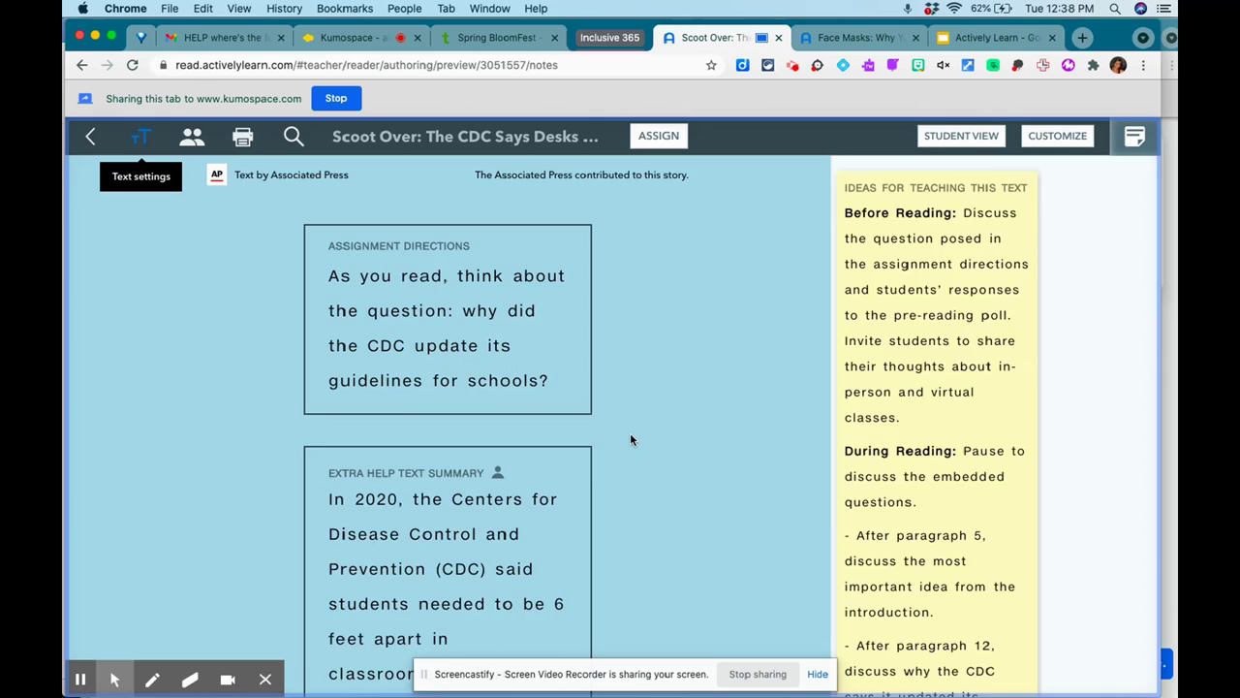
scroll(630, 436, down, 10)
scroll(630, 440, down, 4)
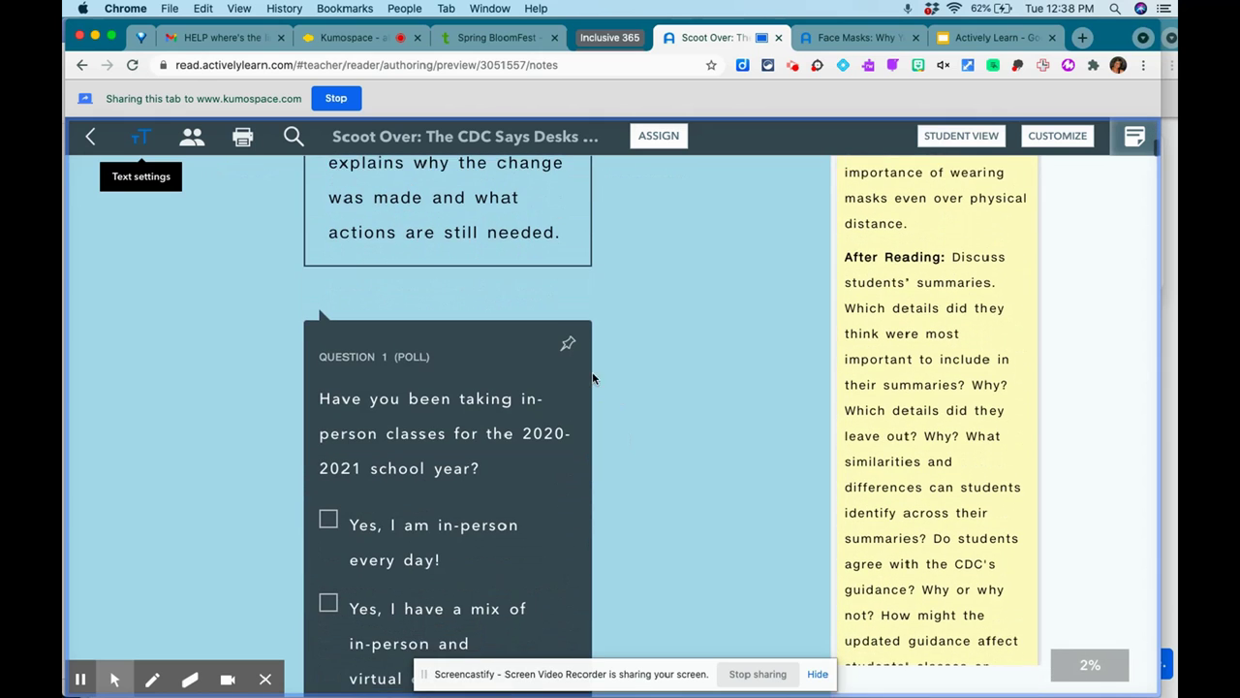
scroll(655, 495, down, 1)
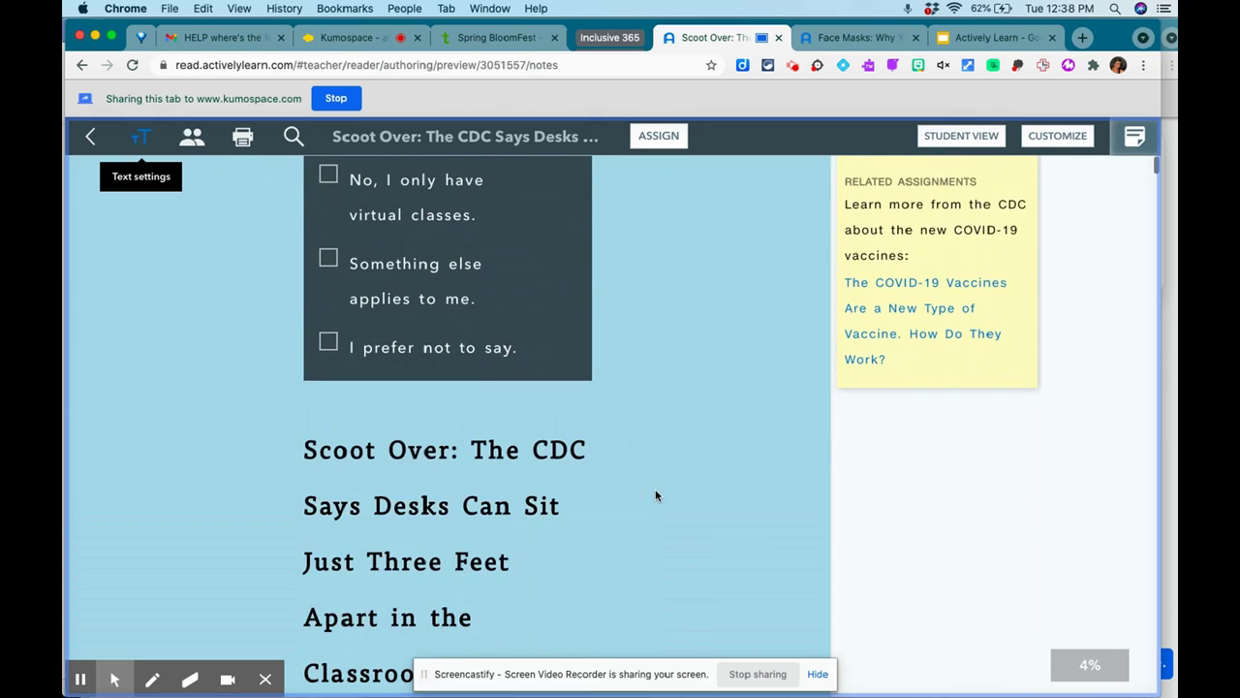
scroll(655, 494, down, 15)
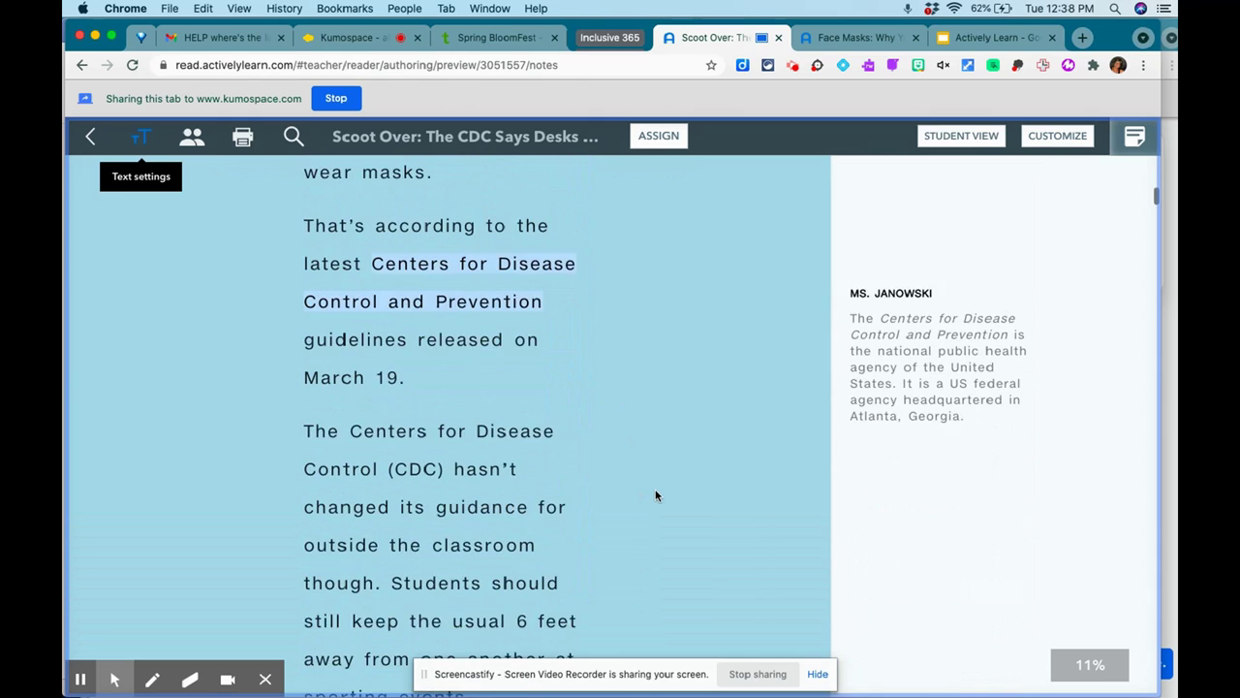
scroll(655, 494, down, 5)
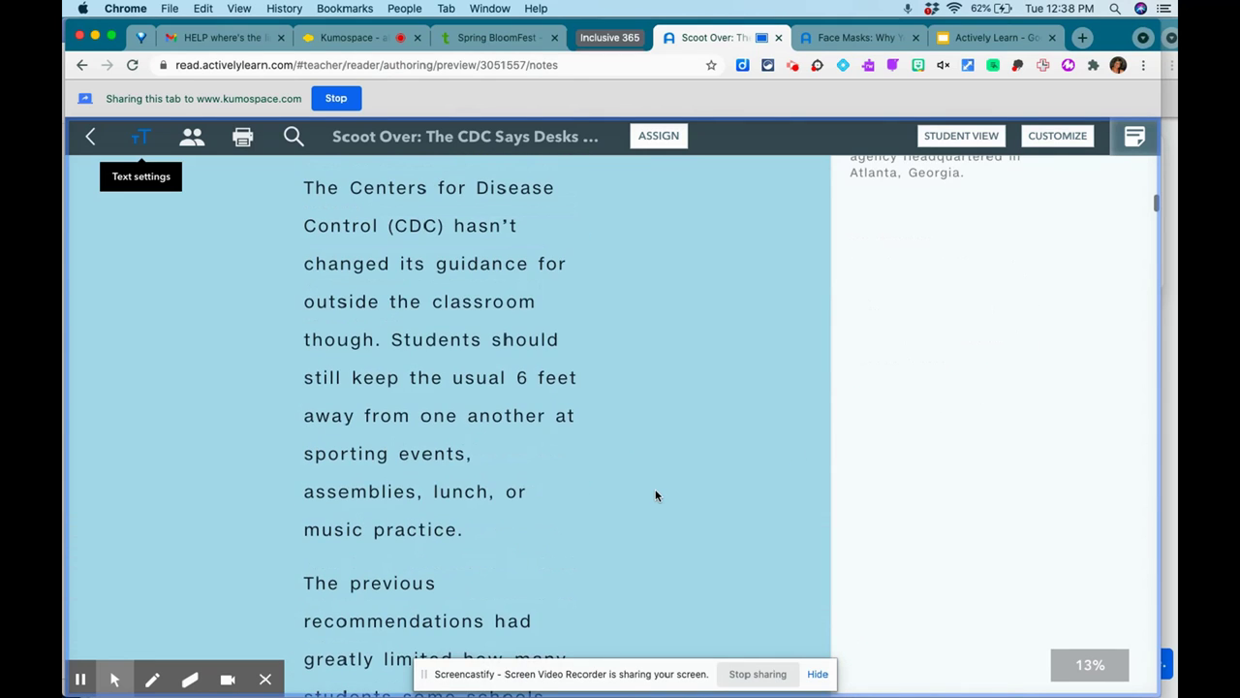
scroll(985, 333, up, 3)
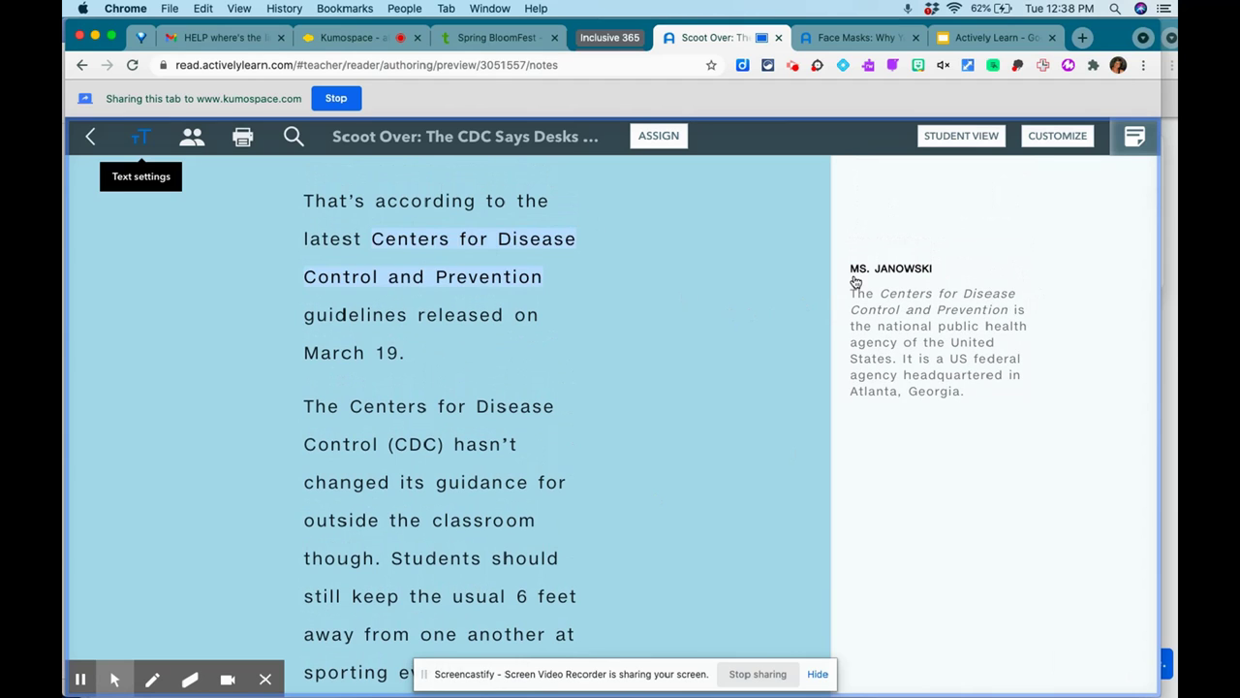
scroll(678, 402, down, 10)
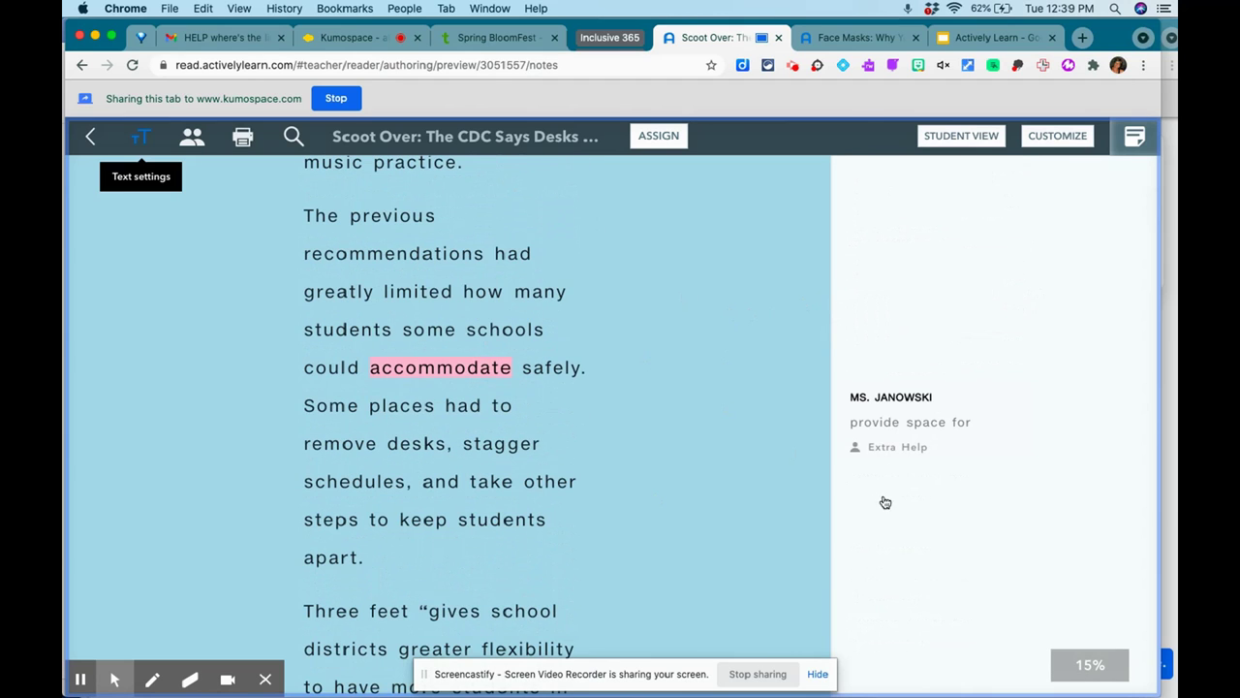
scroll(677, 525, down, 8)
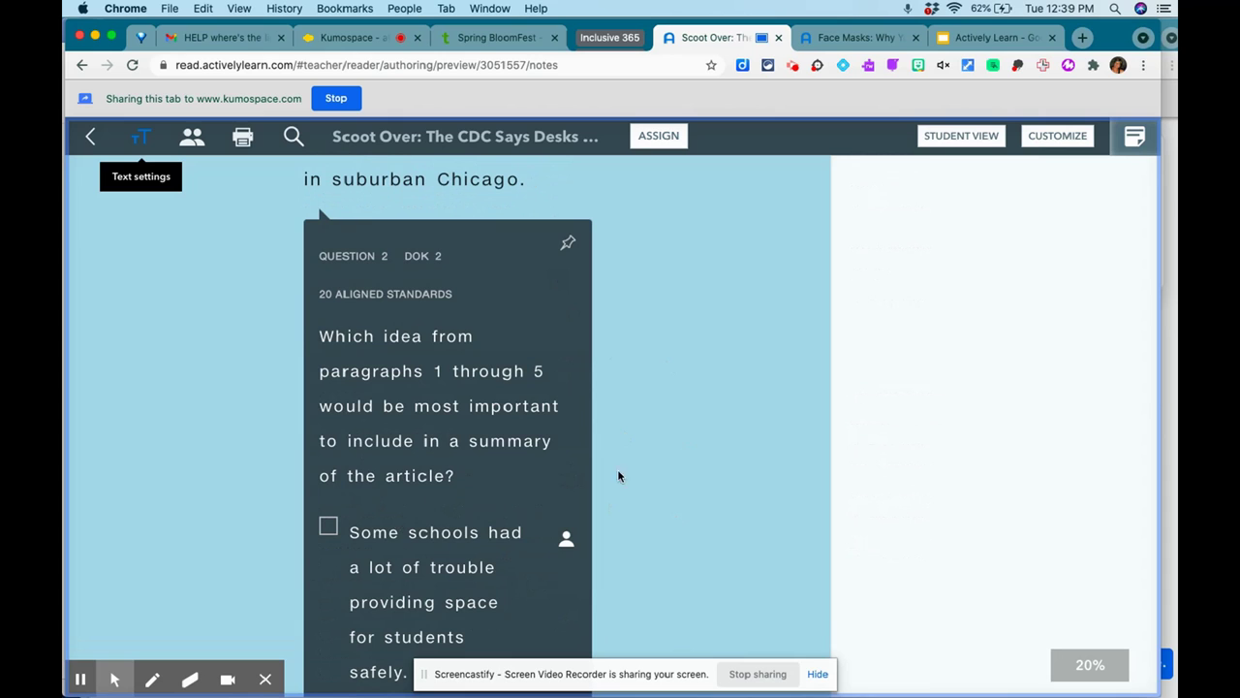
scroll(645, 485, down, 5)
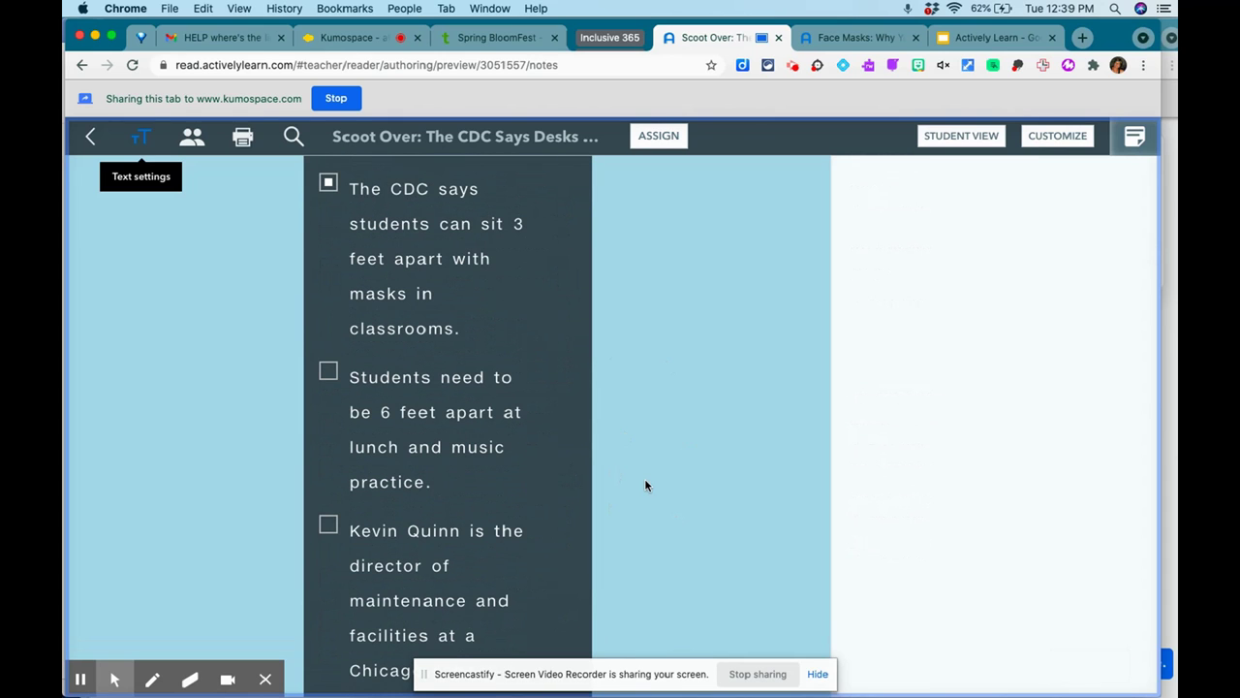
scroll(644, 484, down, 10)
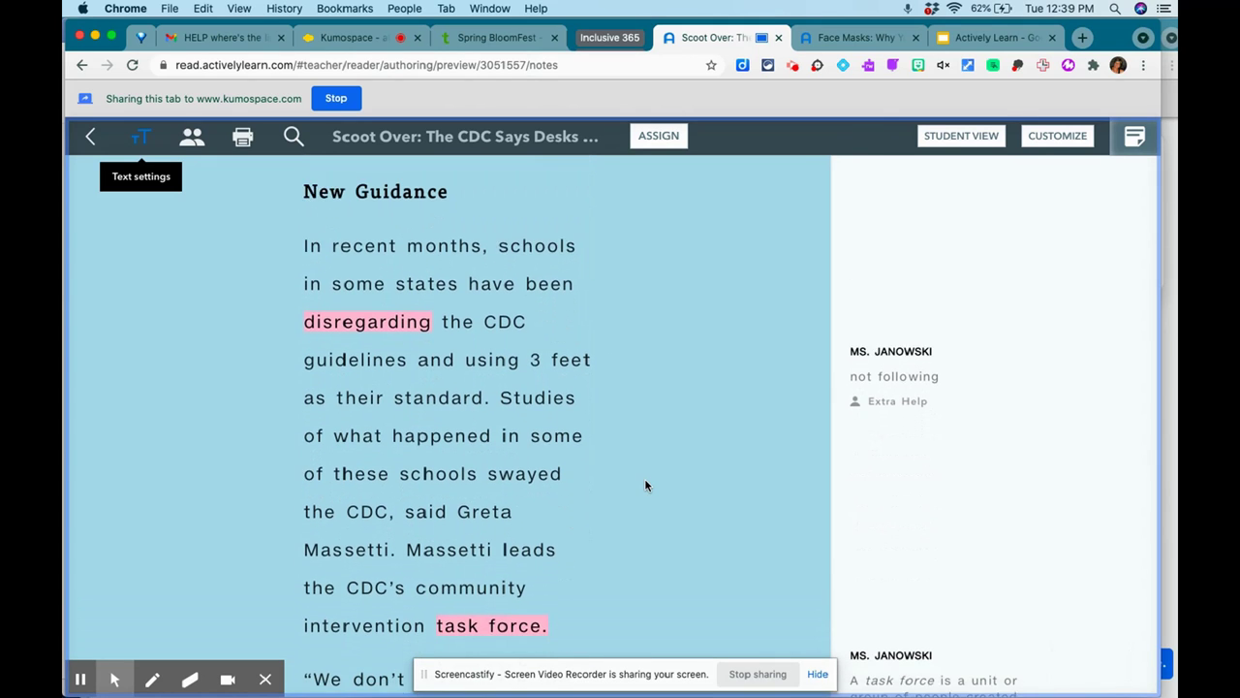
scroll(646, 485, up, 5)
scroll(644, 485, up, 2)
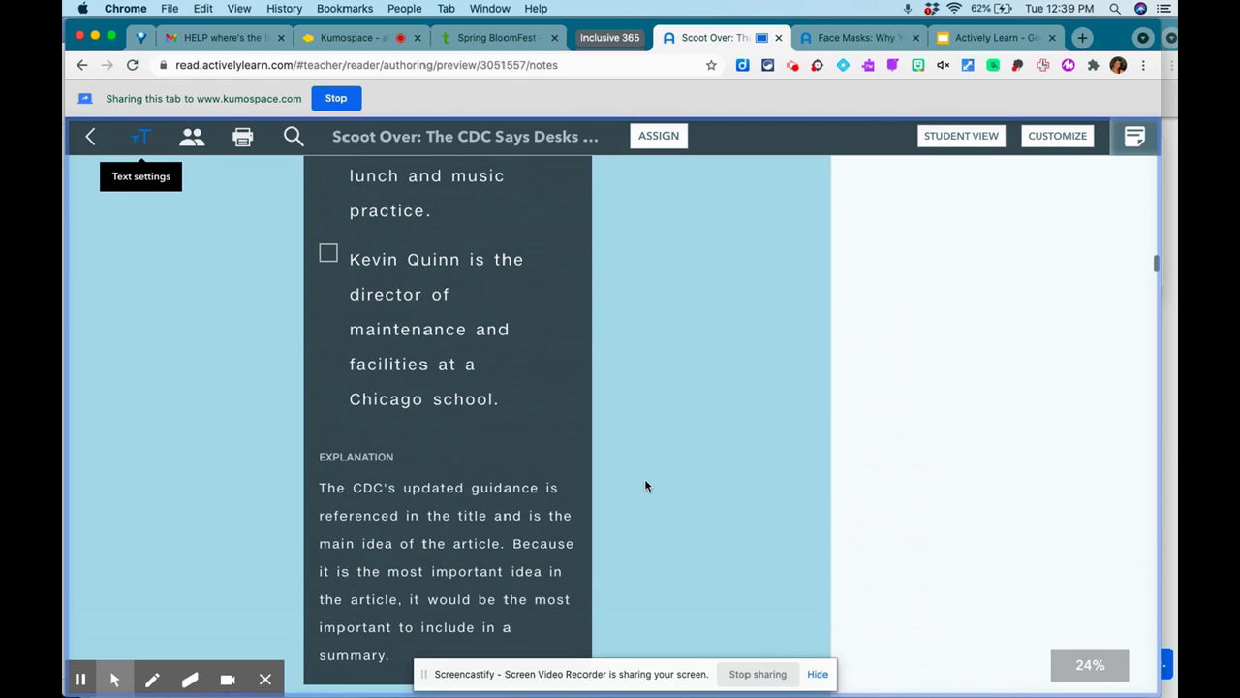
scroll(751, 485, down, 3)
scroll(751, 485, down, 10)
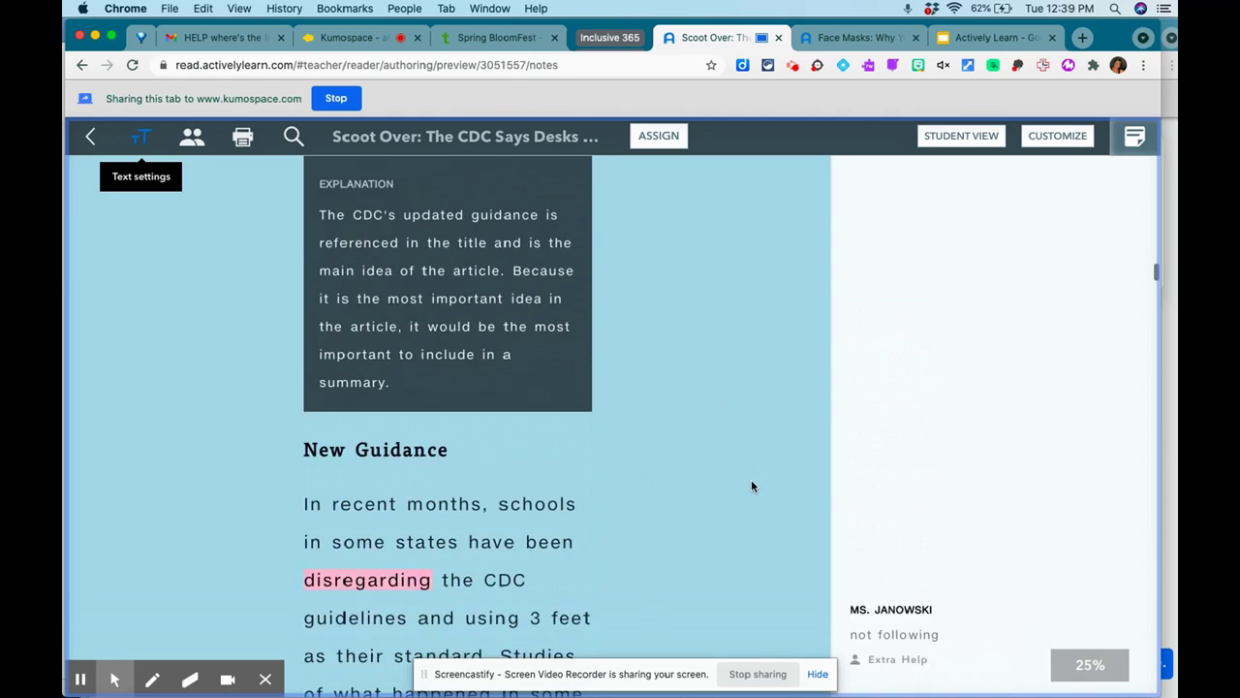
scroll(751, 485, down, 8)
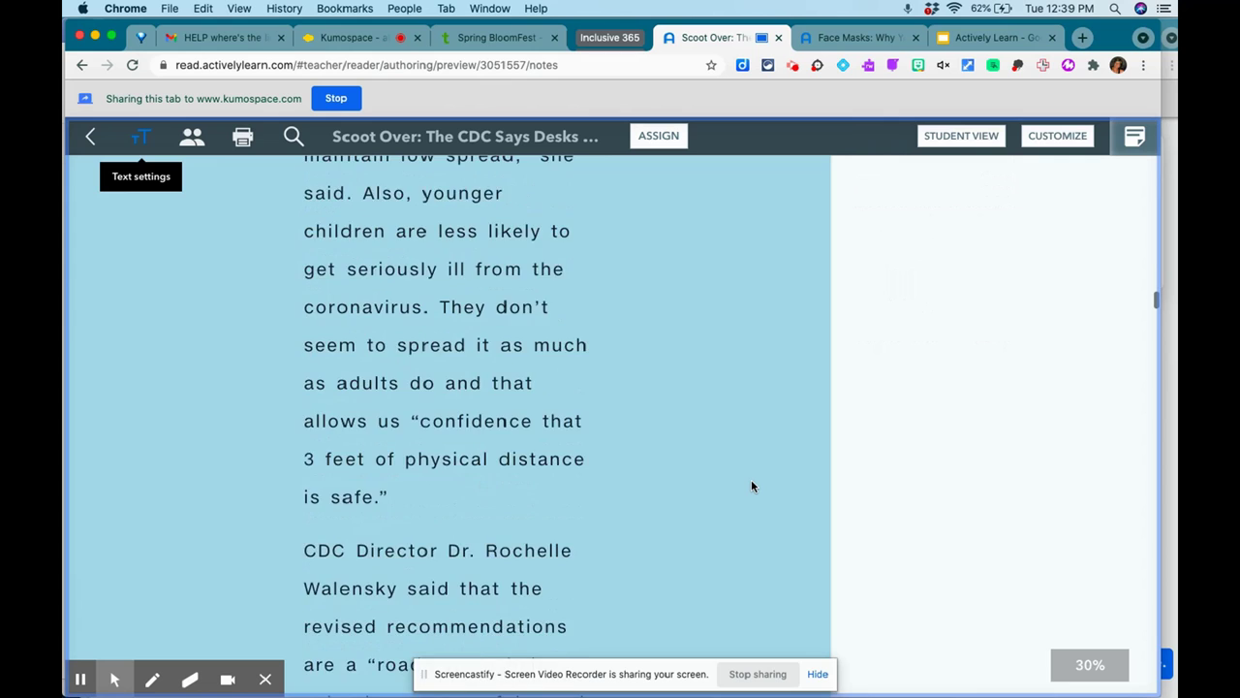
scroll(751, 485, down, 3)
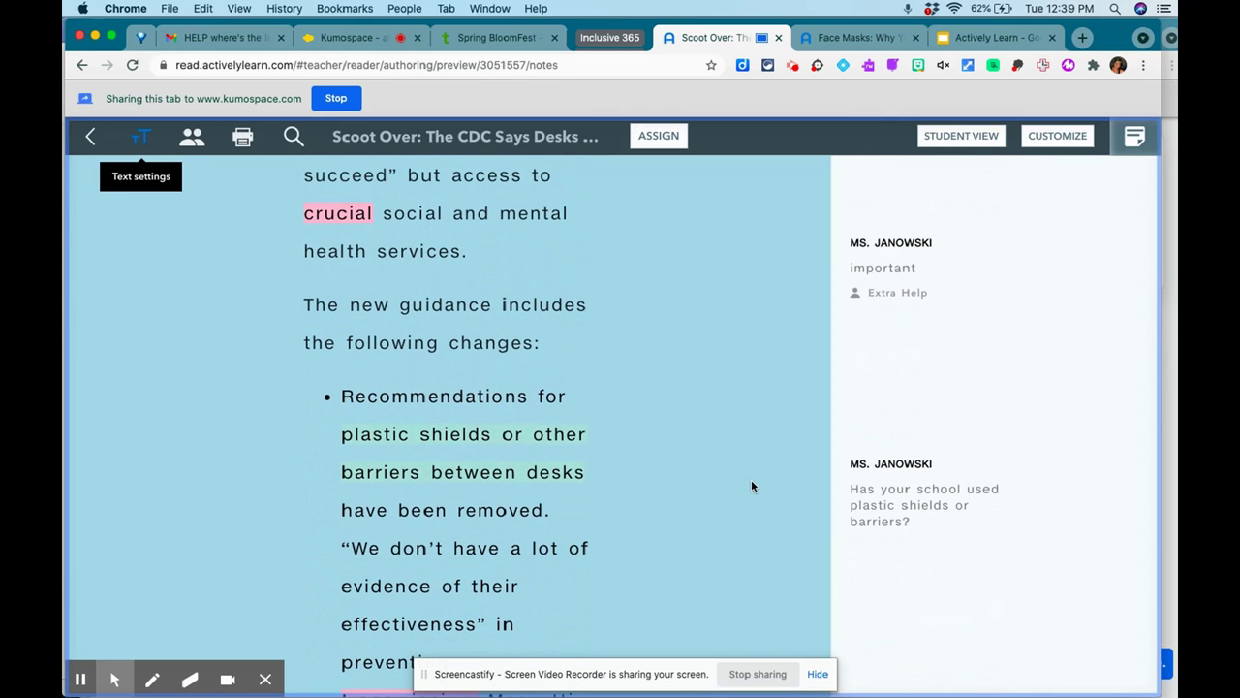
scroll(751, 482, down, 10)
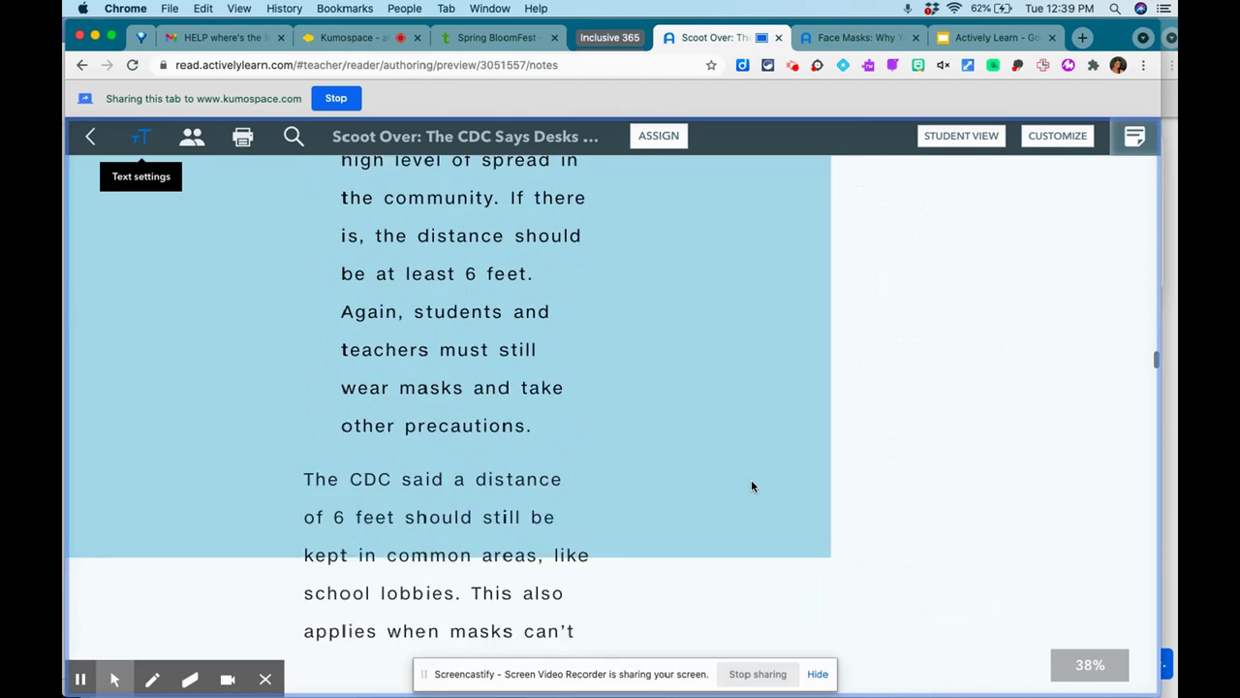
scroll(751, 485, down, 12)
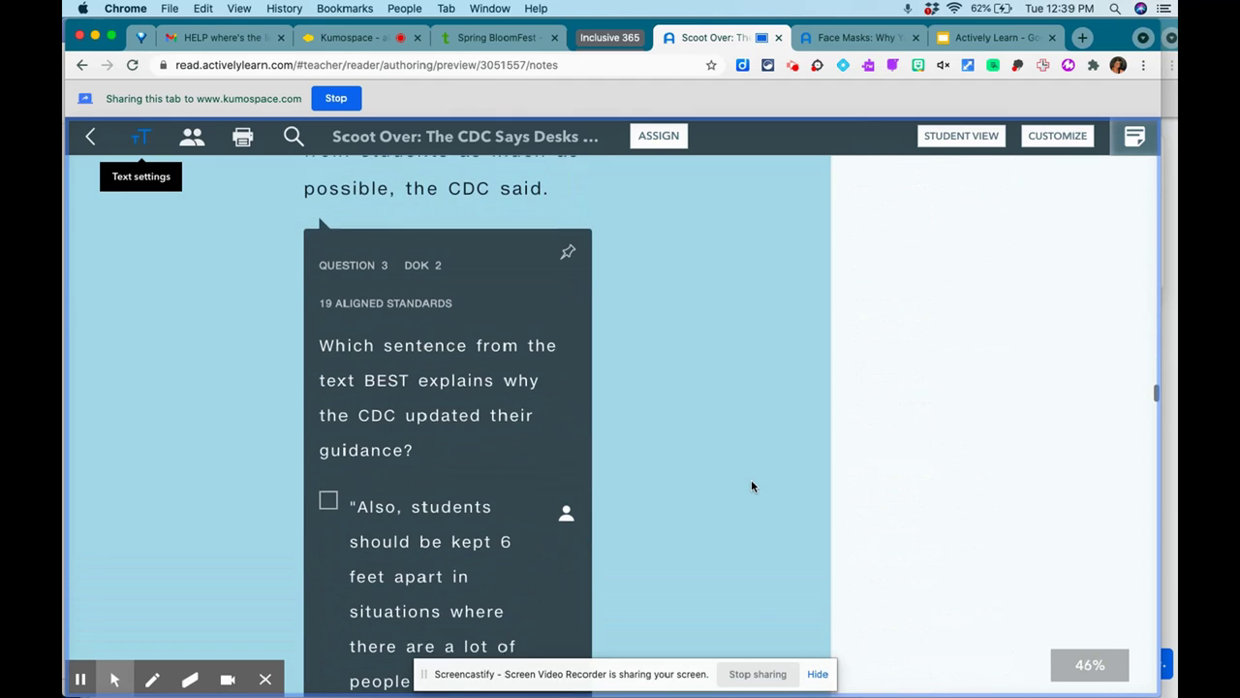
scroll(751, 485, up, 5)
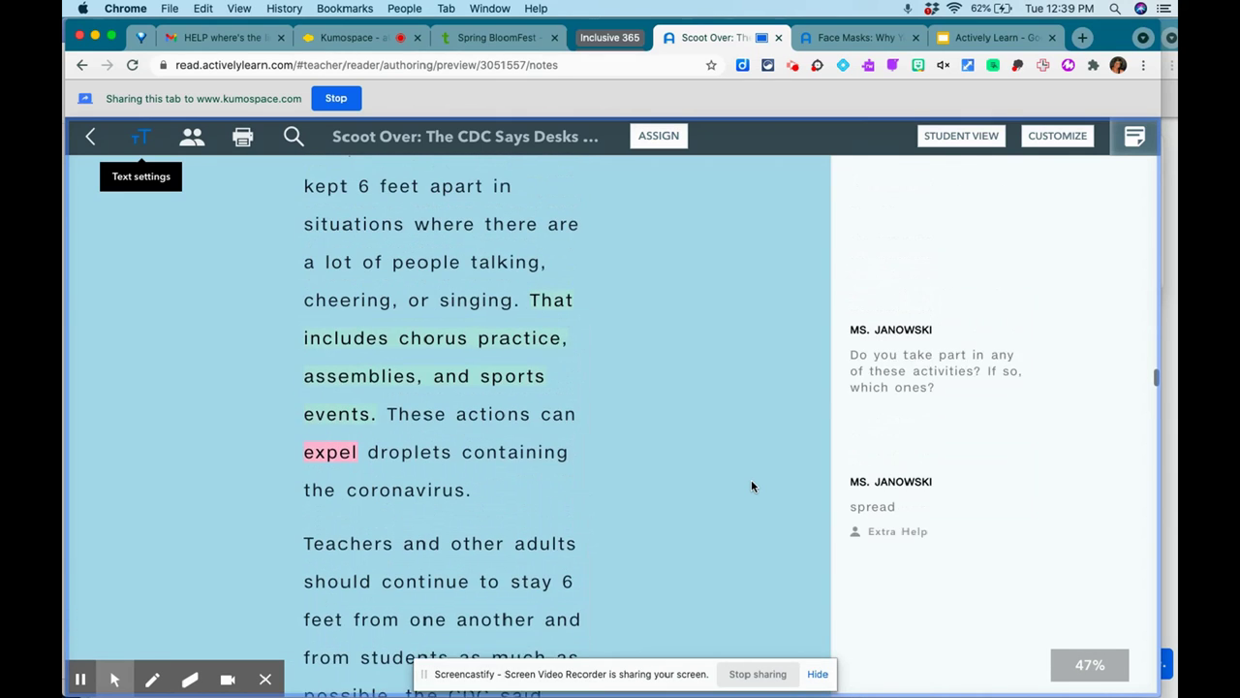
scroll(751, 485, up, 1)
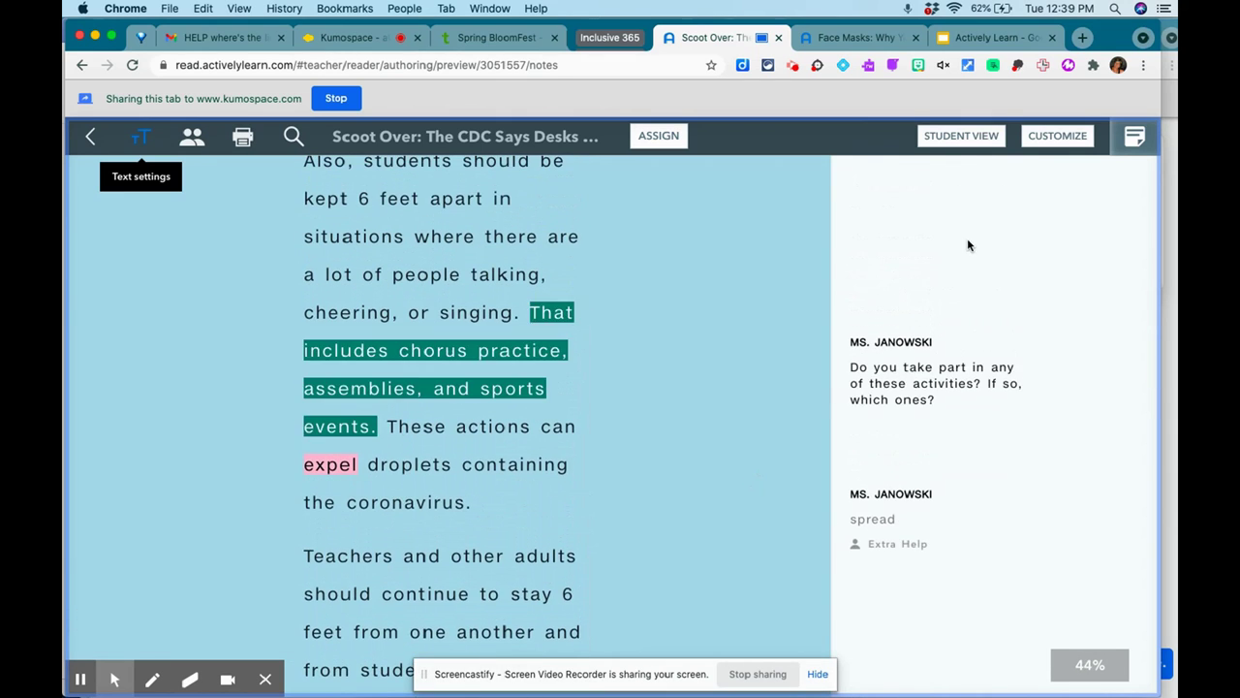
click(1051, 141)
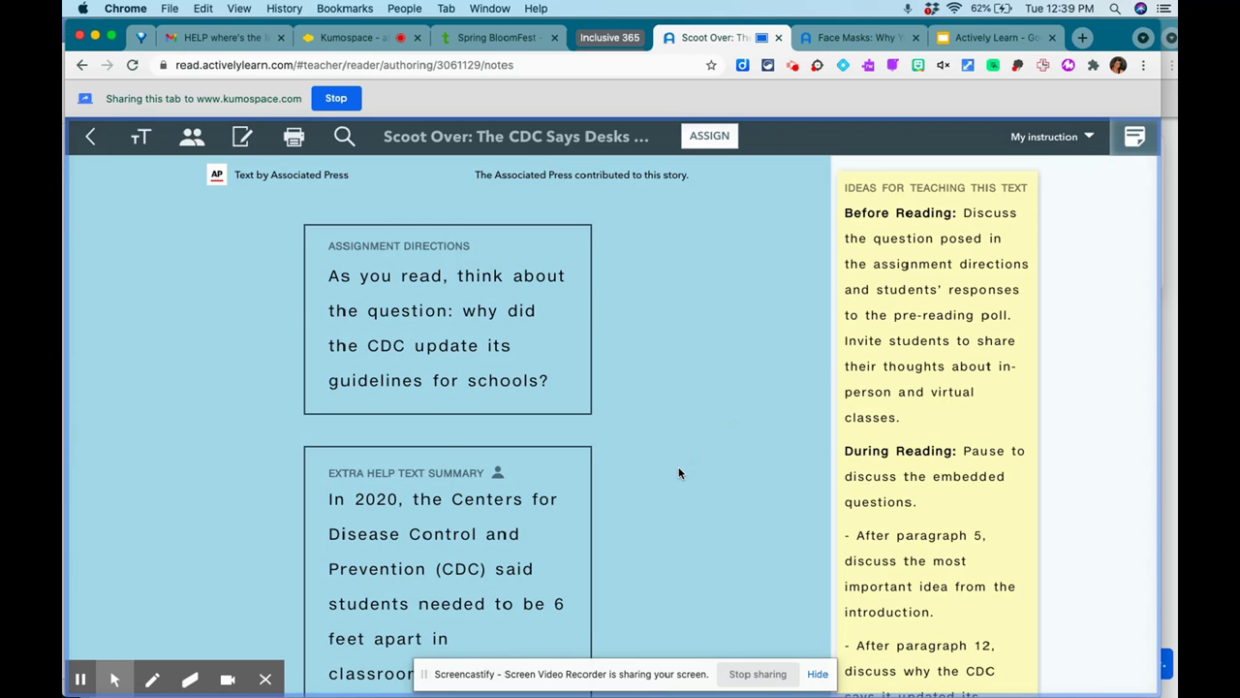
Scroll to the paragraph and select the sentence 'Some places had to remove desks… apart.'
scroll(678, 472, down, 10)
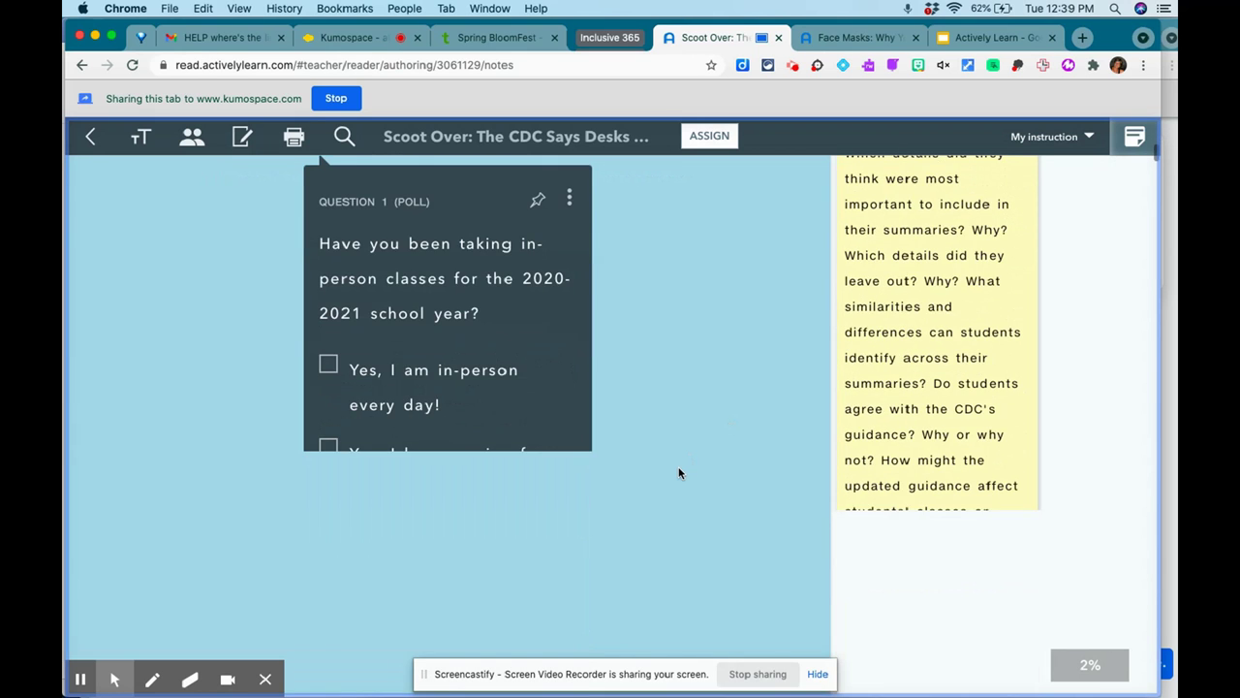
scroll(679, 472, down, 15)
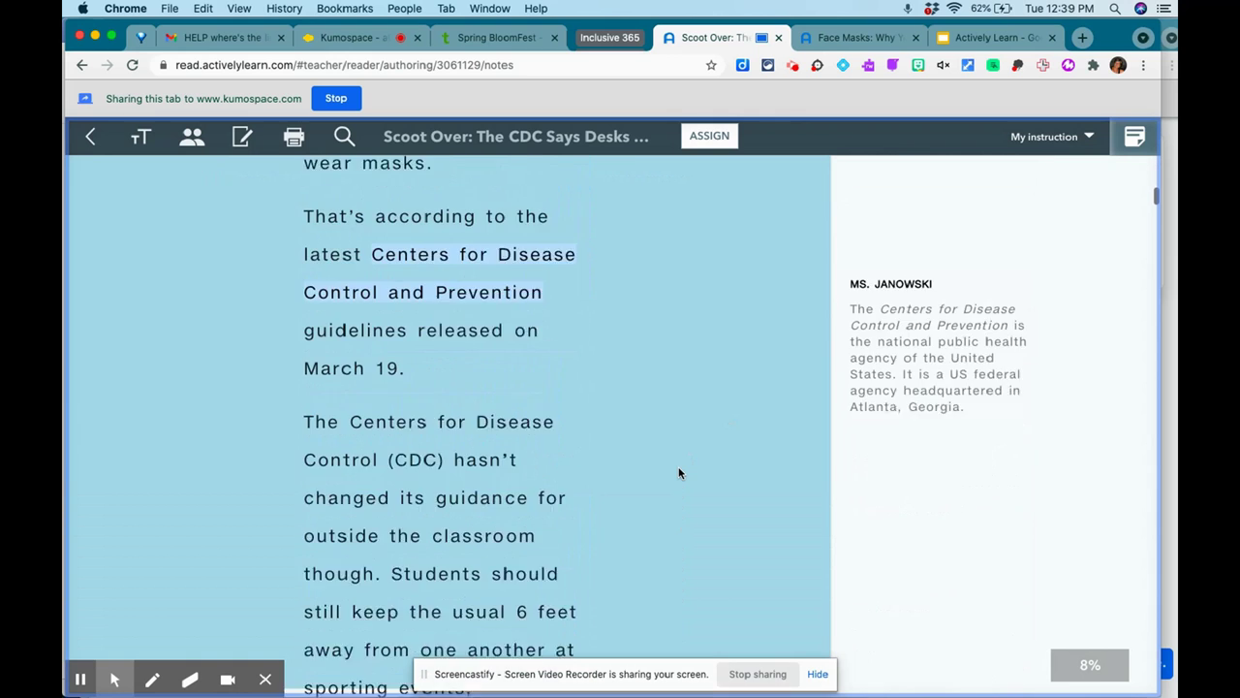
scroll(678, 472, down, 10)
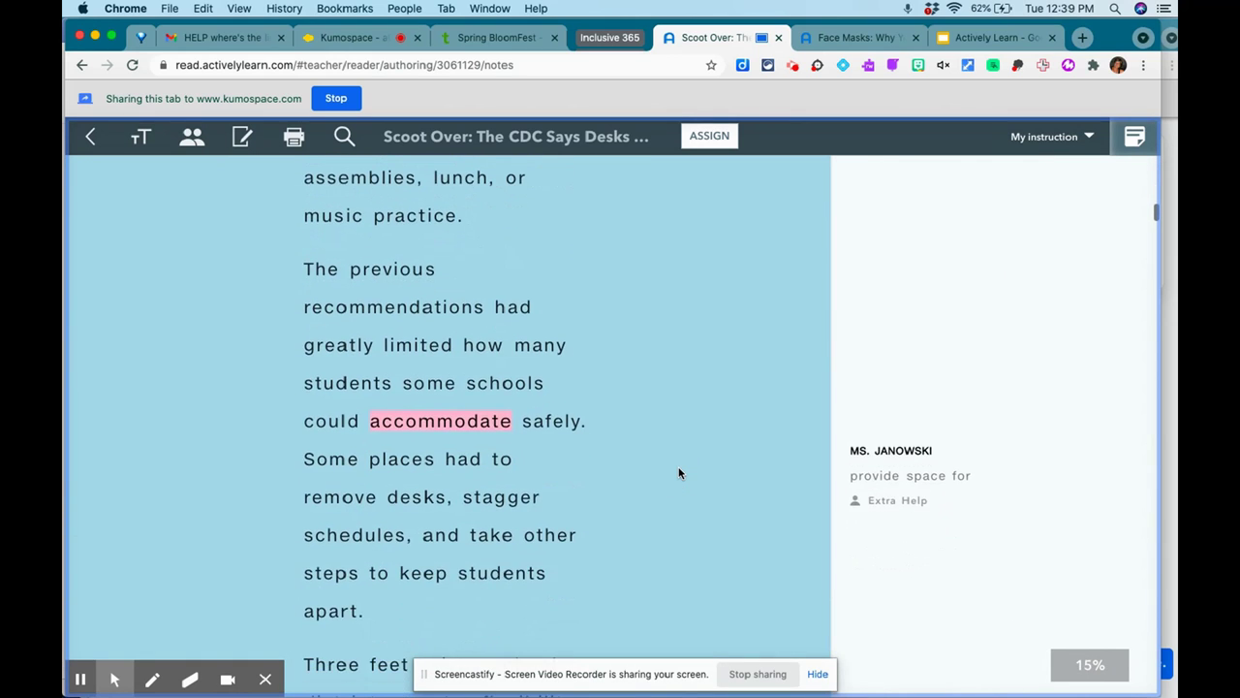
scroll(678, 472, down, 2)
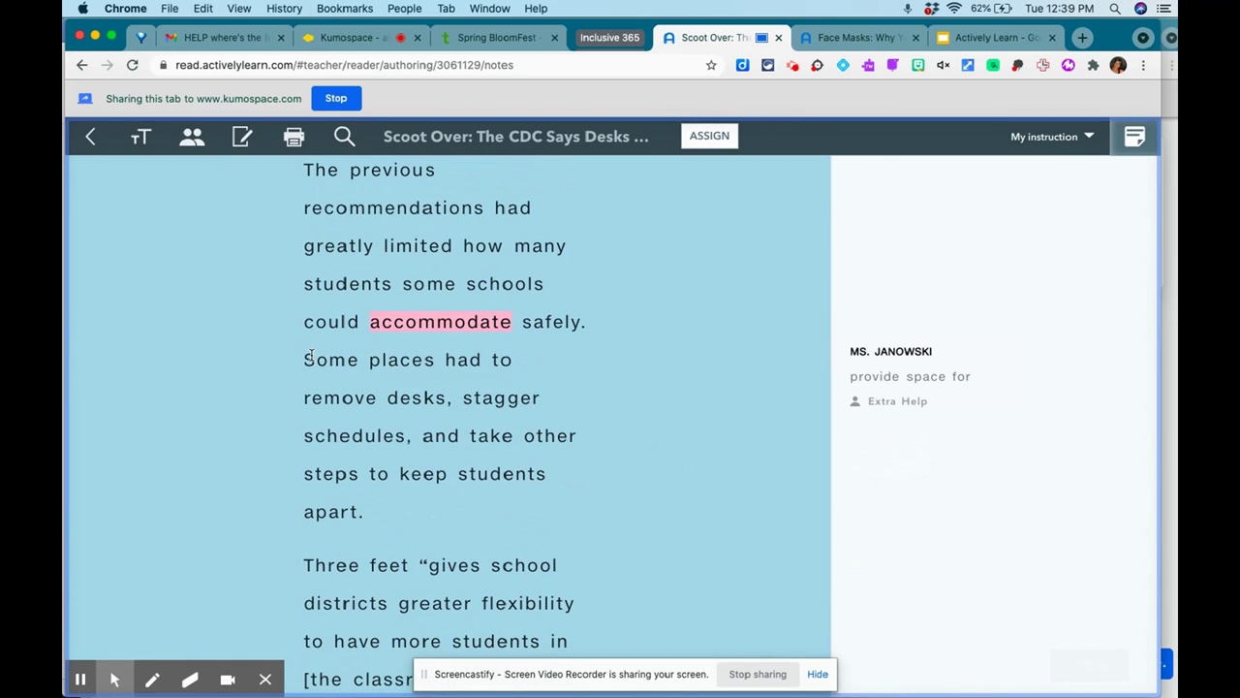
drag(304, 359, 387, 402)
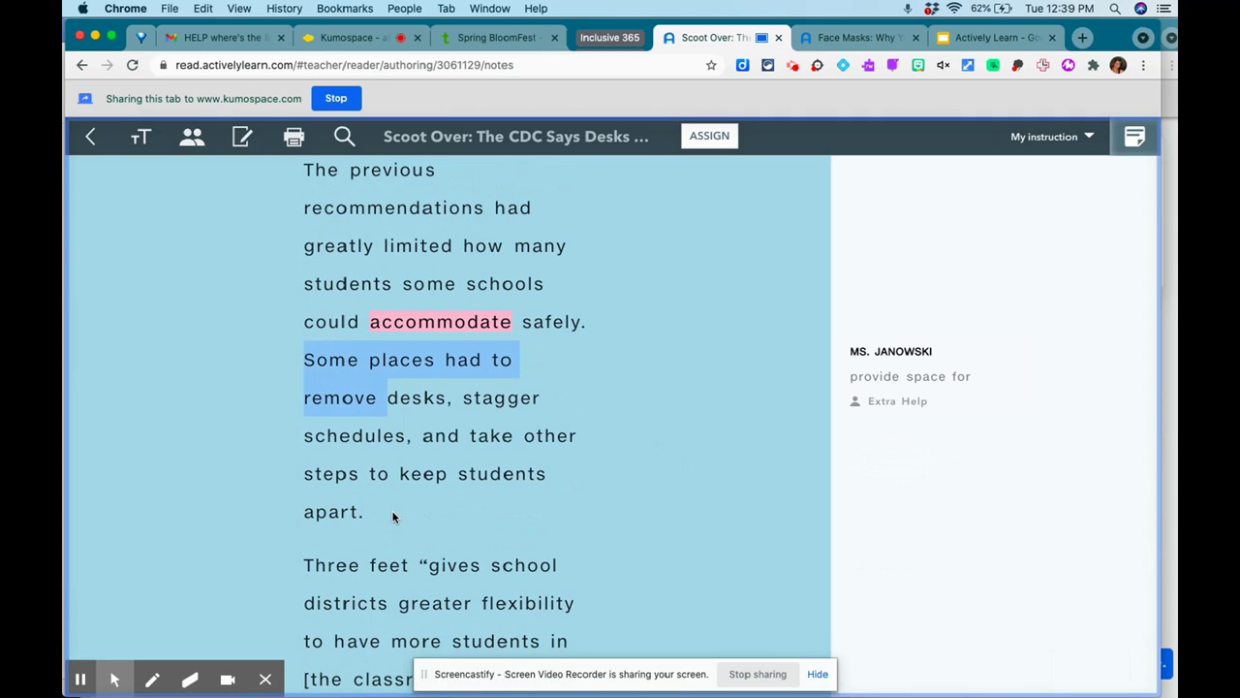
drag(392, 517, 387, 520)
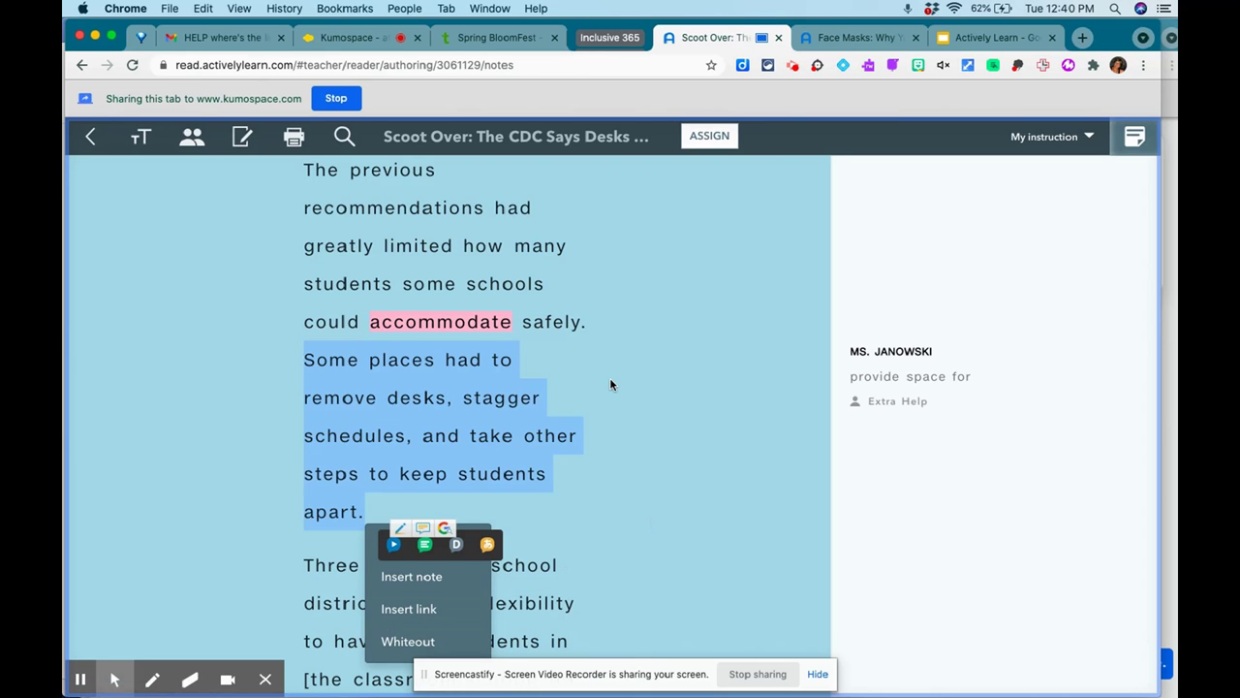
scroll(430, 202, up, 15)
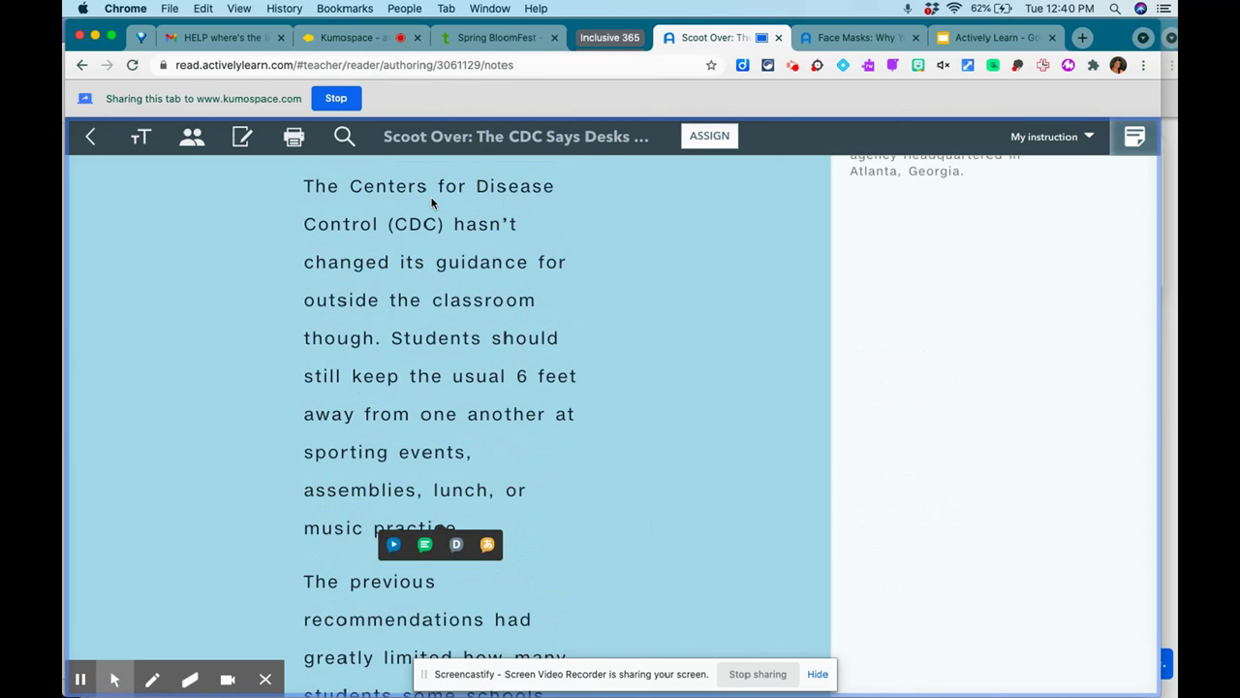
scroll(433, 204, up, 5)
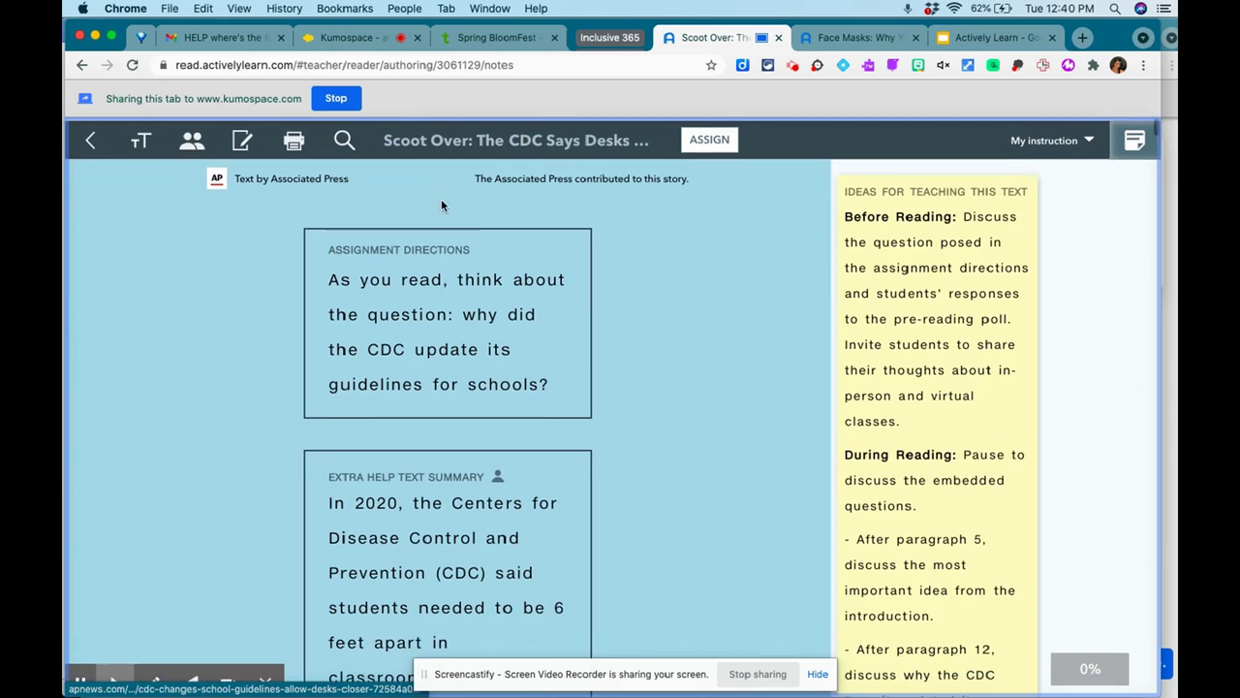
click(715, 137)
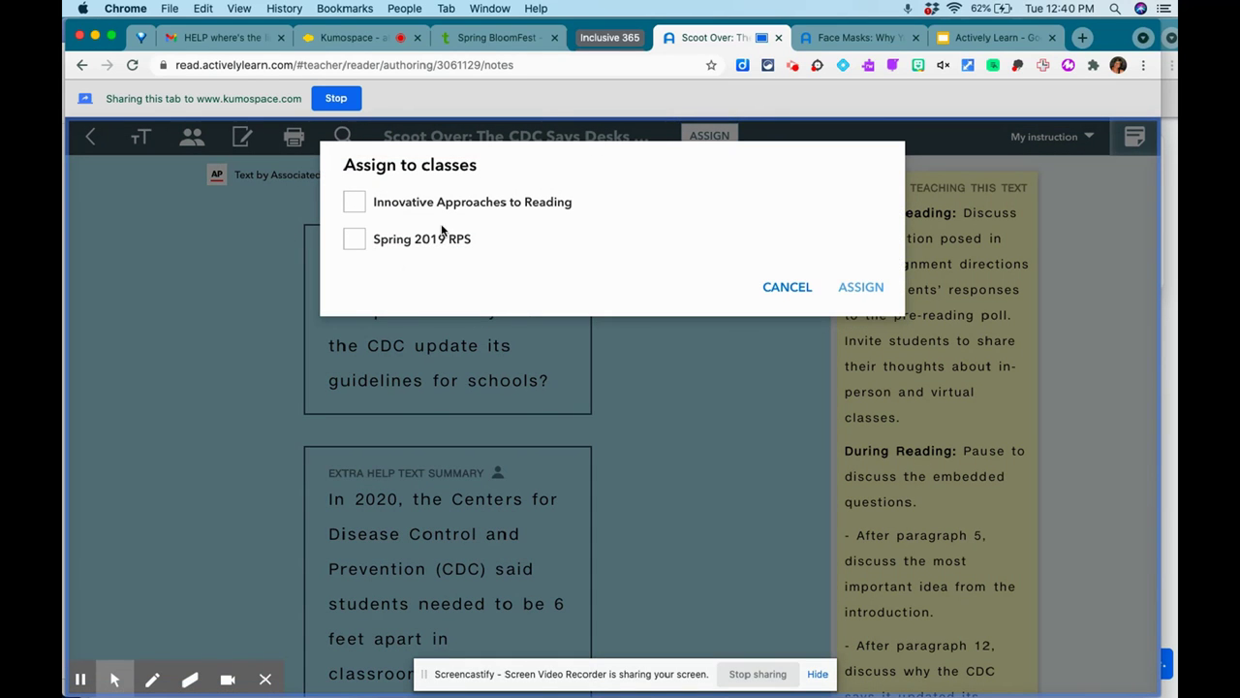
click(787, 287)
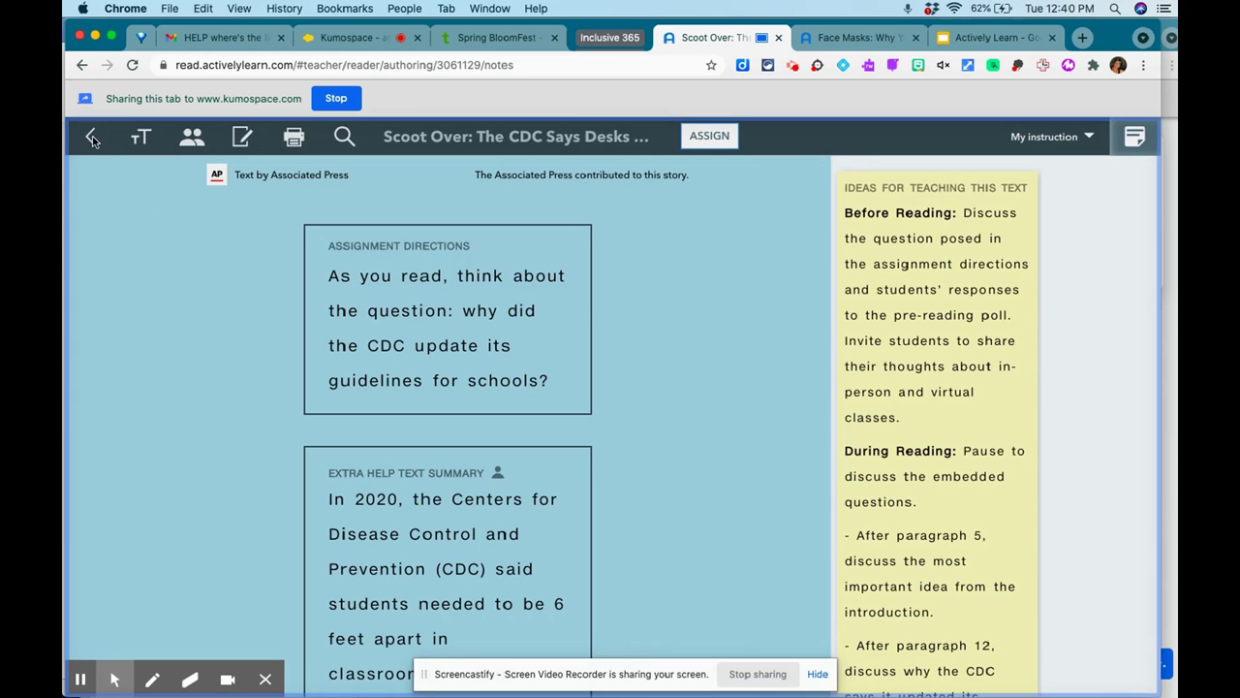
Exit the article to the catalog homepage and begin adding a new class
click(93, 140)
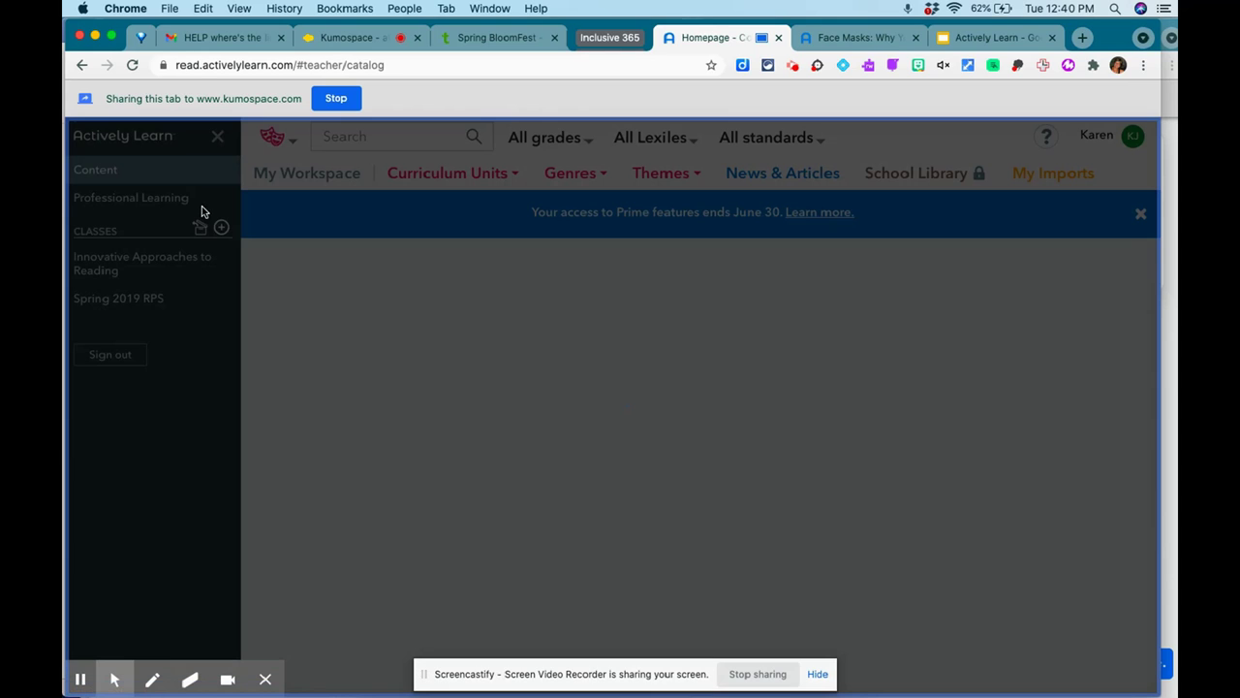
click(199, 225)
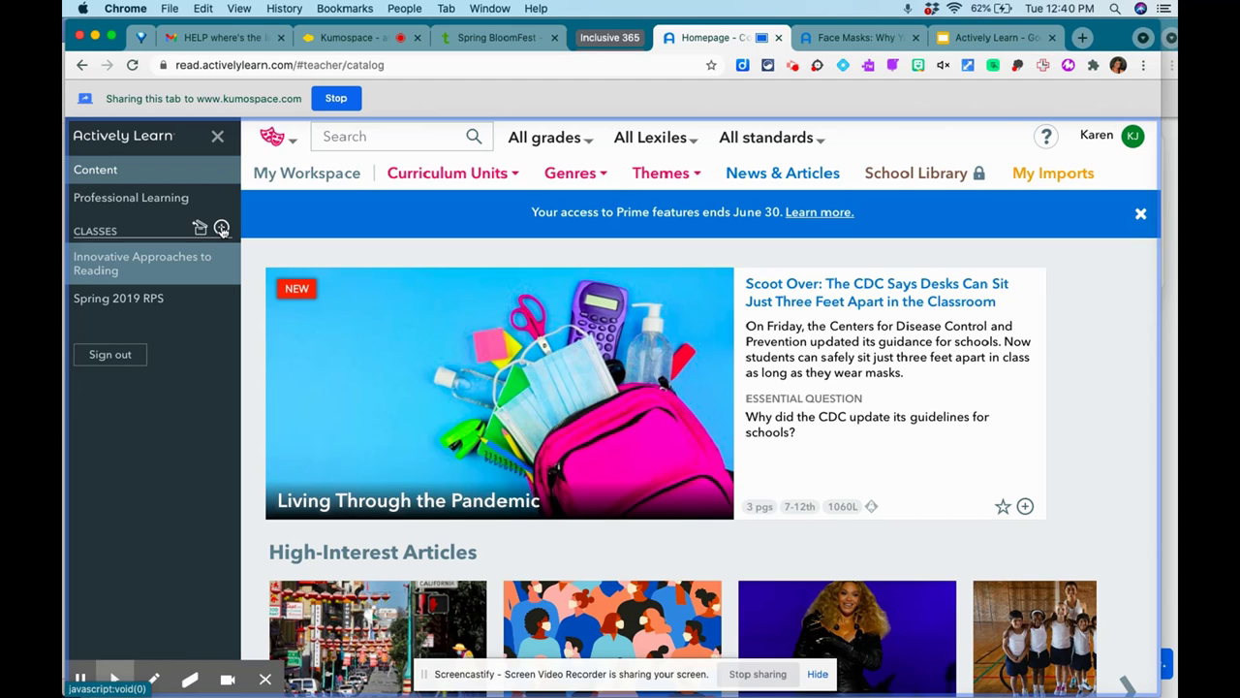
click(221, 228)
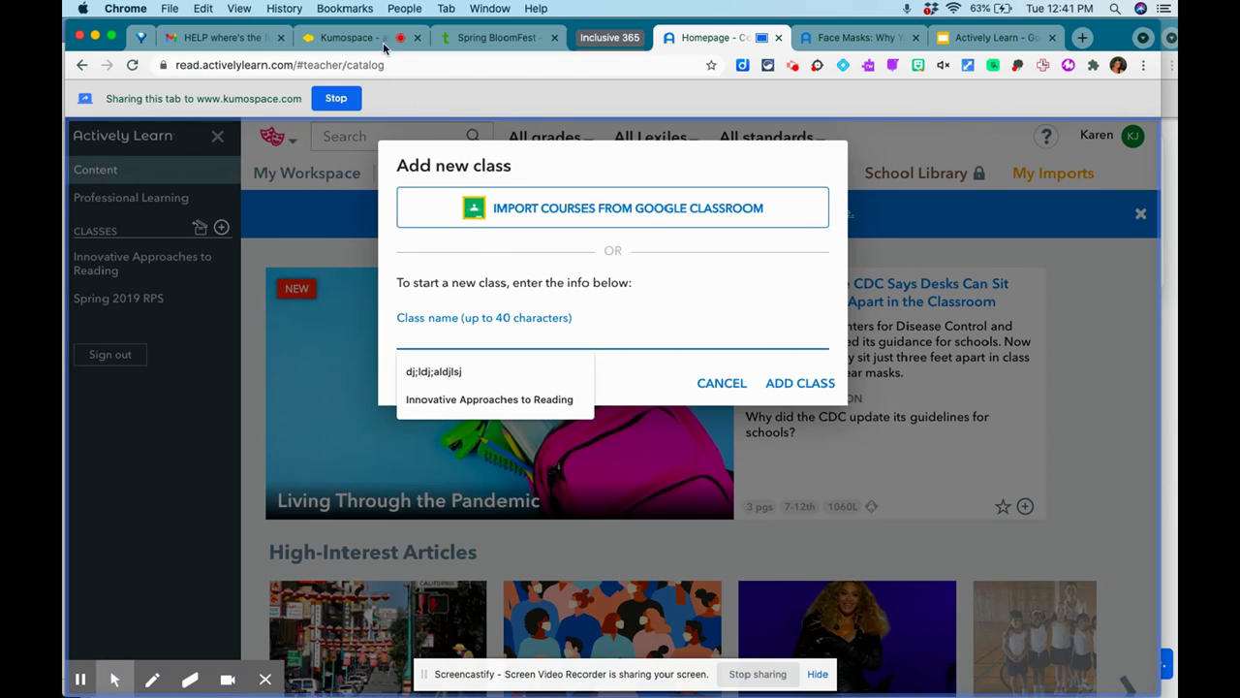
Switch from Actively Learn to the Kumospace room tab
click(344, 38)
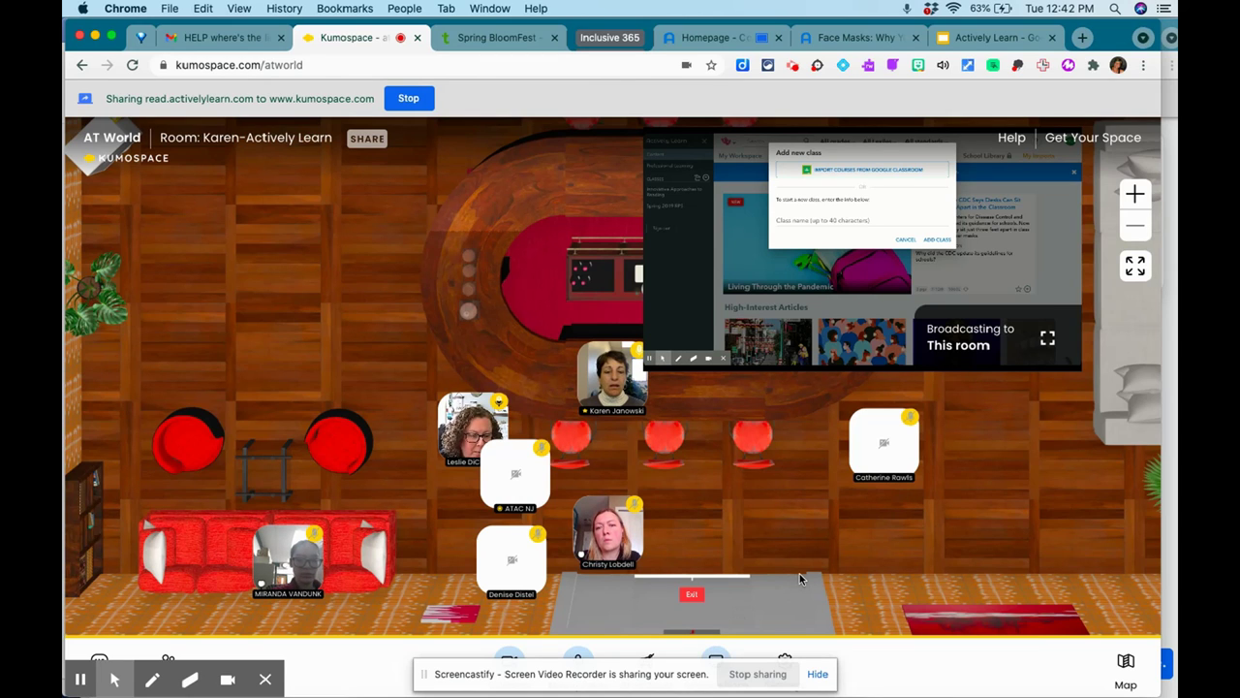
Close the Screencastify drawing toolbar and check the recording status popup
click(264, 682)
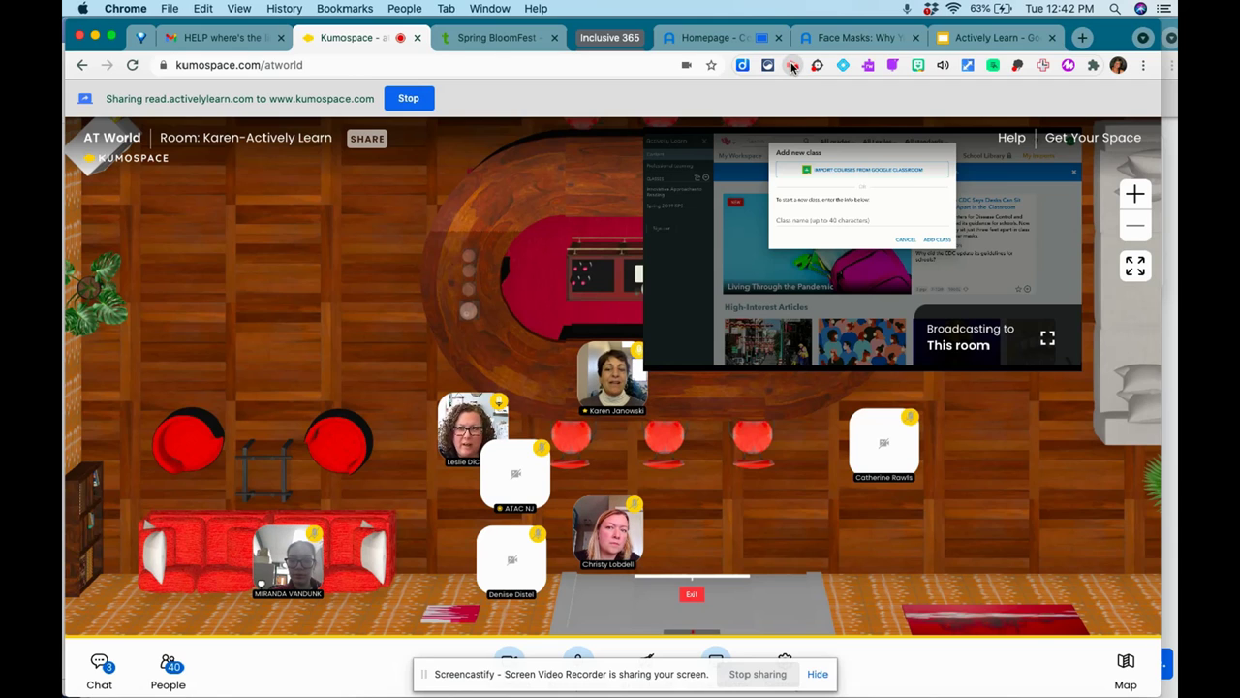
click(793, 66)
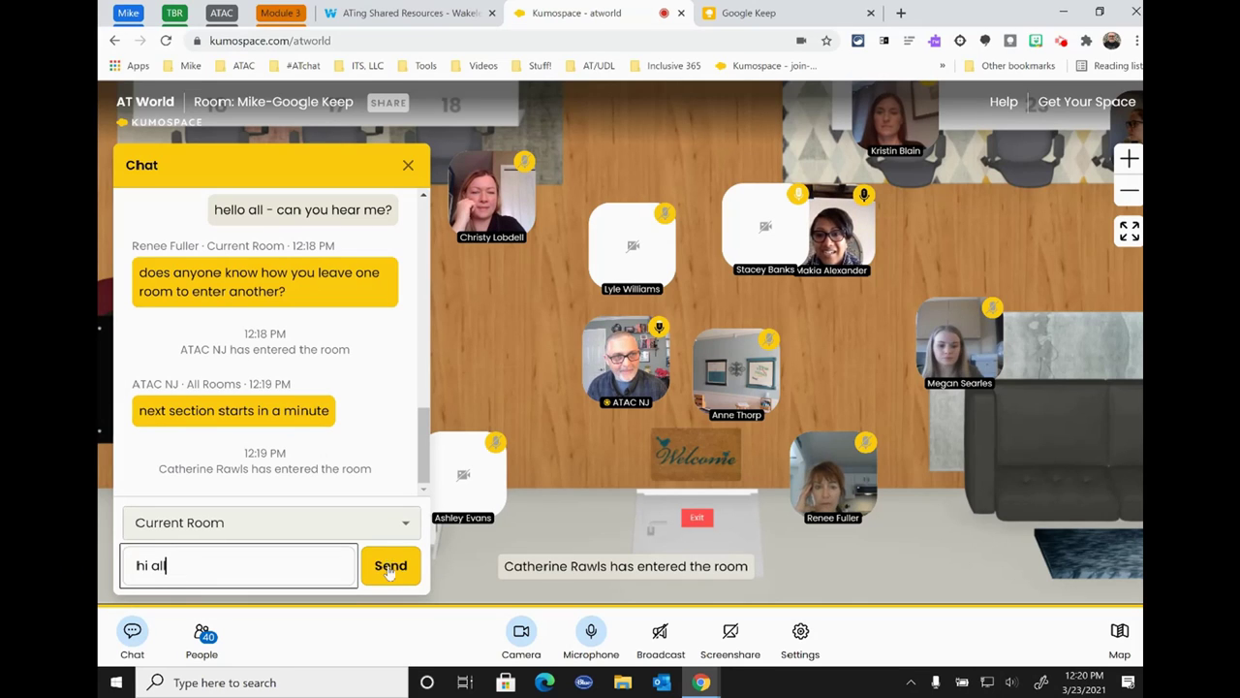
Send the 'hi all' greeting, close the chat, and start a broadcast
click(388, 569)
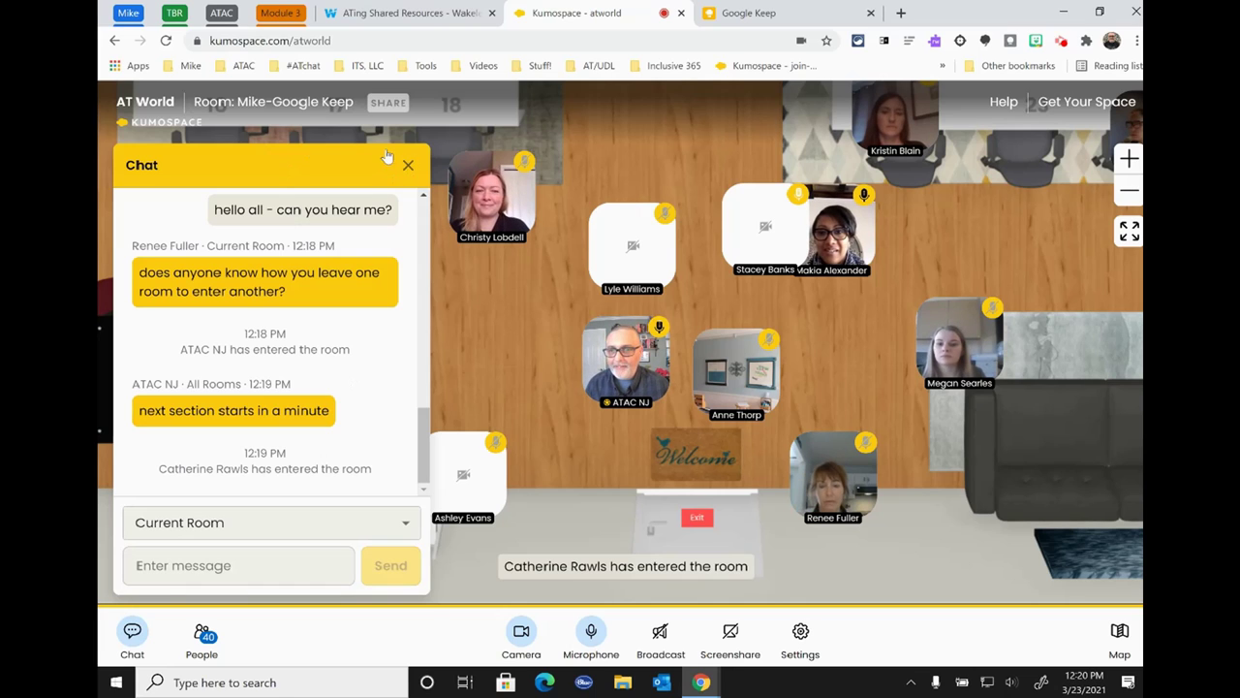
click(564, 360)
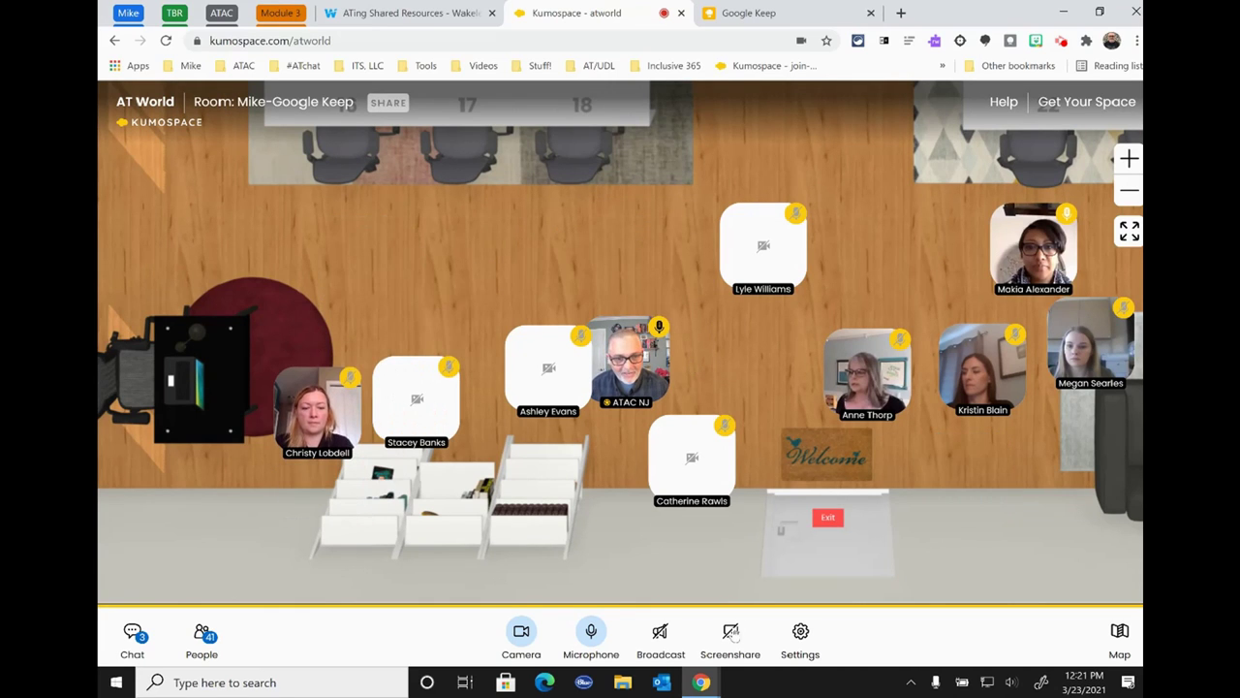
click(658, 657)
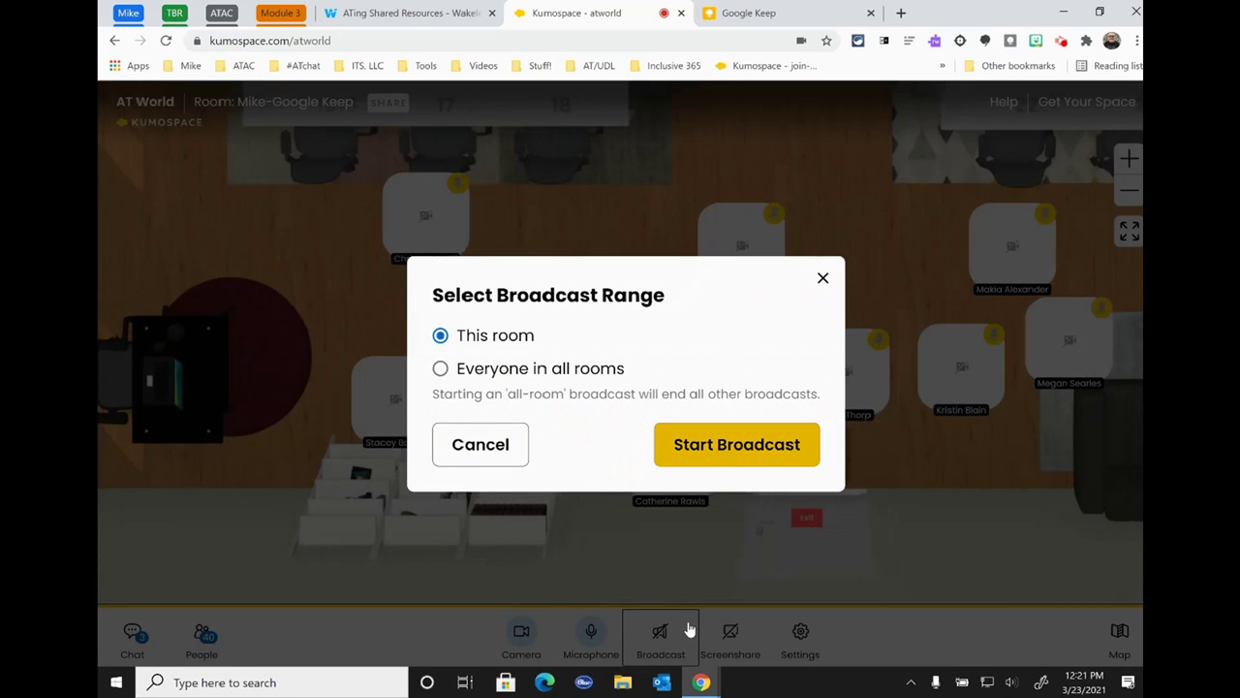
Cancel the broadcast, share the entire screen with this room, and show Google Keep
click(502, 441)
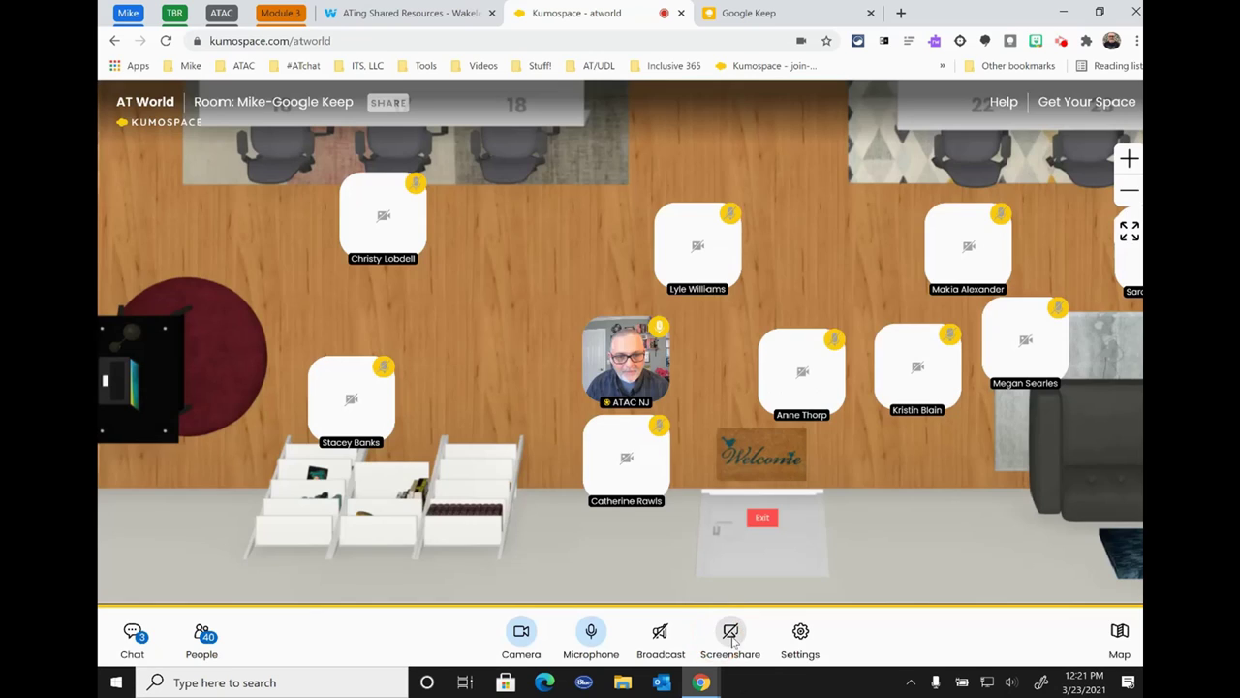
click(743, 610)
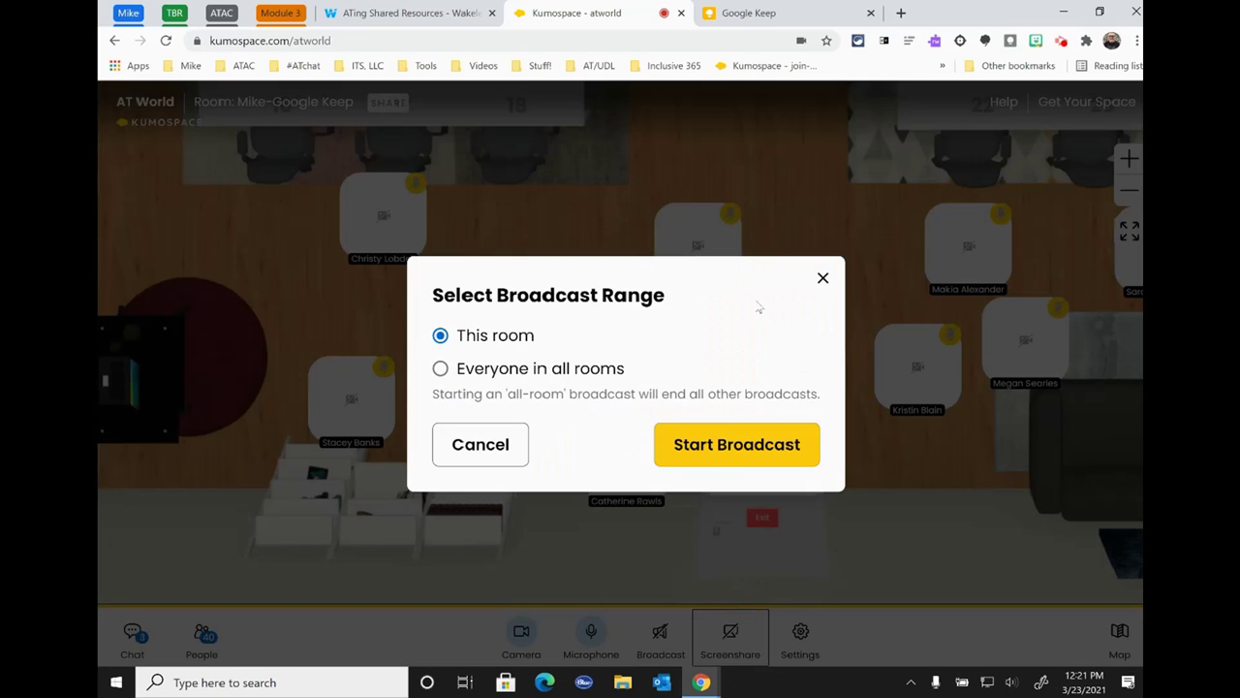
click(752, 457)
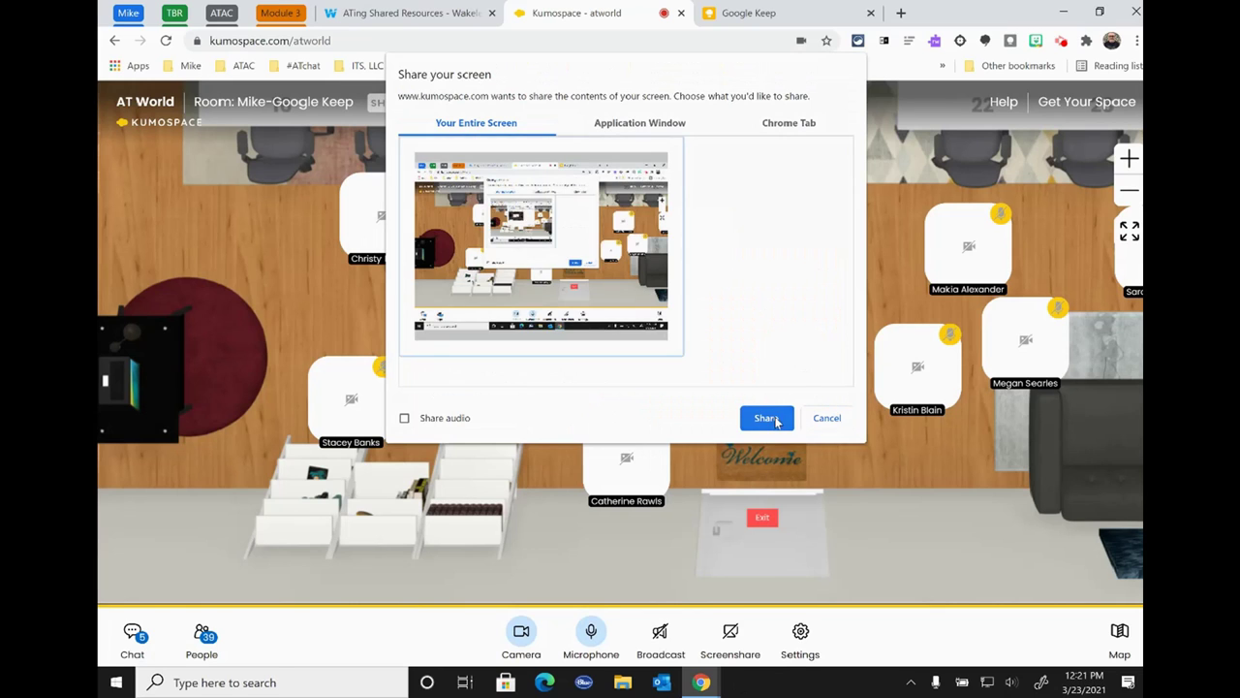
click(760, 418)
click(783, 16)
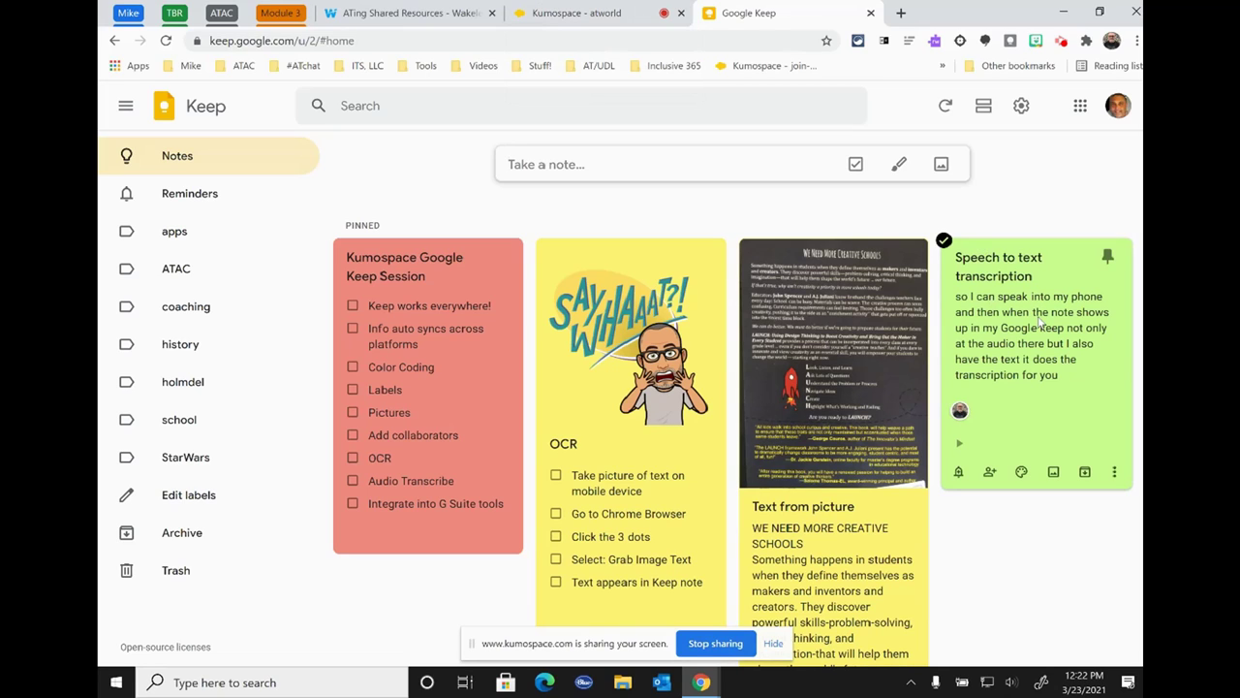
click(1039, 323)
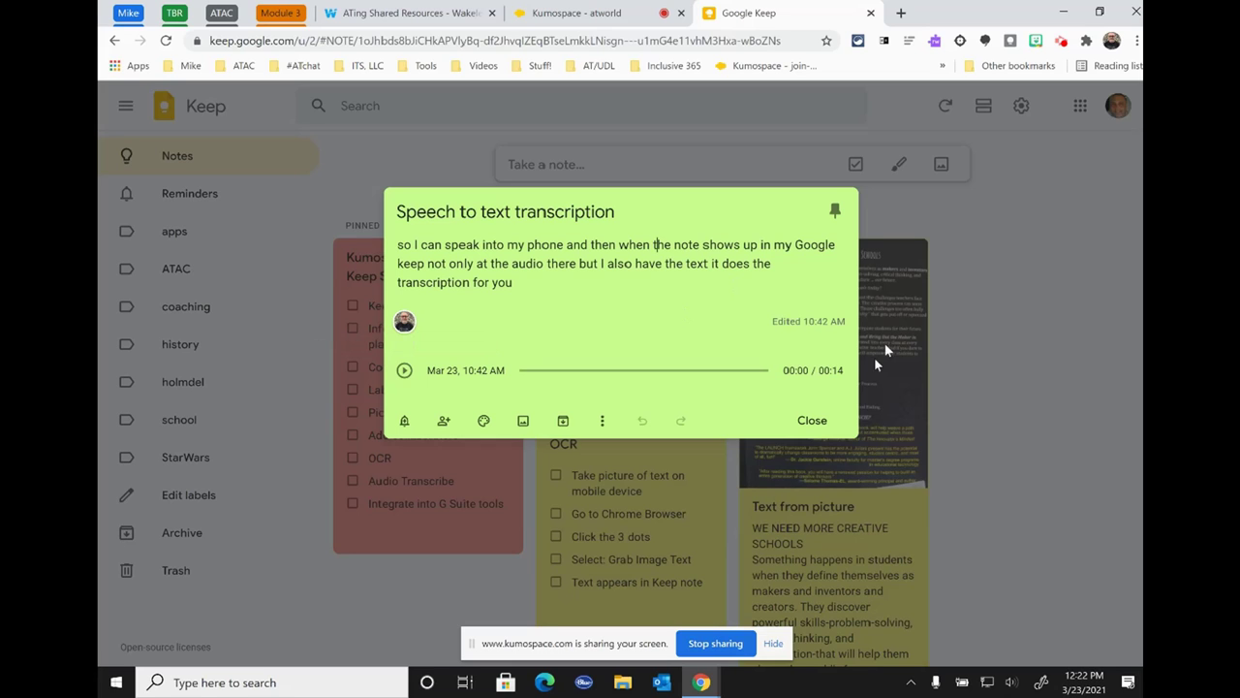
click(930, 427)
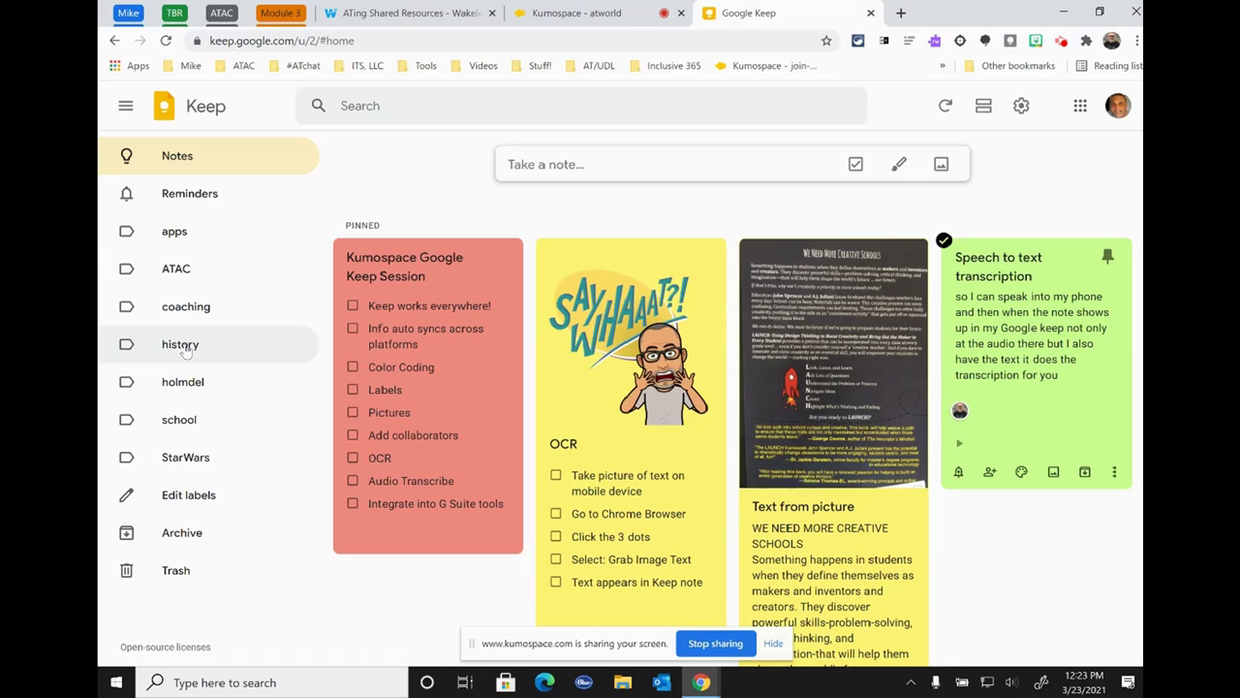
click(182, 345)
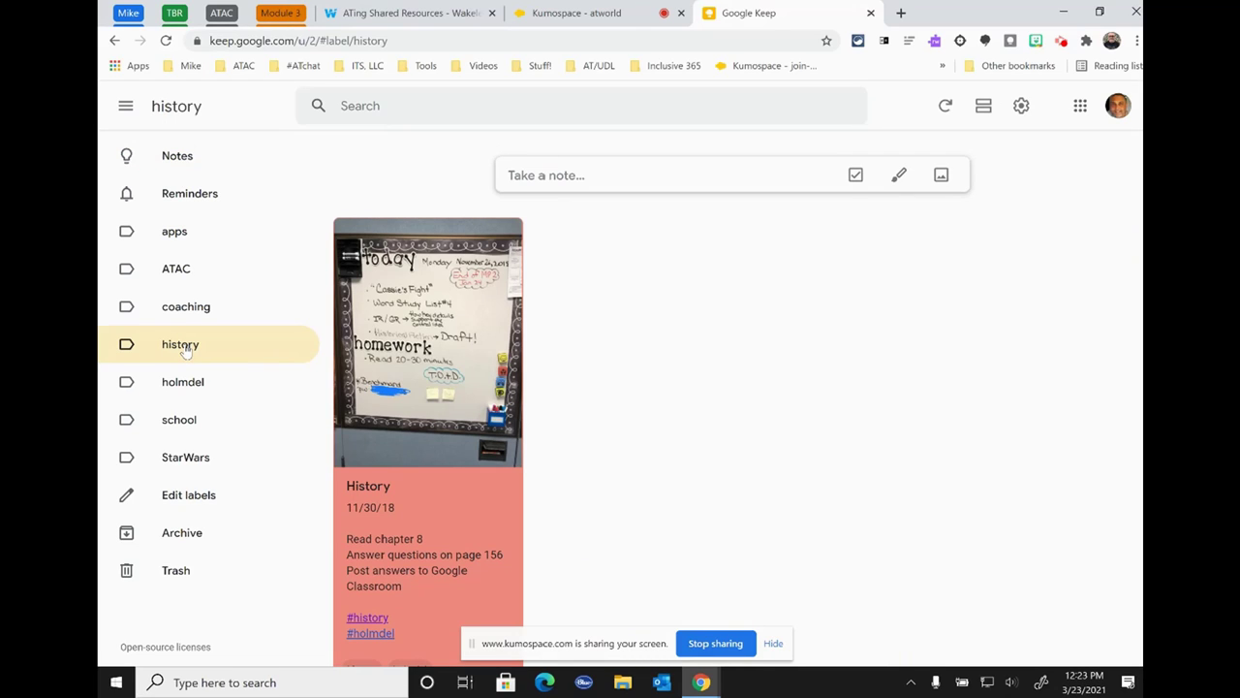
click(178, 160)
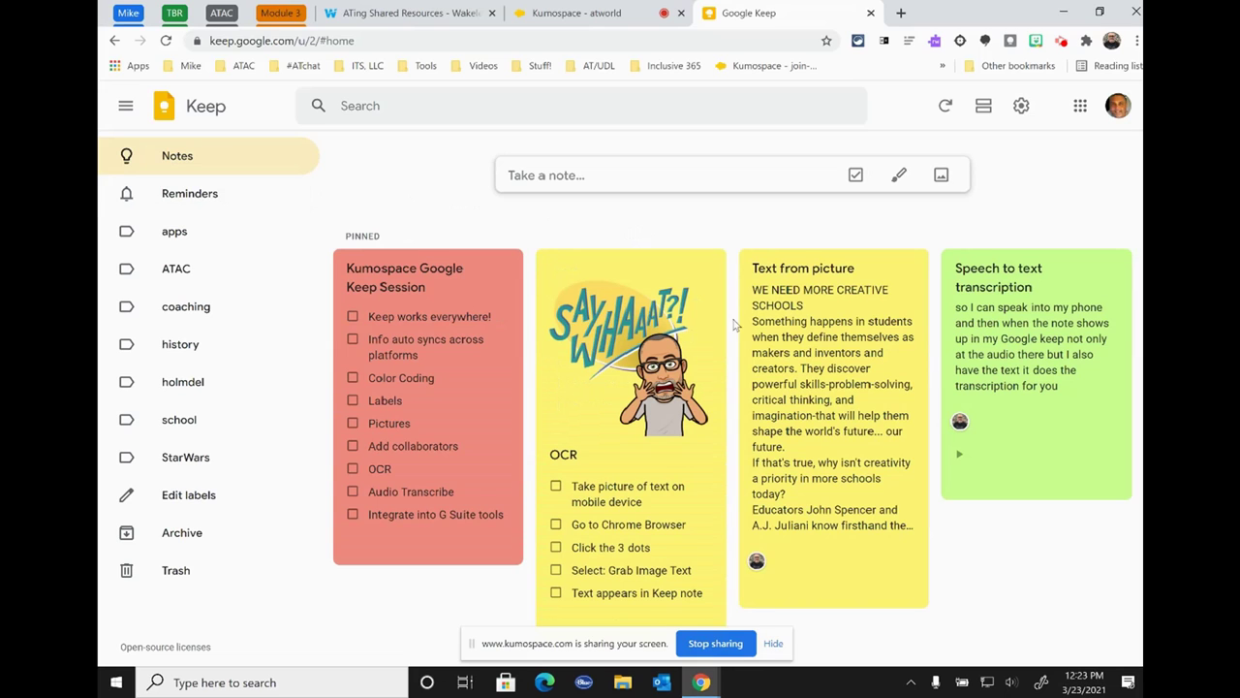
Open the 'Text from picture' note with the 'We Need More Creative Schools' page photo
scroll(812, 355, down, 1)
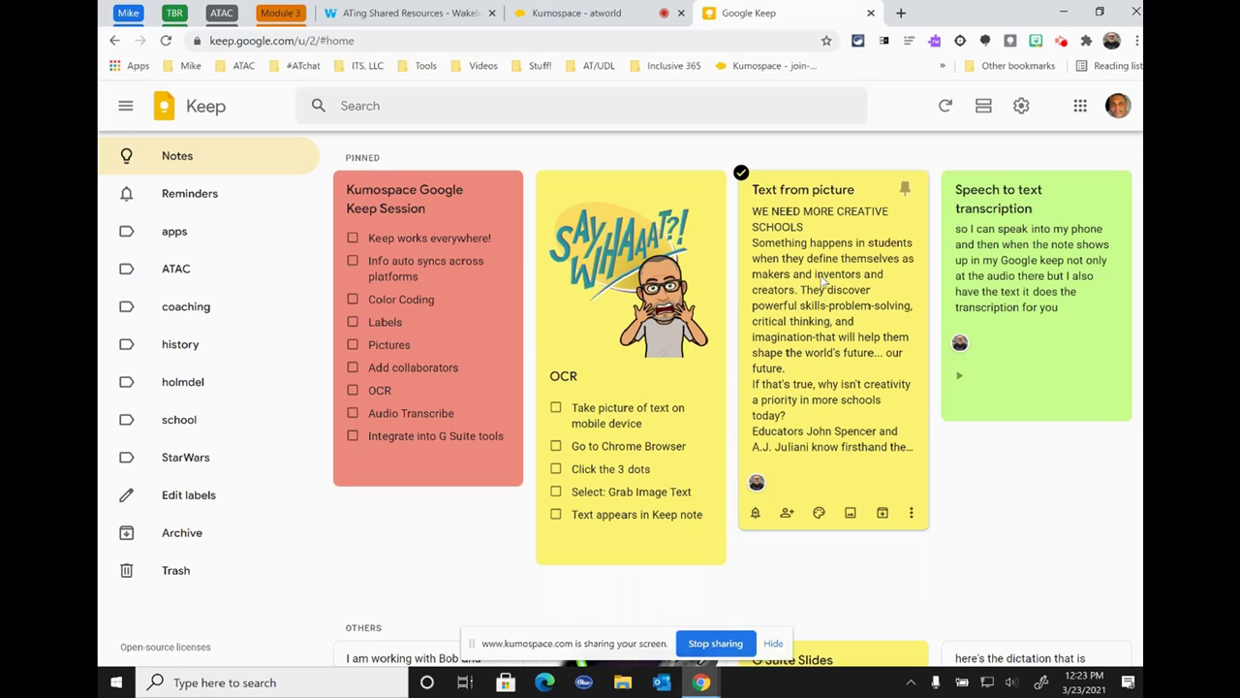
click(822, 279)
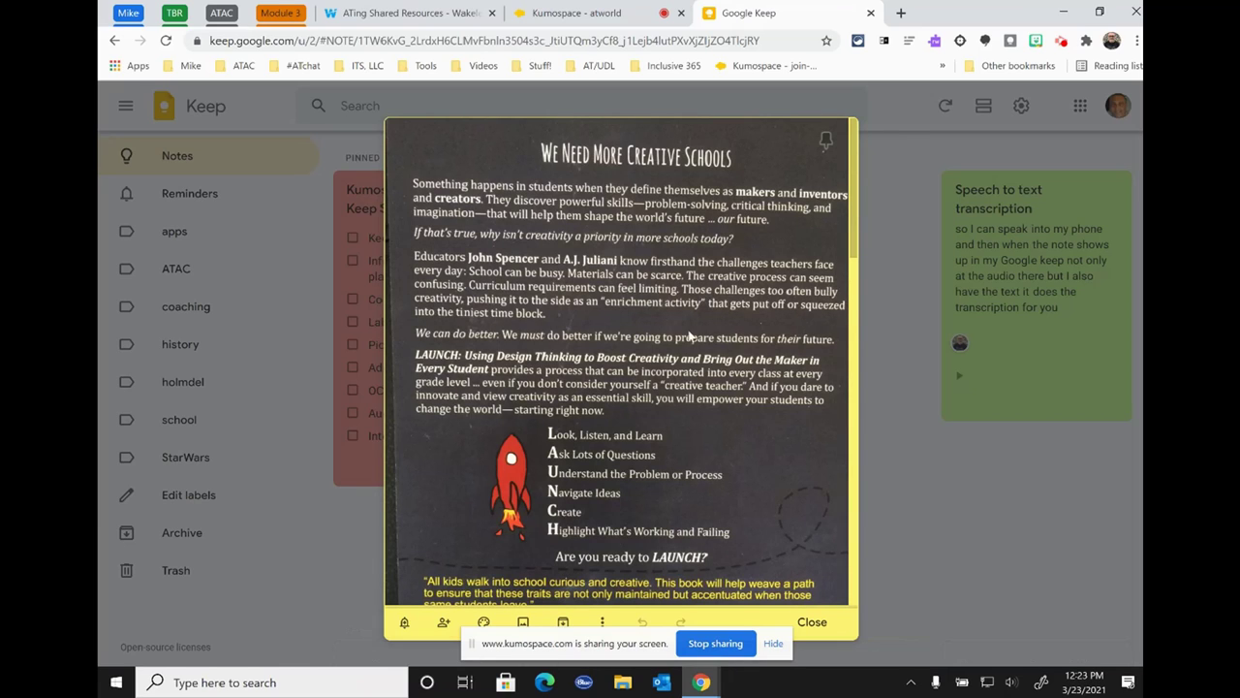
click(604, 622)
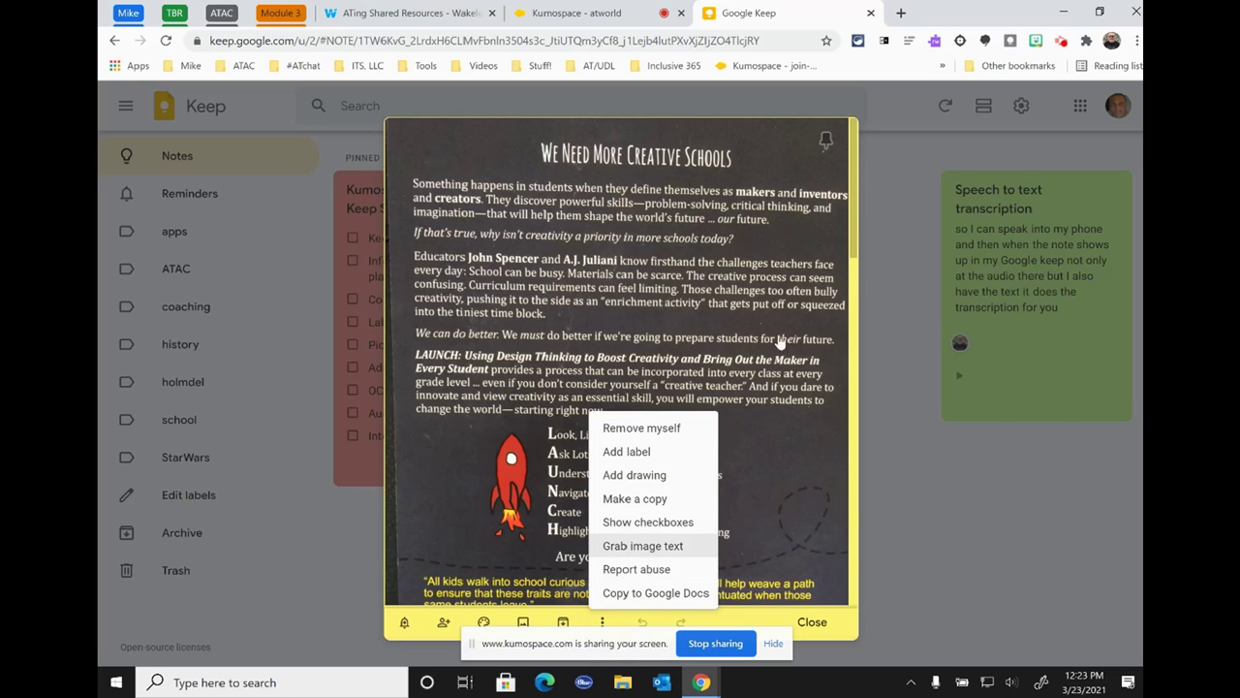
drag(853, 296, 852, 441)
scroll(853, 439, down, 1)
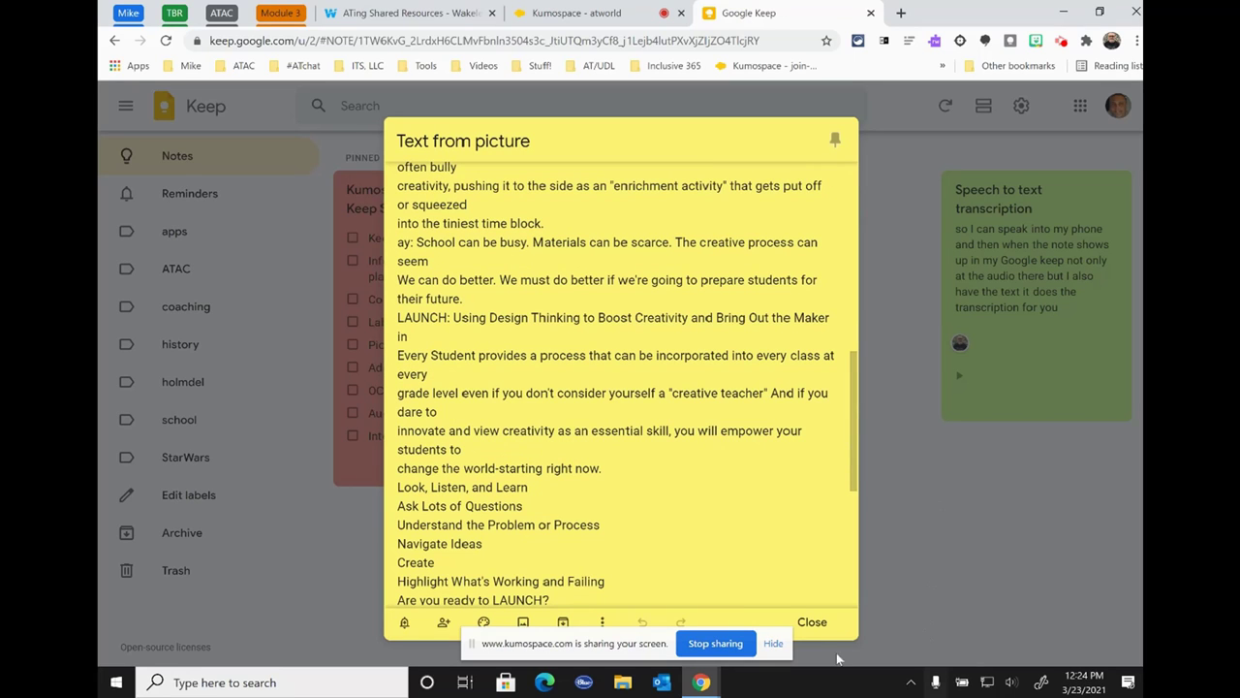
Close the Text from picture note and play the Speech to text transcription note's recording
click(812, 621)
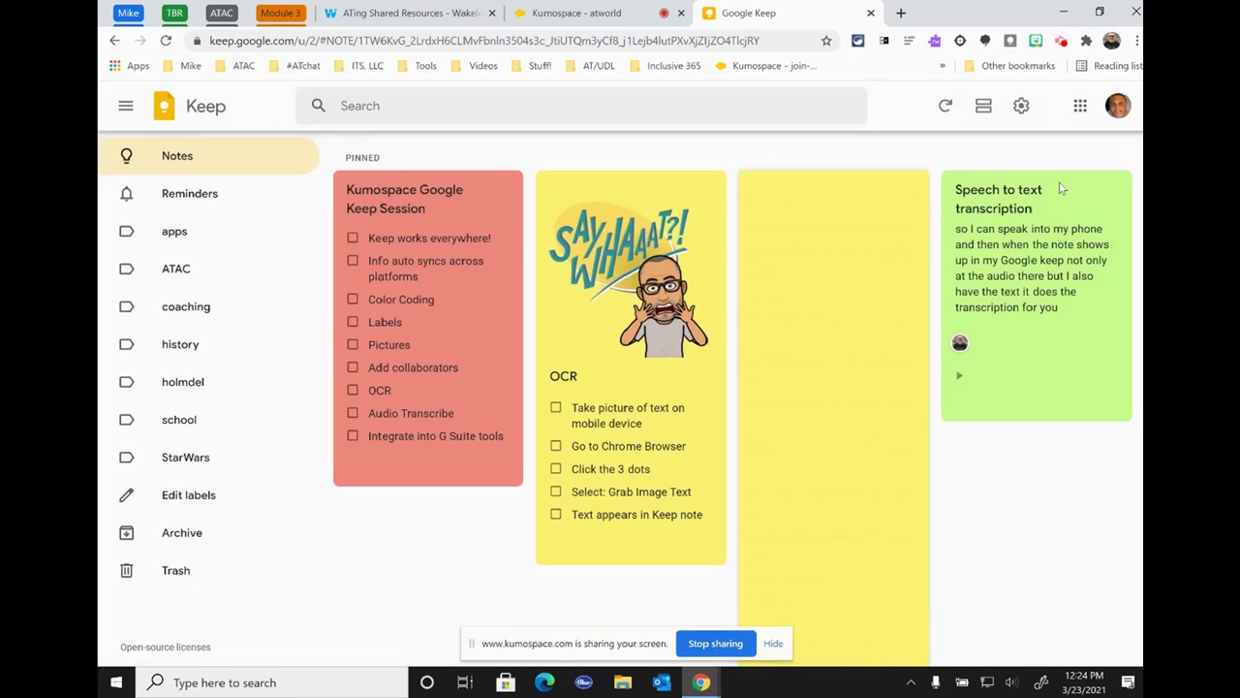
scroll(770, 191, down, 3)
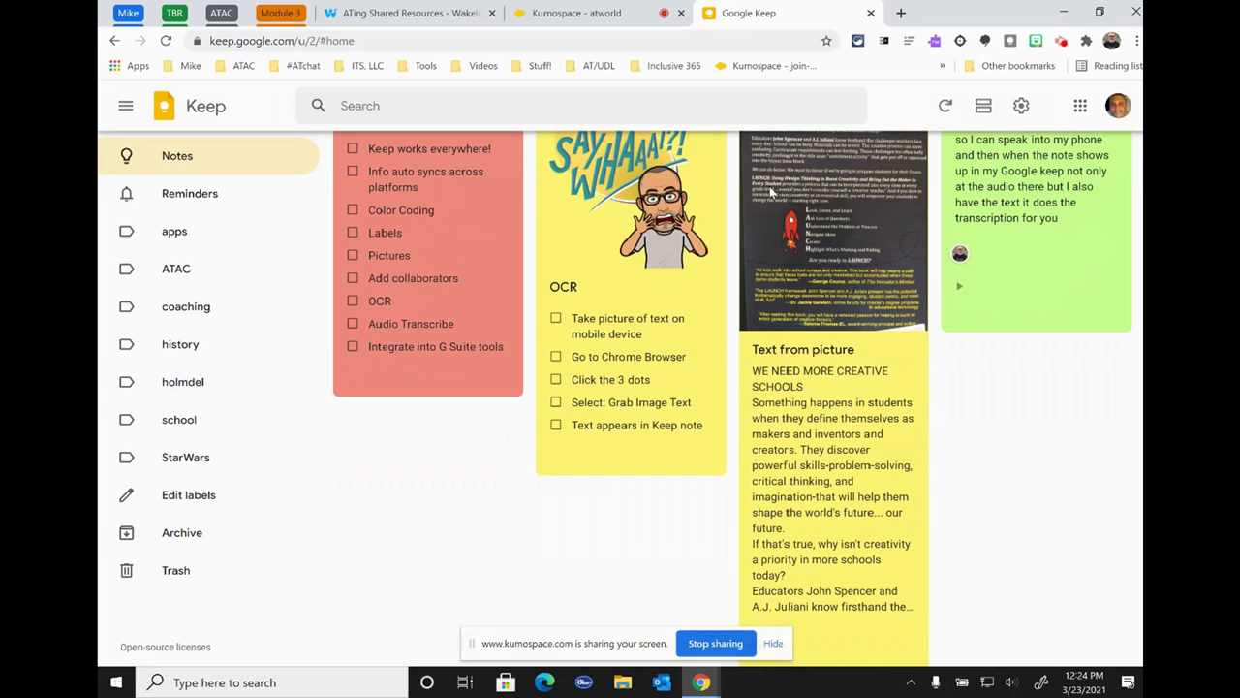
click(770, 191)
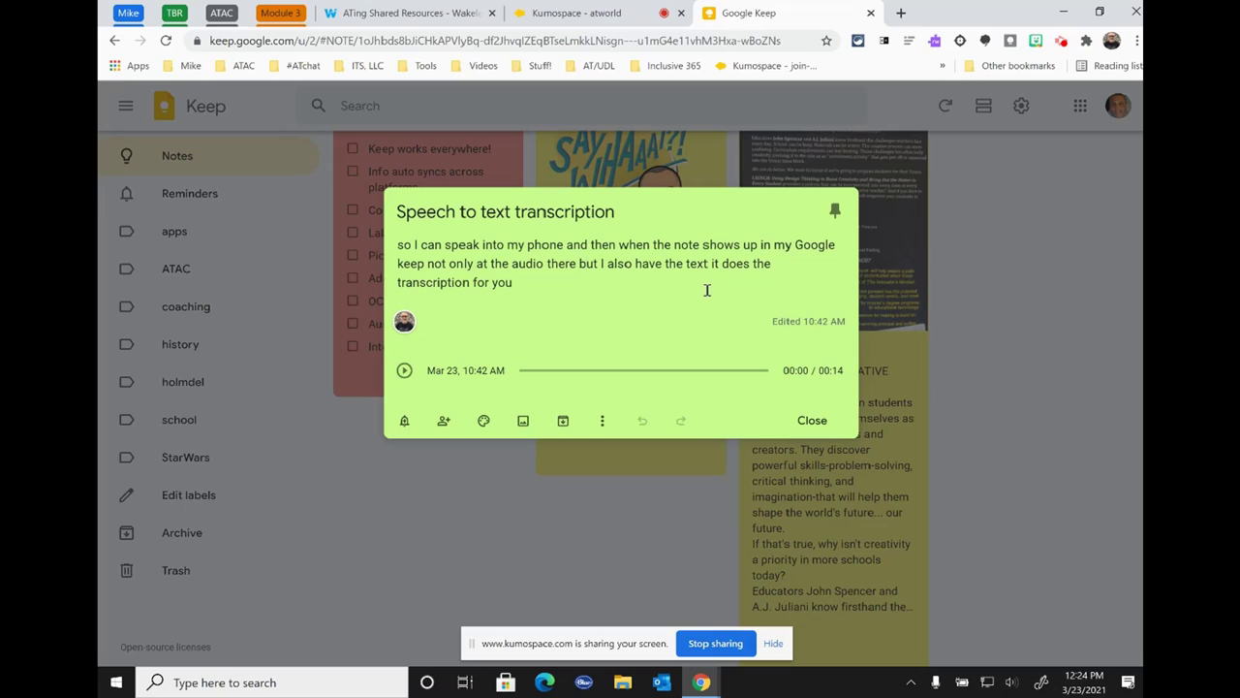
click(404, 371)
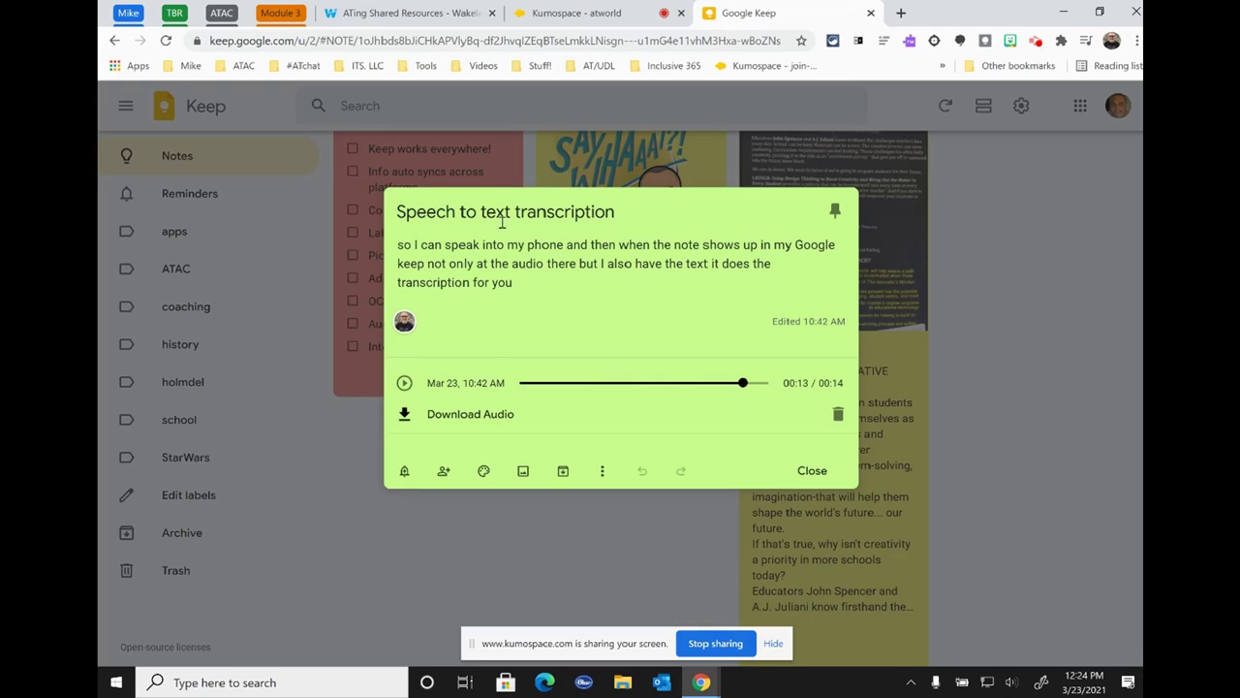
Correct the misheard 'at' to 'is' so the note reads 'not only is the audio there'
click(489, 260)
key(BackSpace)
key(BackSpace)
text(is)
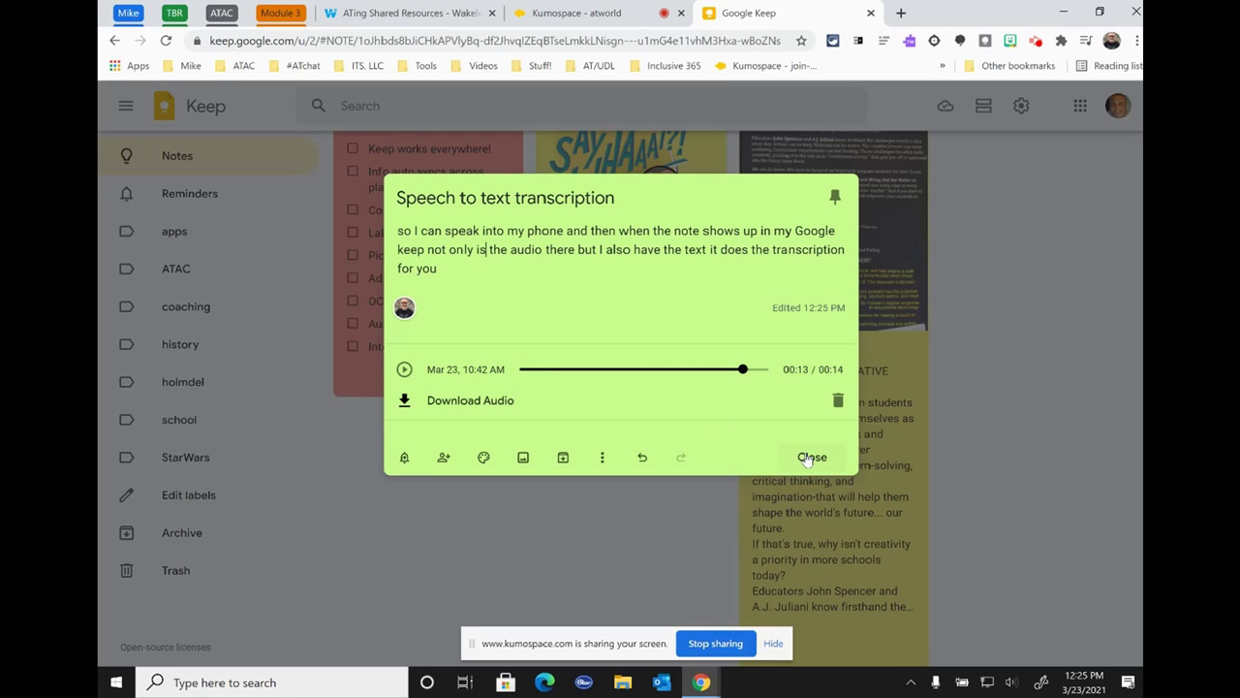
click(805, 457)
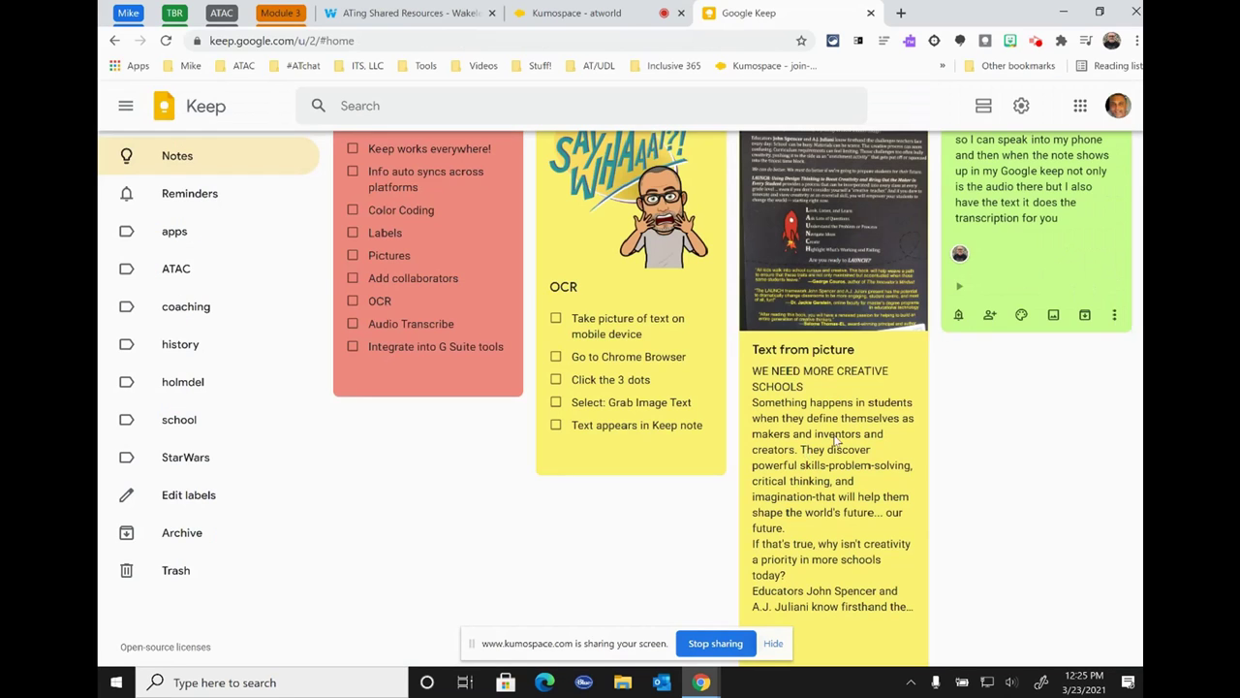
Stop screen sharing, return to the AT World room and read the room chat
click(714, 644)
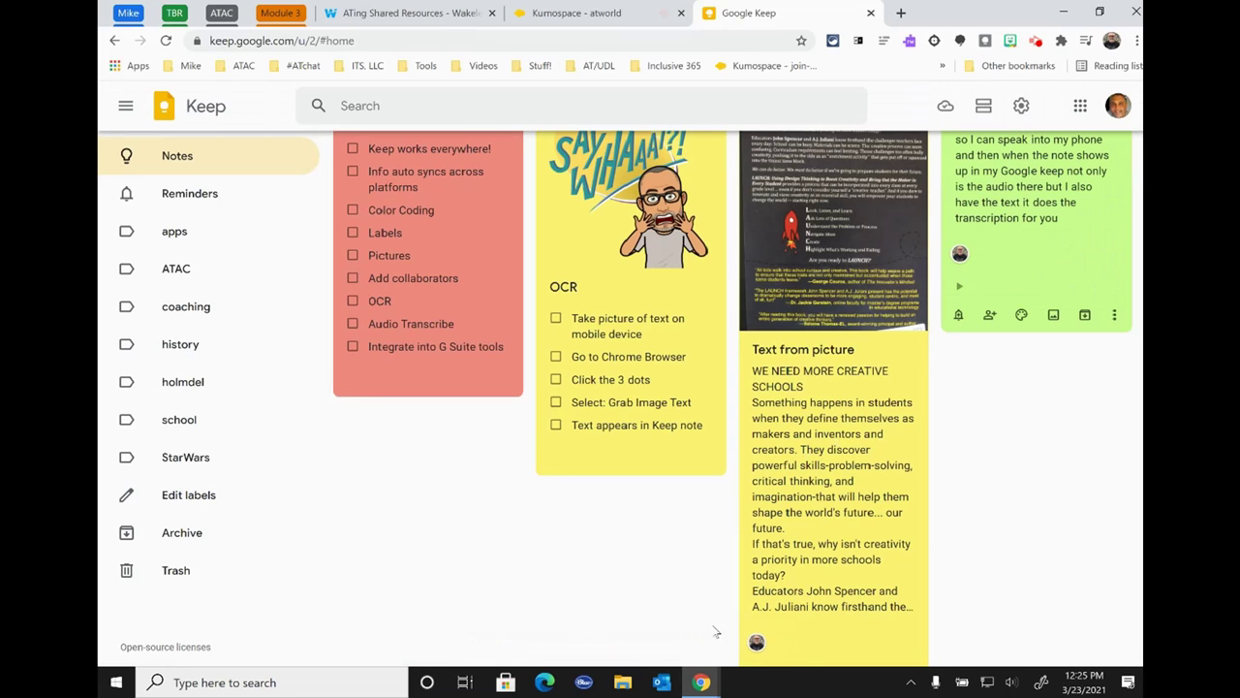
click(585, 19)
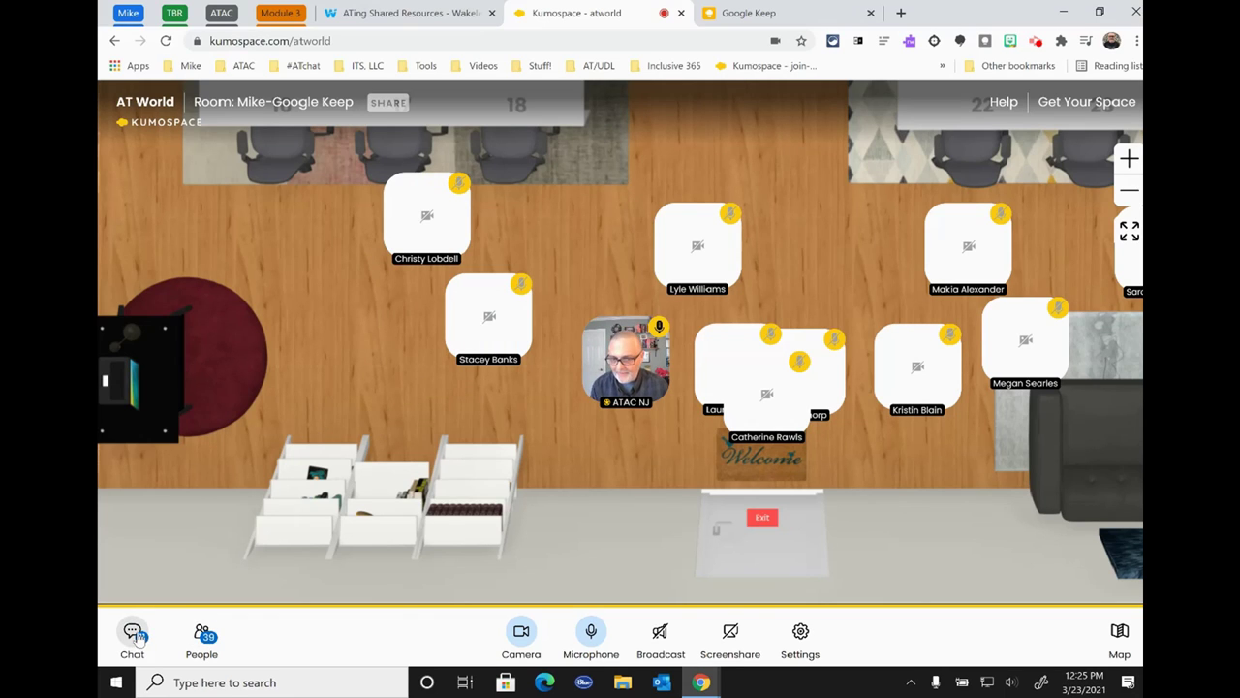
click(132, 635)
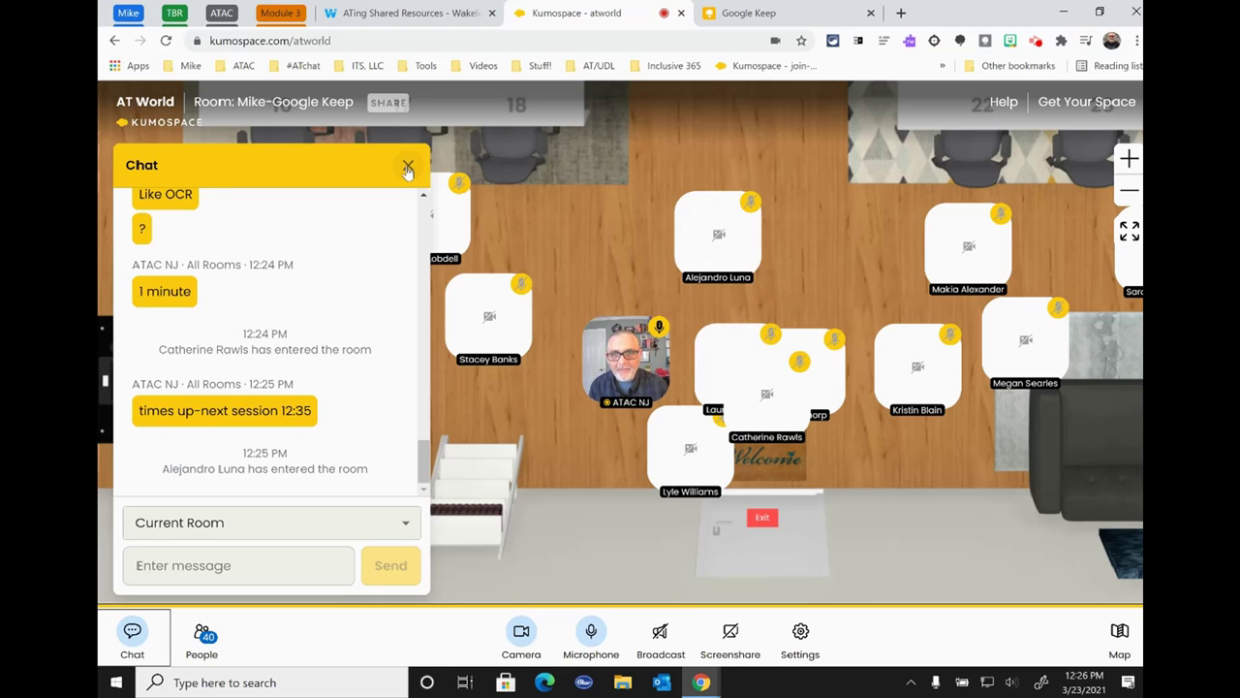
click(408, 167)
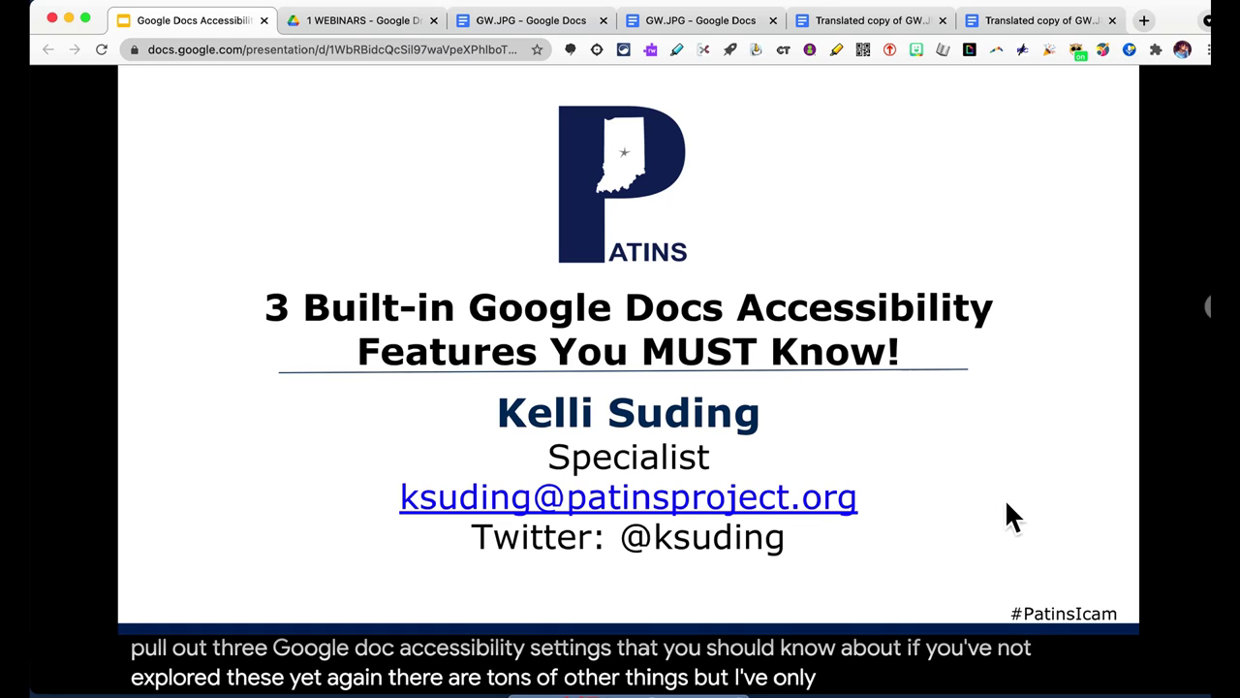
Advance past the presenter bio slide to 'What does it mean to be accessible?'
key(Right)
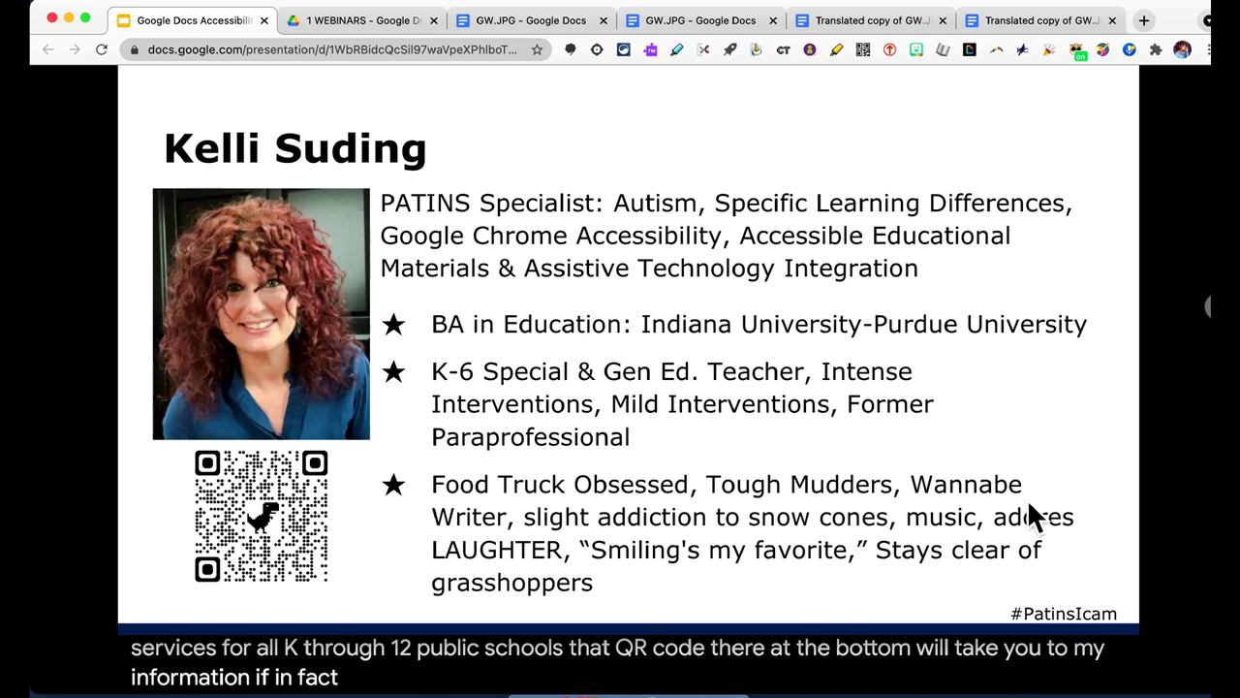
click(1021, 499)
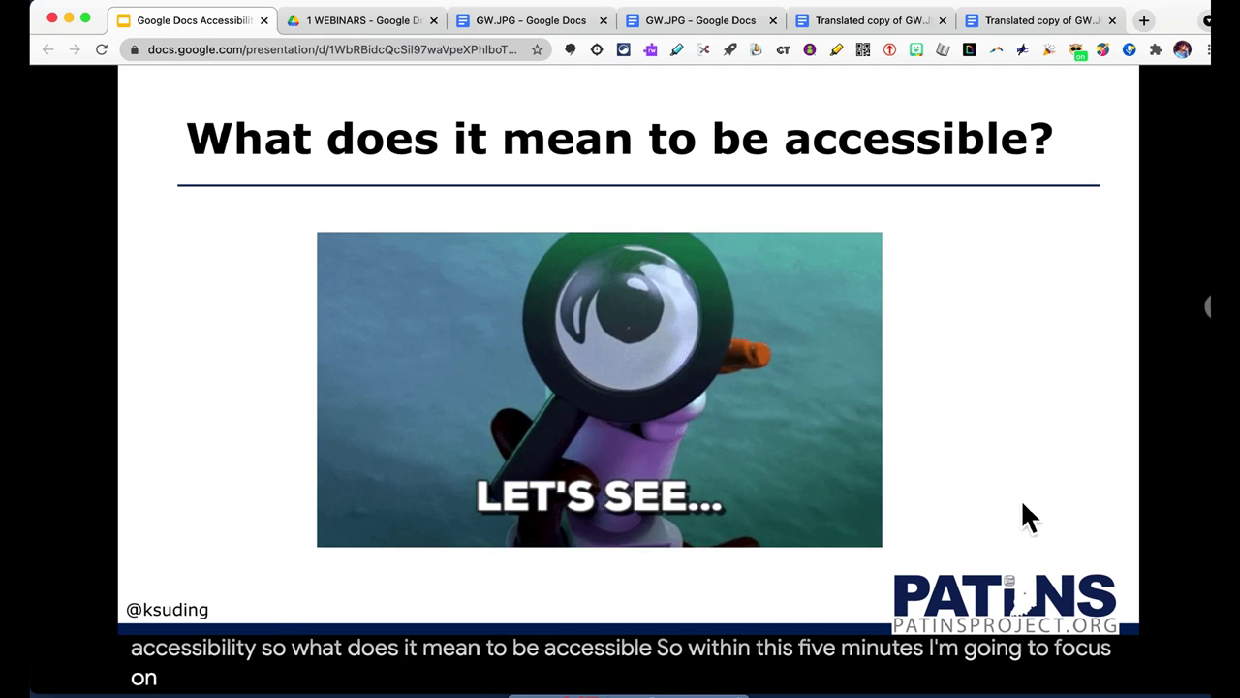
Advance past the inaccessible PDFs slide to the Google Docs OCR slide, then show the 1 WEBINARS Drive folder
click(1026, 457)
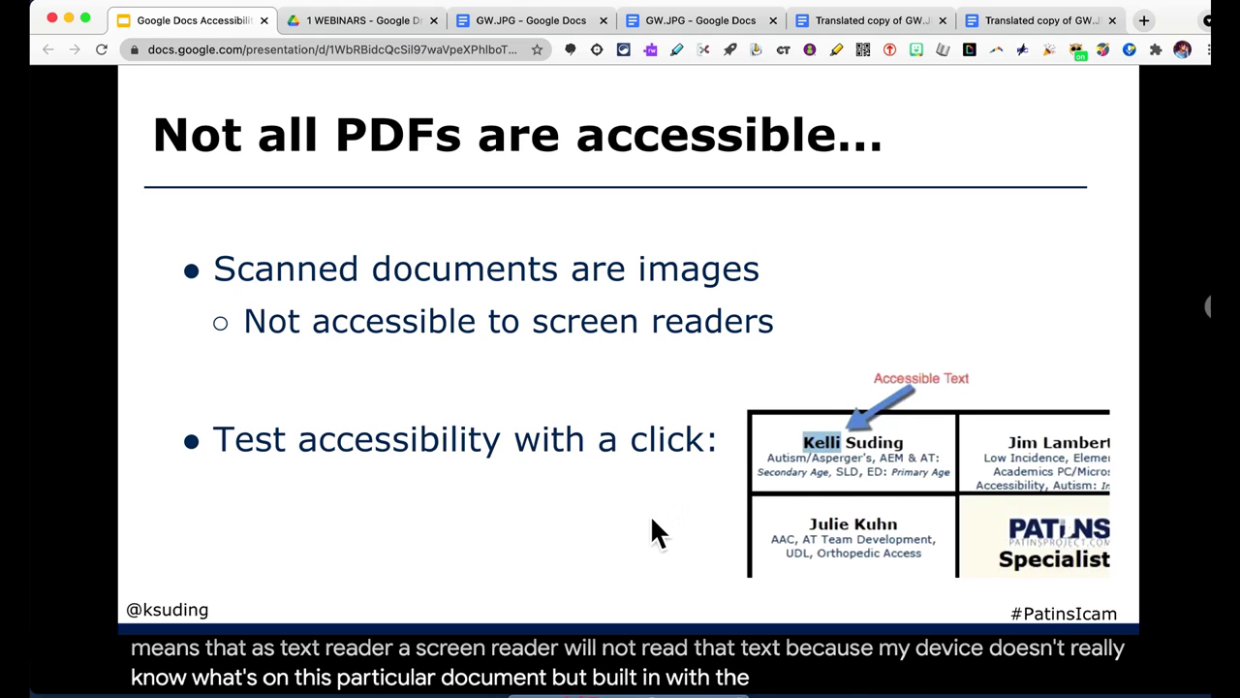
key(Right)
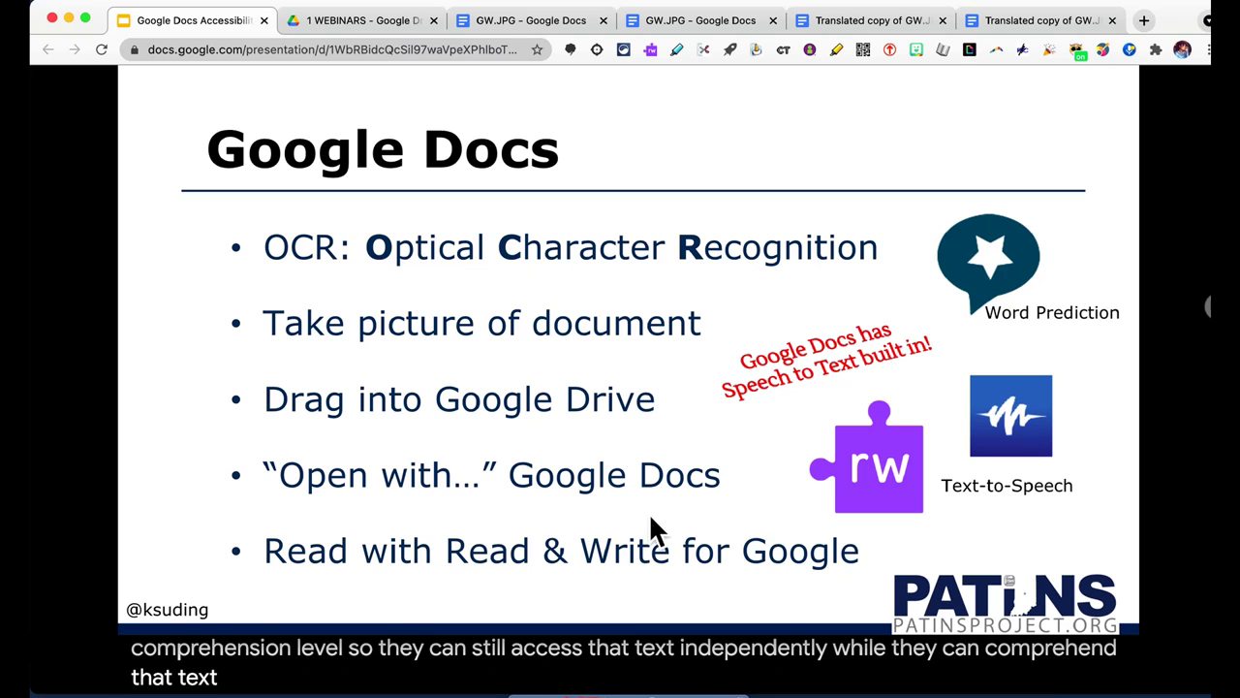
click(365, 22)
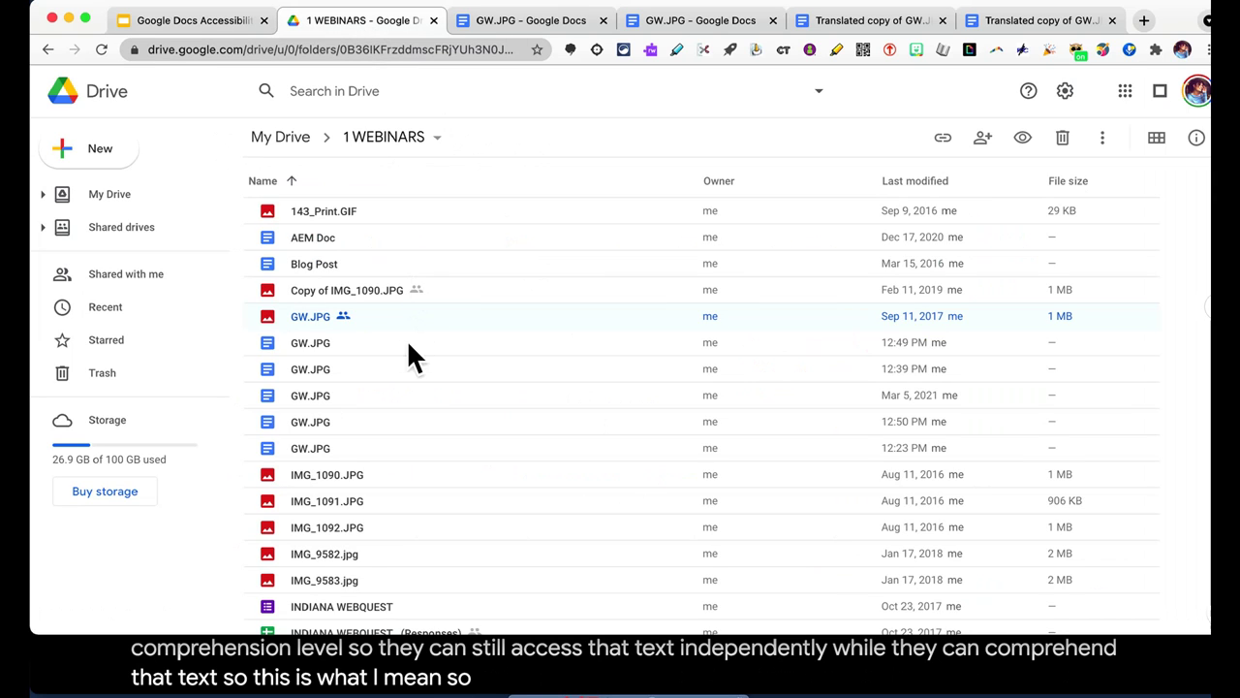
Preview the GW.JPG worksheet image, then open it with Google Docs to extract its text
double_click(379, 318)
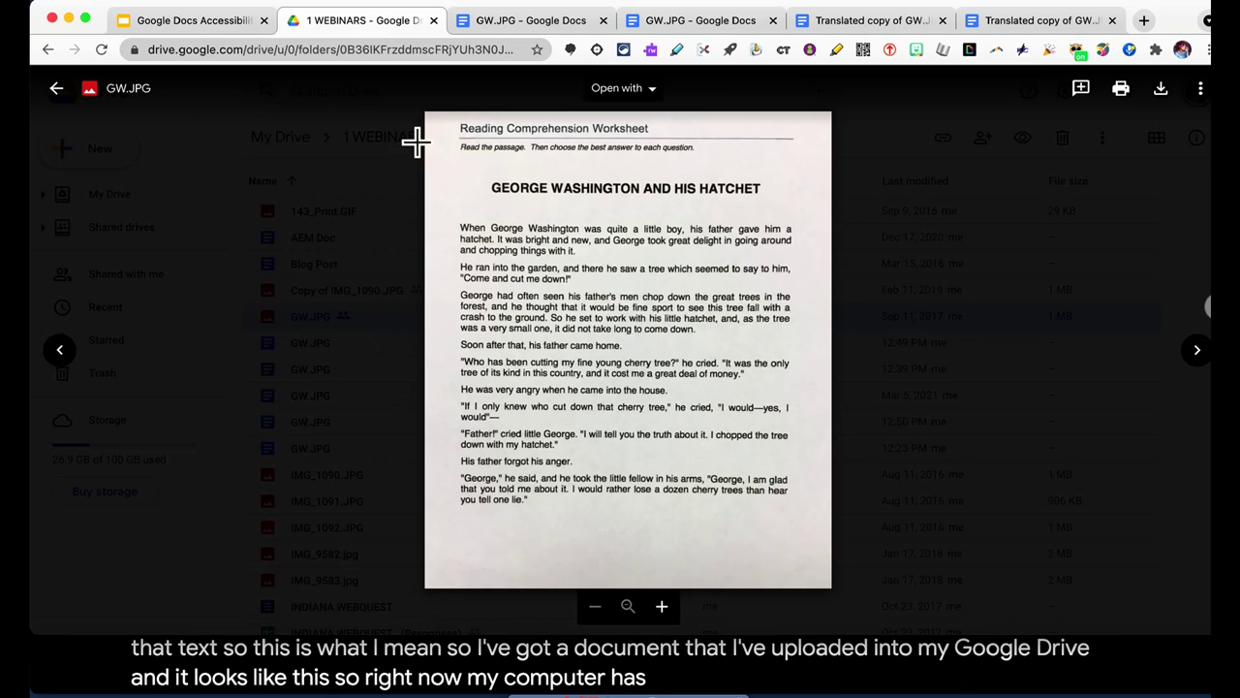
click(60, 95)
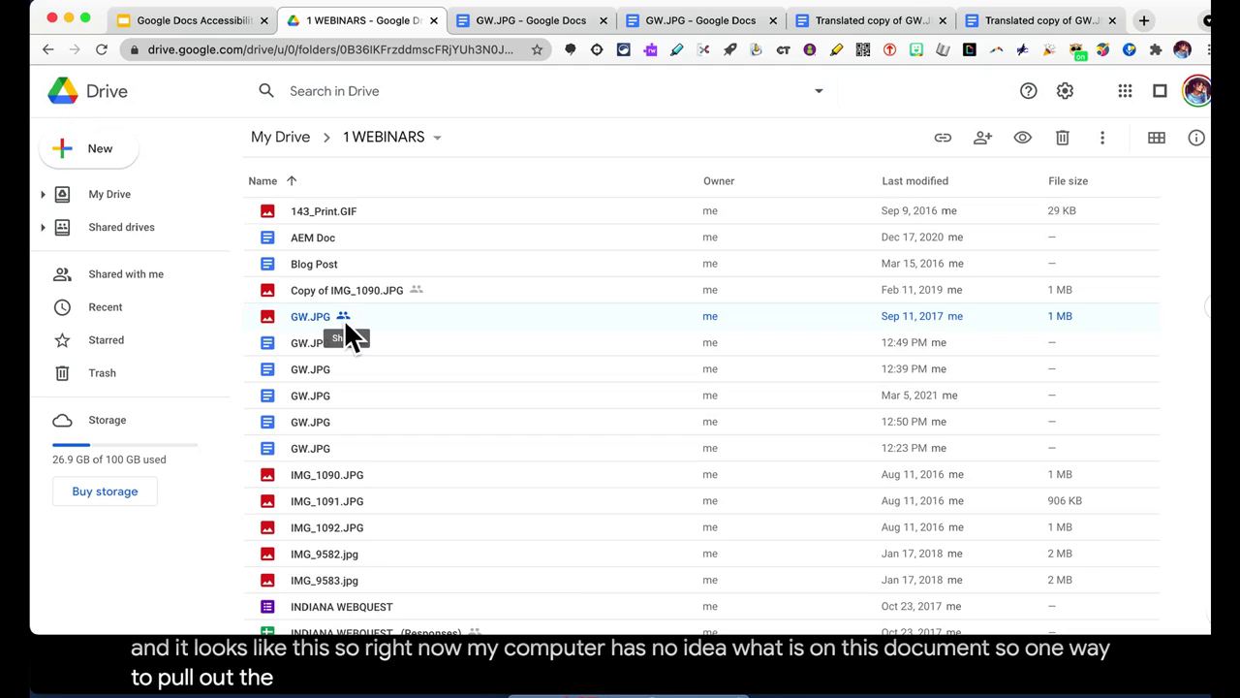
right_click(355, 329)
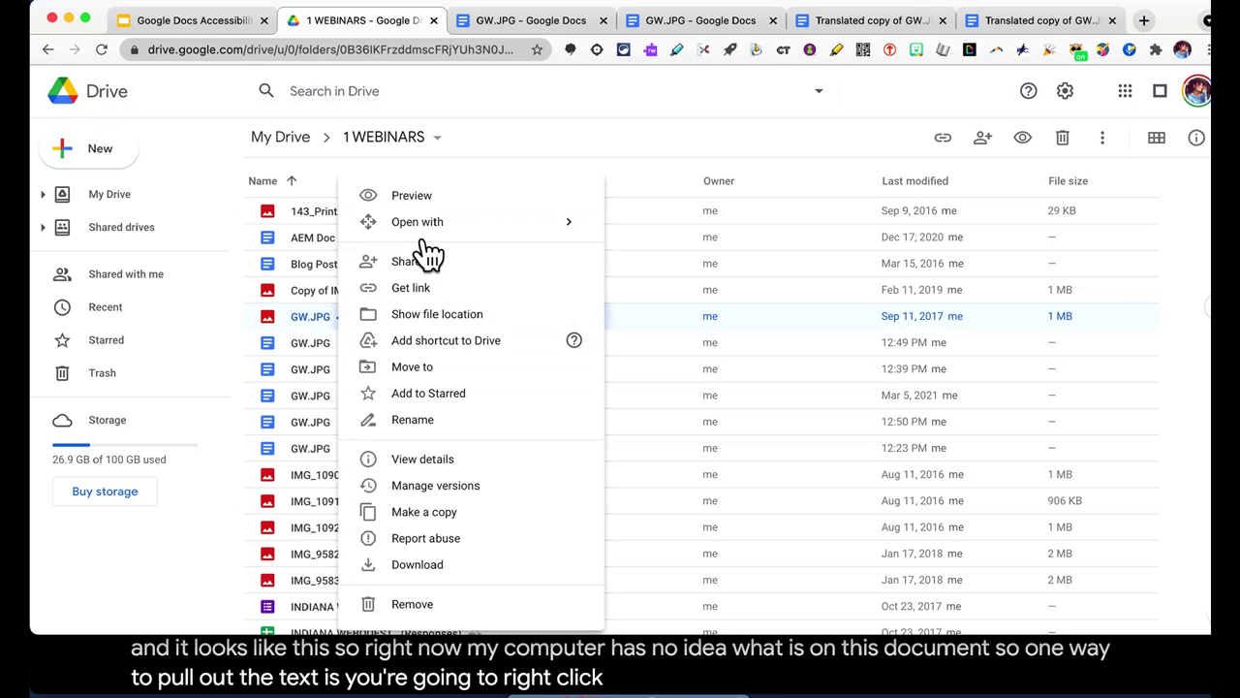
mouse_move(418, 233)
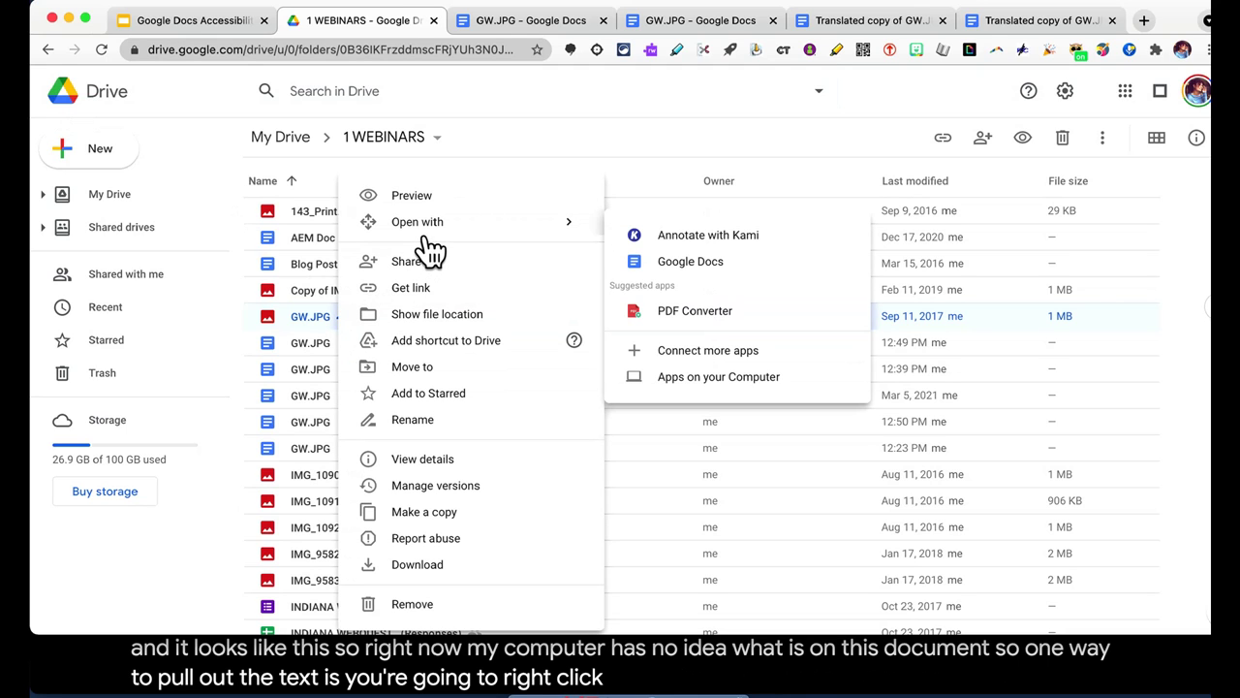
click(690, 267)
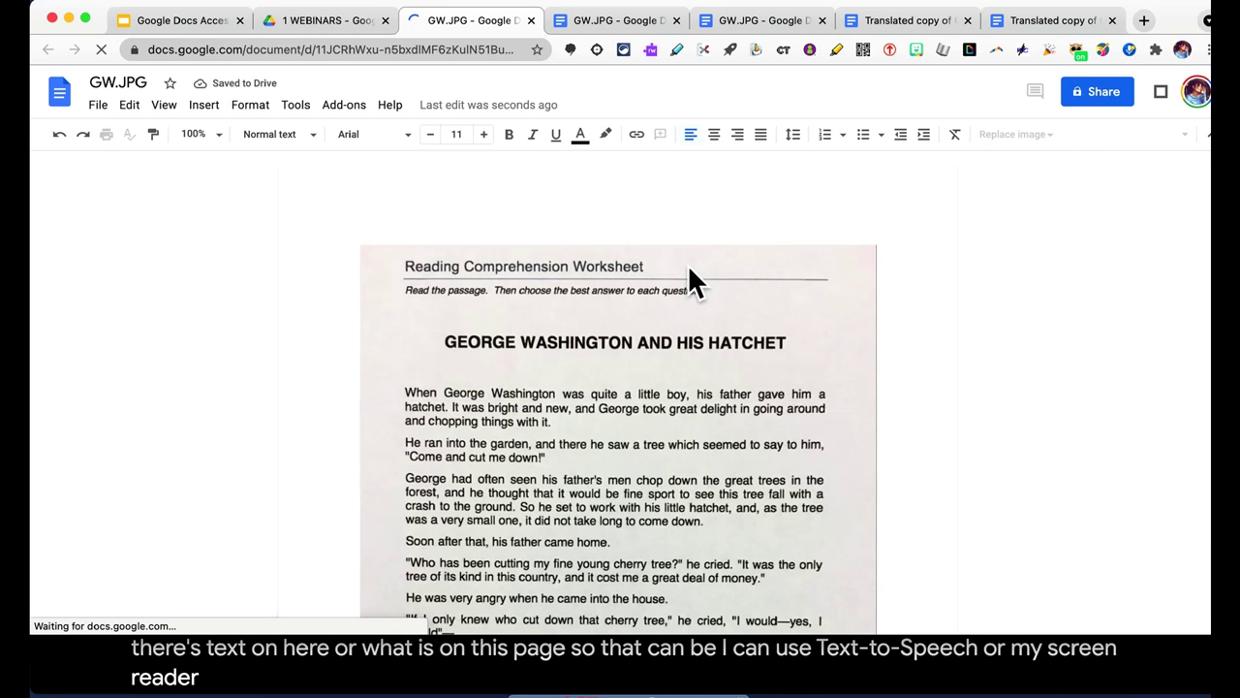
Scroll to GW.JPG's extracted text and select part of the 'Reading Comprehension Worksheet' heading
scroll(688, 263, down, 3)
scroll(688, 265, down, 3)
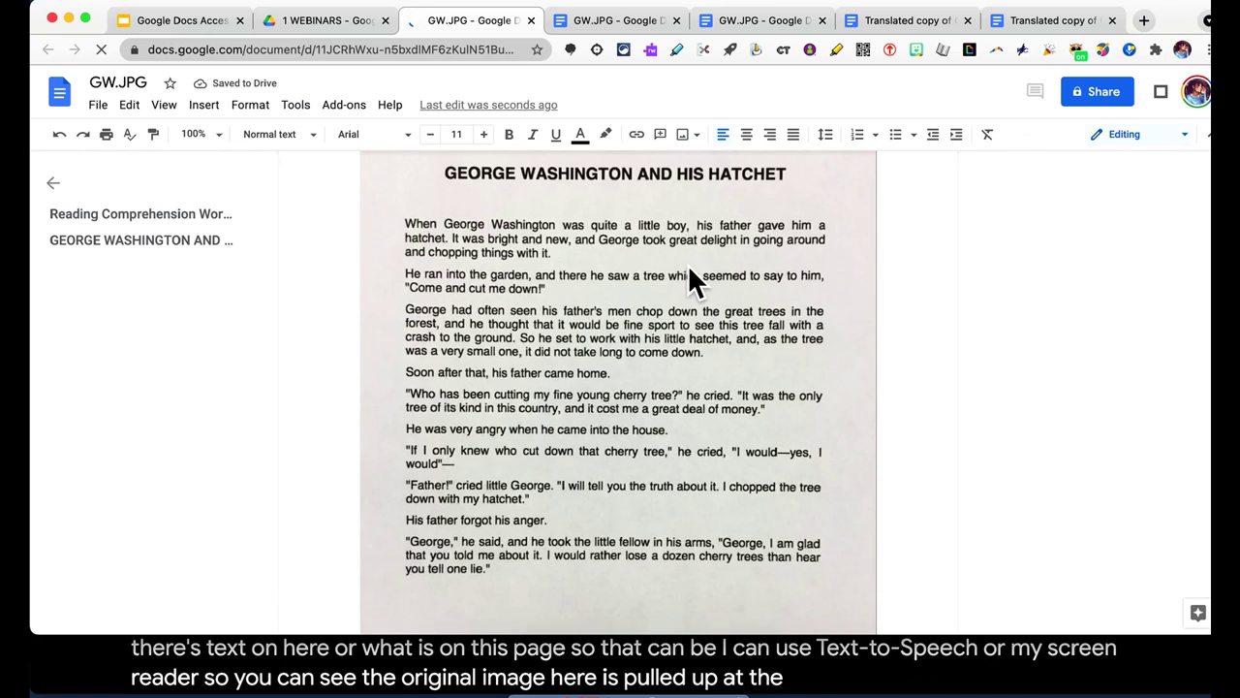
scroll(688, 265, down, 3)
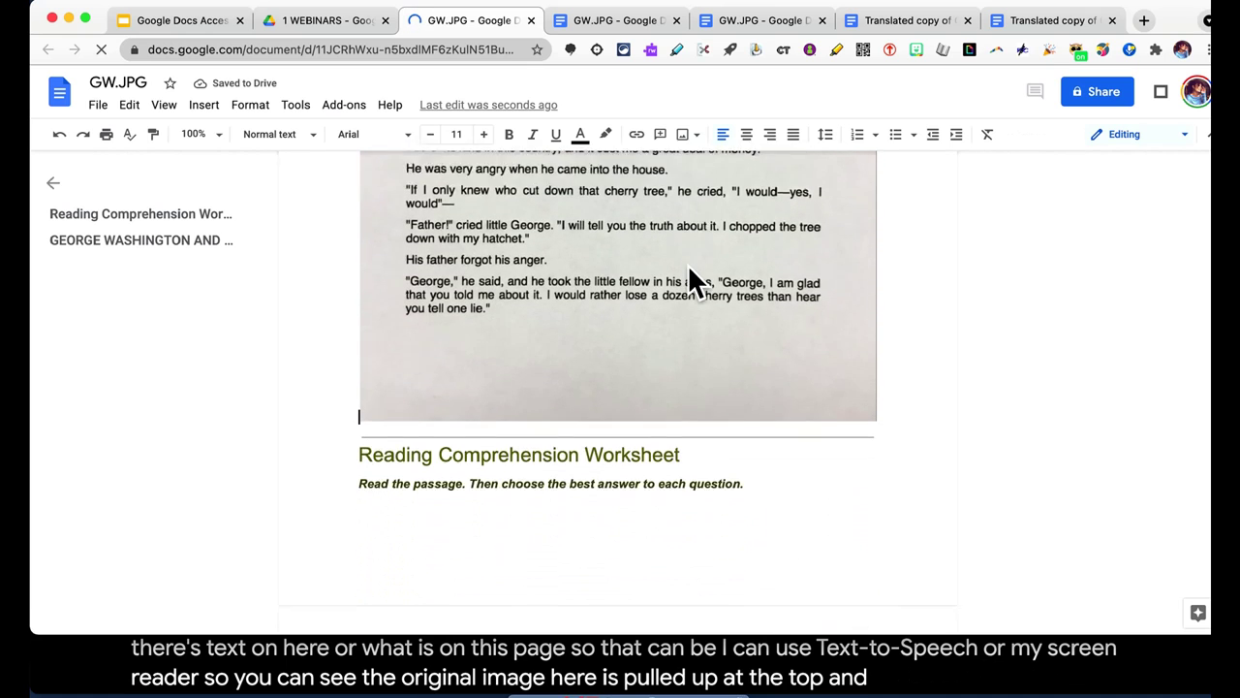
mouse_move(363, 359)
mouse_down()
mouse_move(554, 357)
mouse_move(365, 358)
mouse_up()
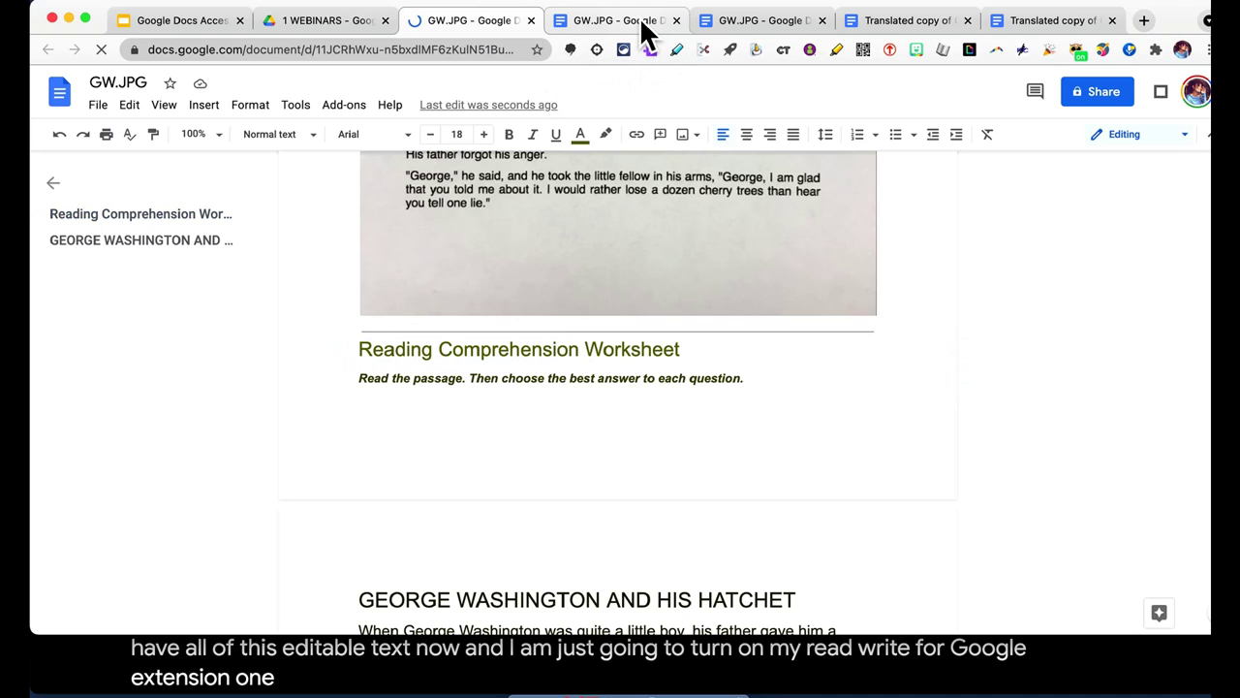
click(639, 16)
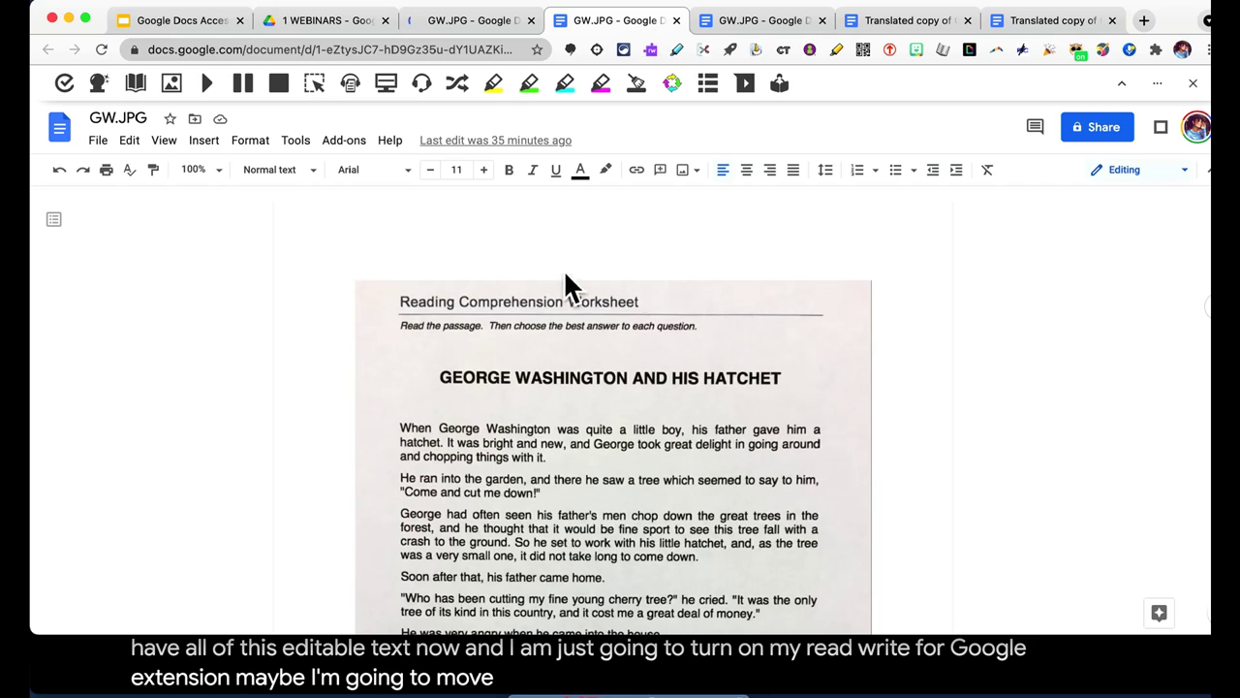
Have Read&Write read the worksheet aloud from its heading, stop it, and add a blank line above
scroll(712, 441, down, 10)
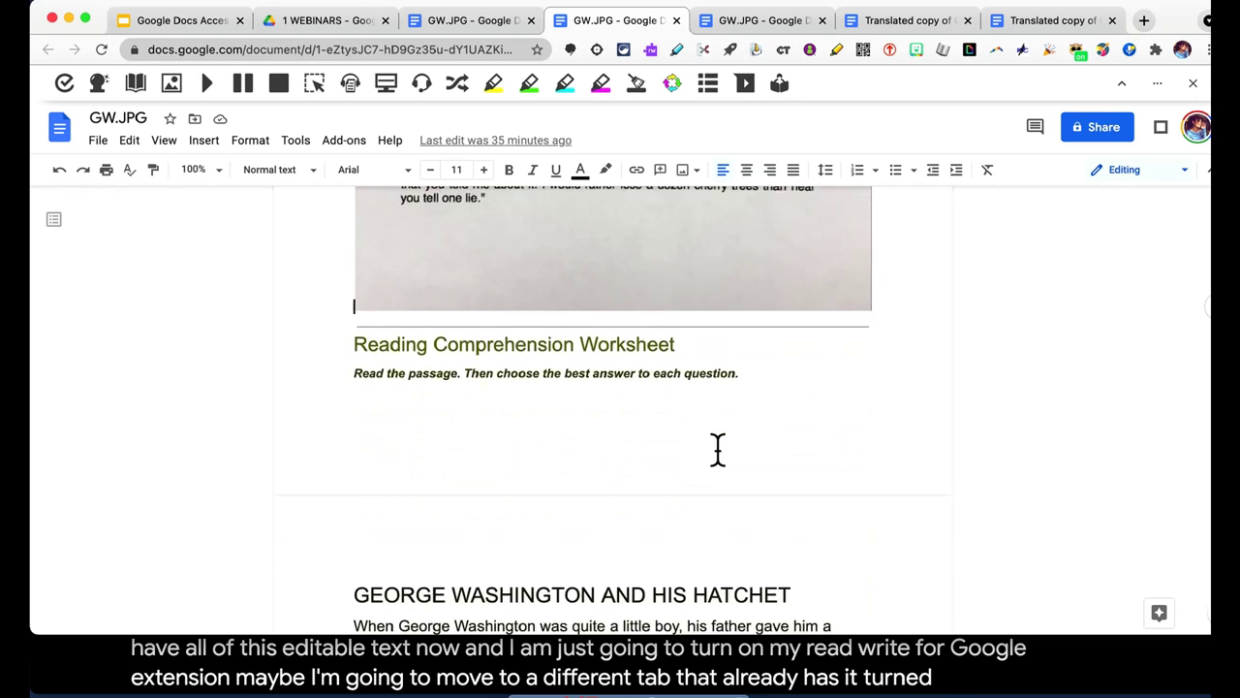
click(358, 300)
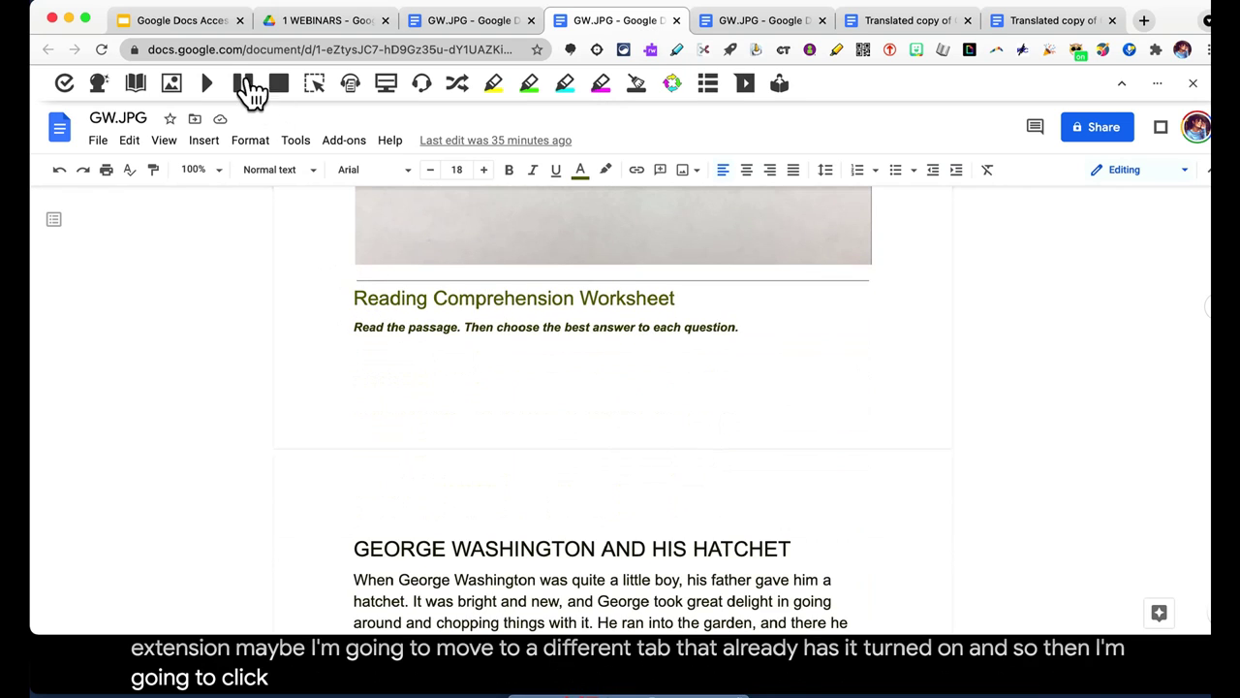
click(208, 84)
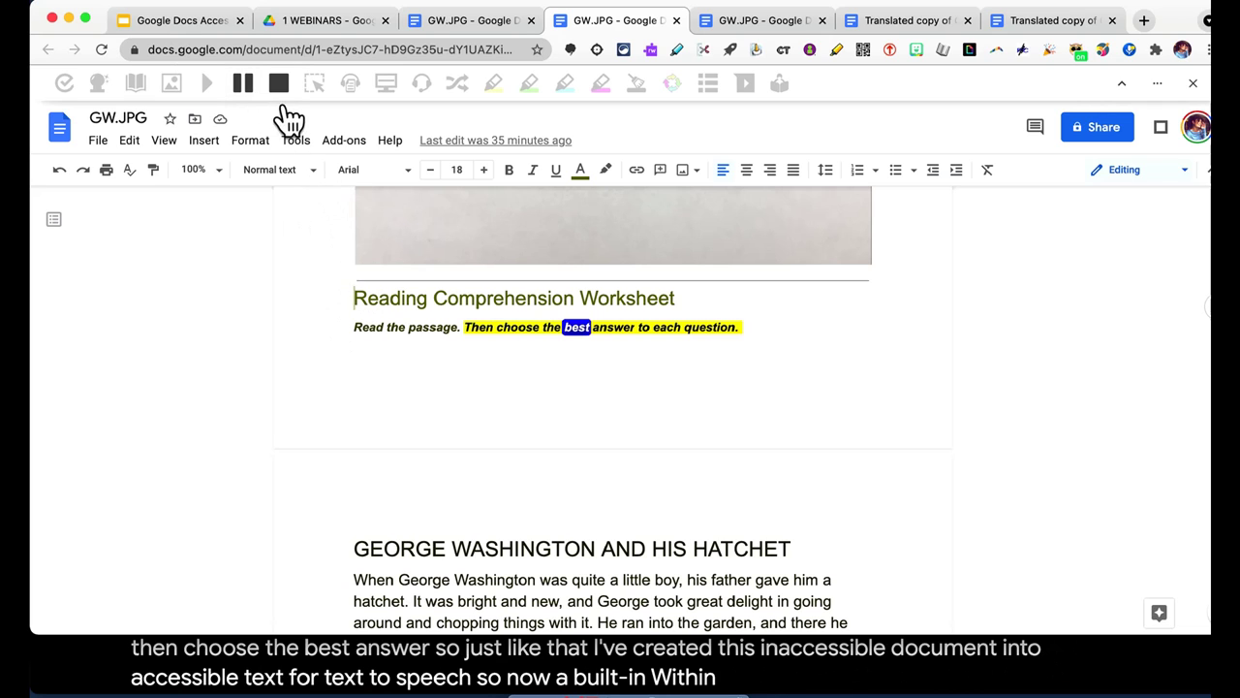
click(278, 83)
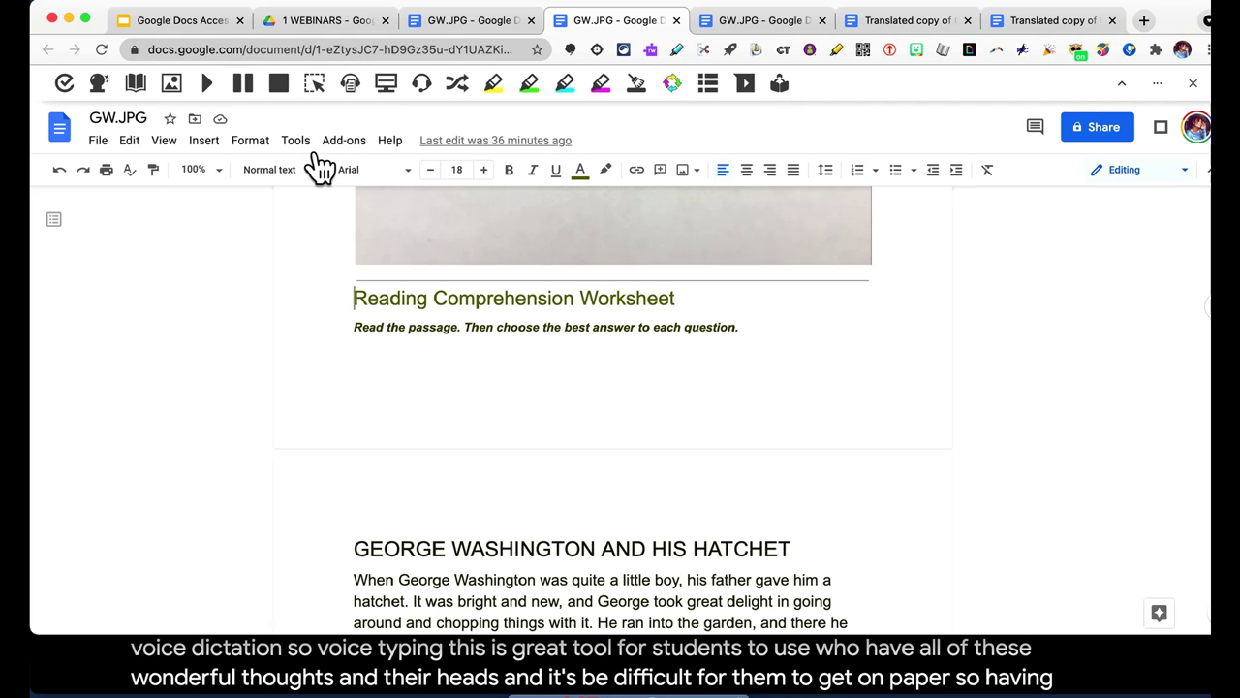
key(Return)
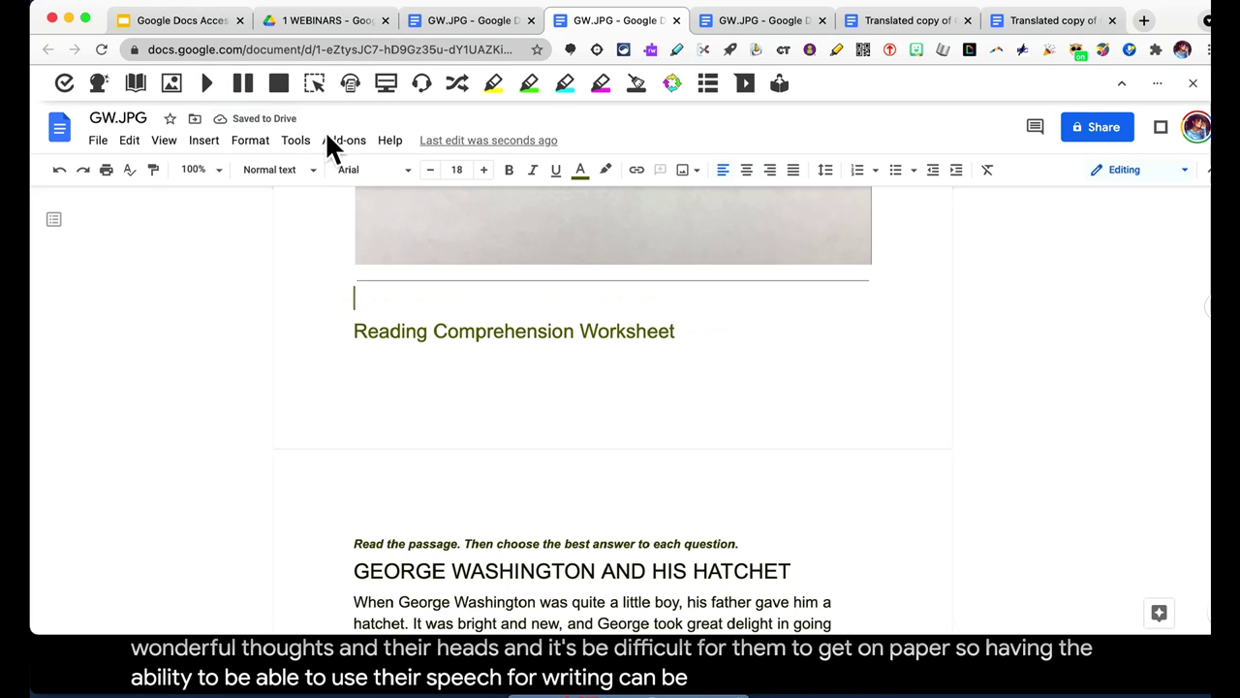
Use voice typing to dictate a sentence about spelling 'phenomenal' above the worksheet heading
click(302, 143)
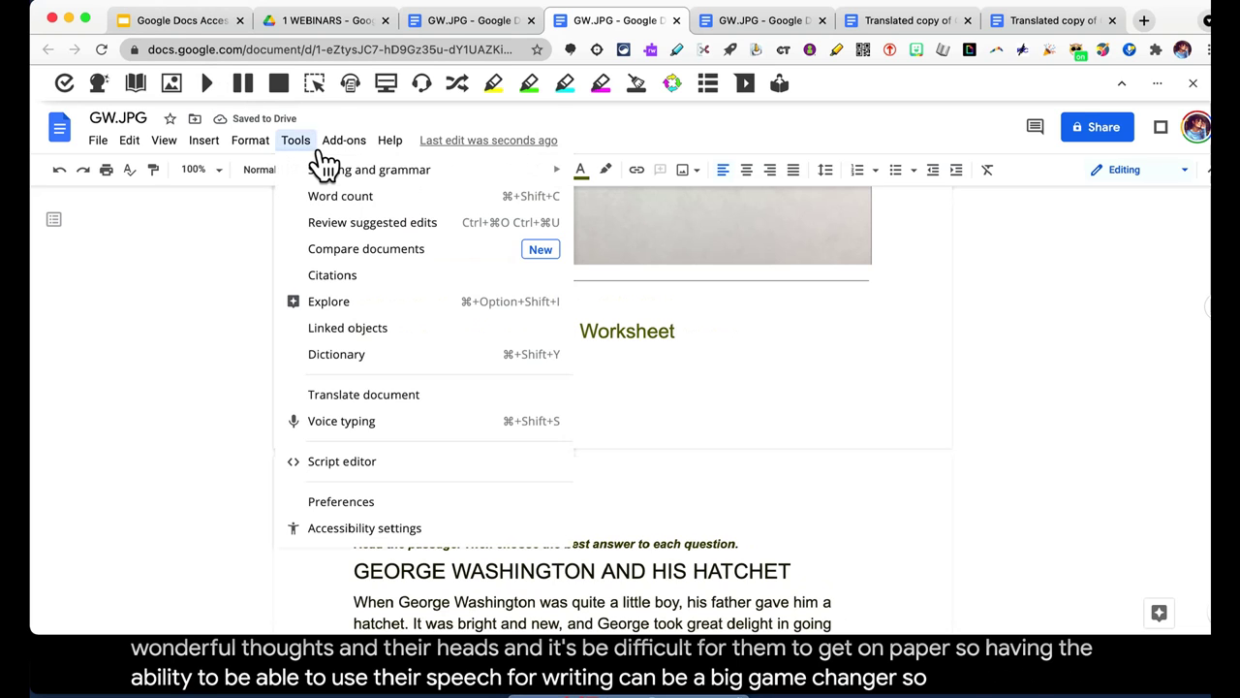
click(346, 423)
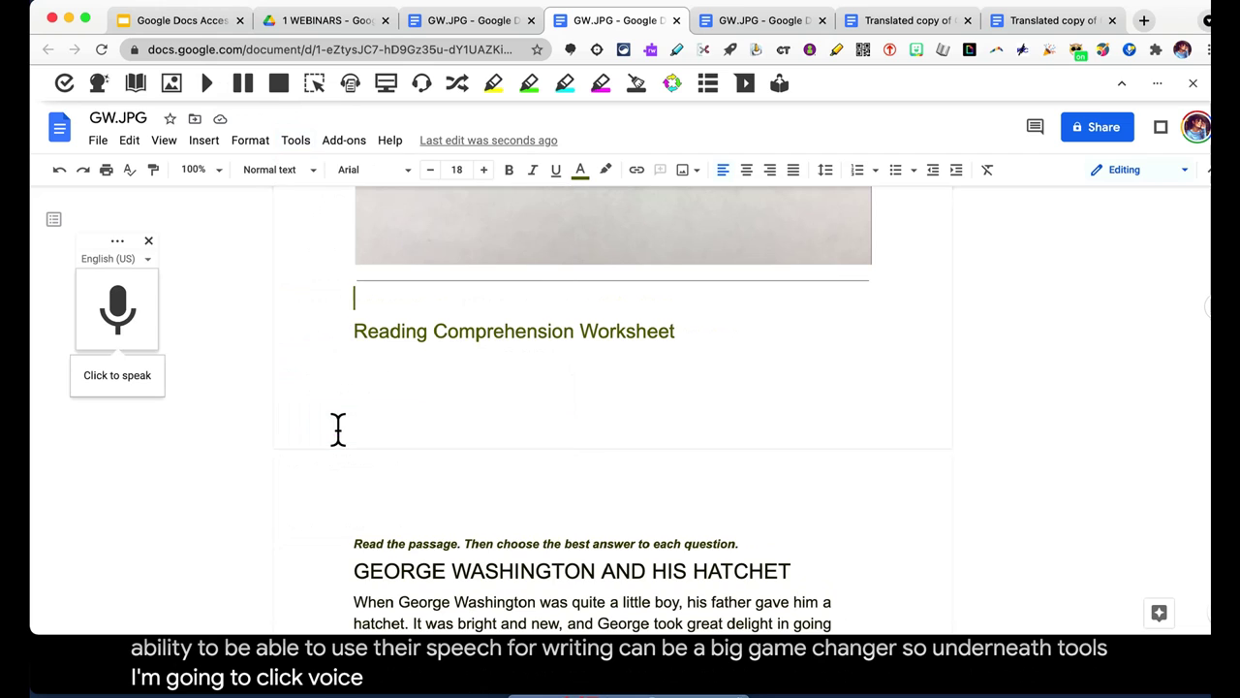
drag(122, 244, 203, 241)
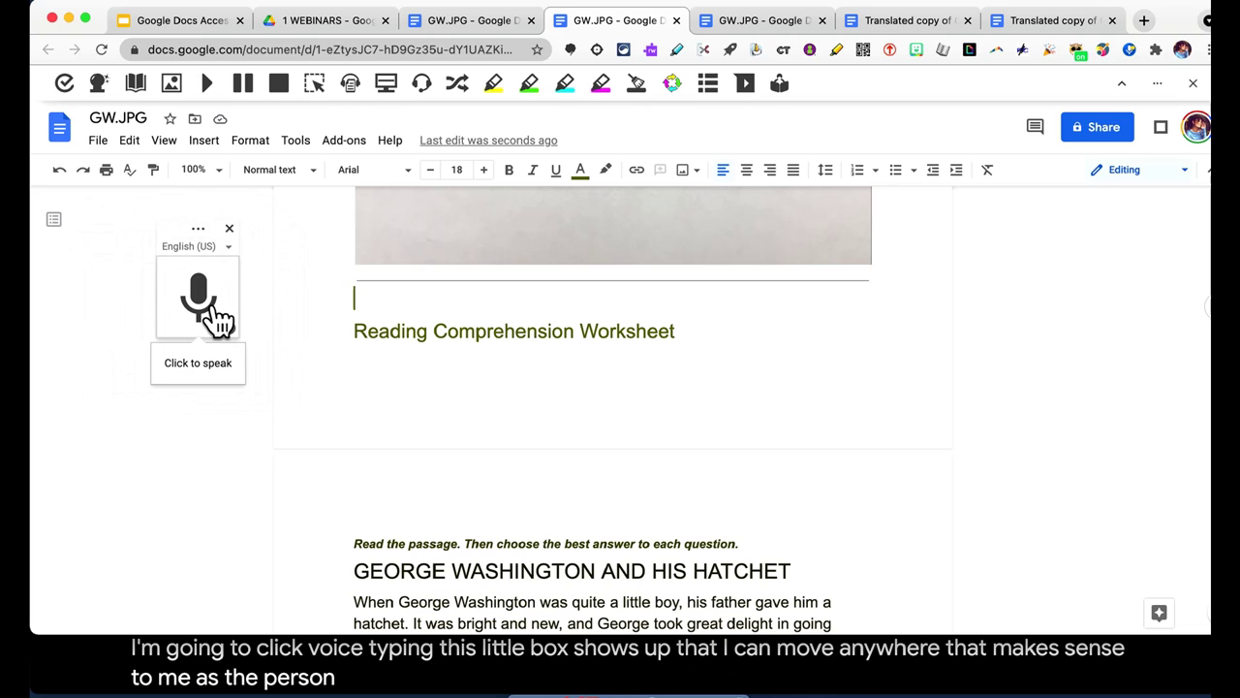
click(214, 308)
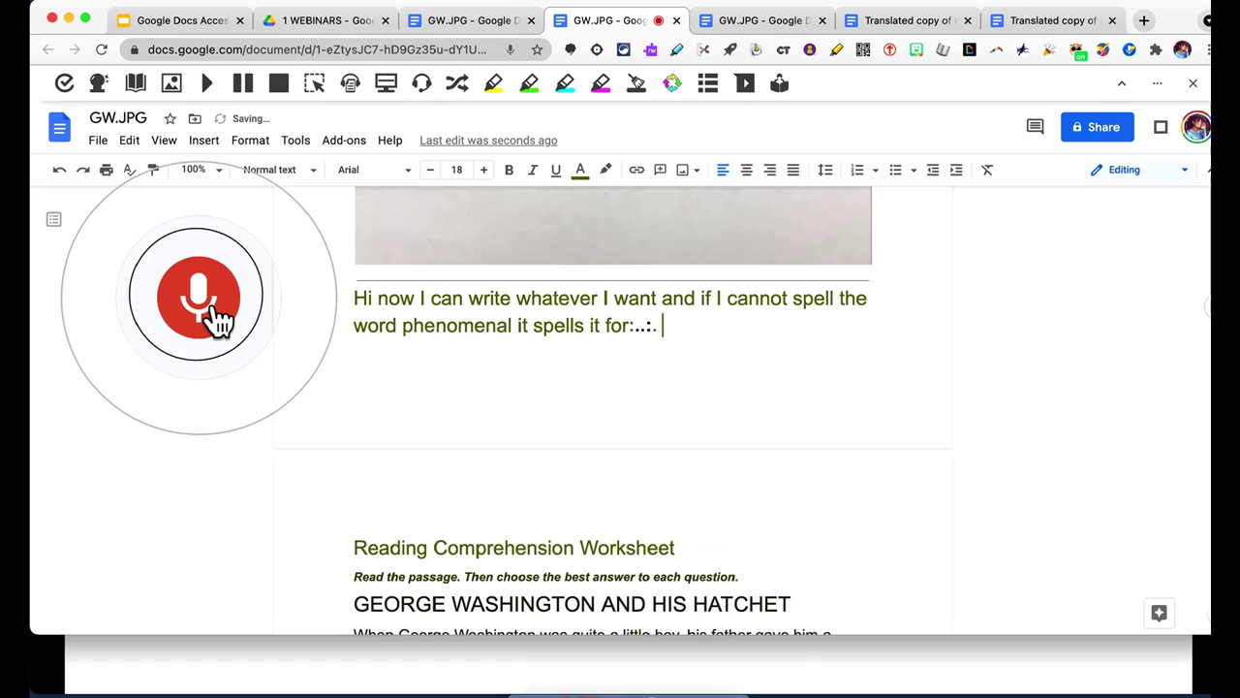
click(218, 320)
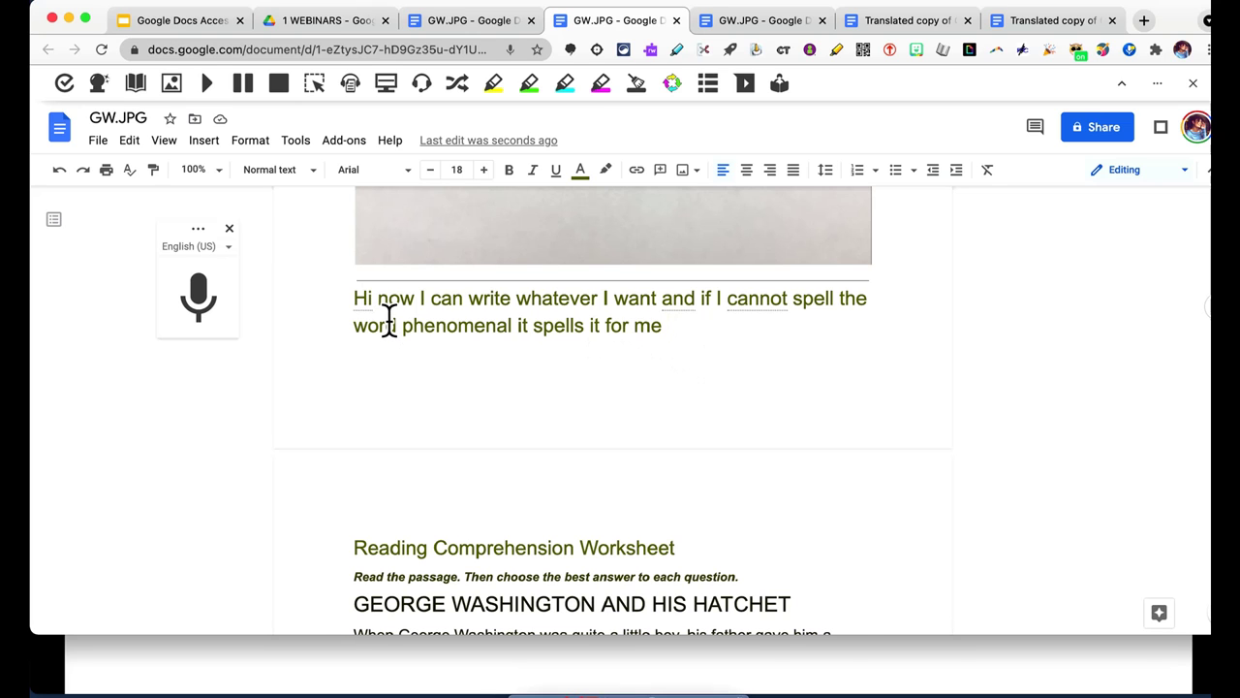
Scroll down the document and bring up the Tools menu
scroll(389, 320, down, 3)
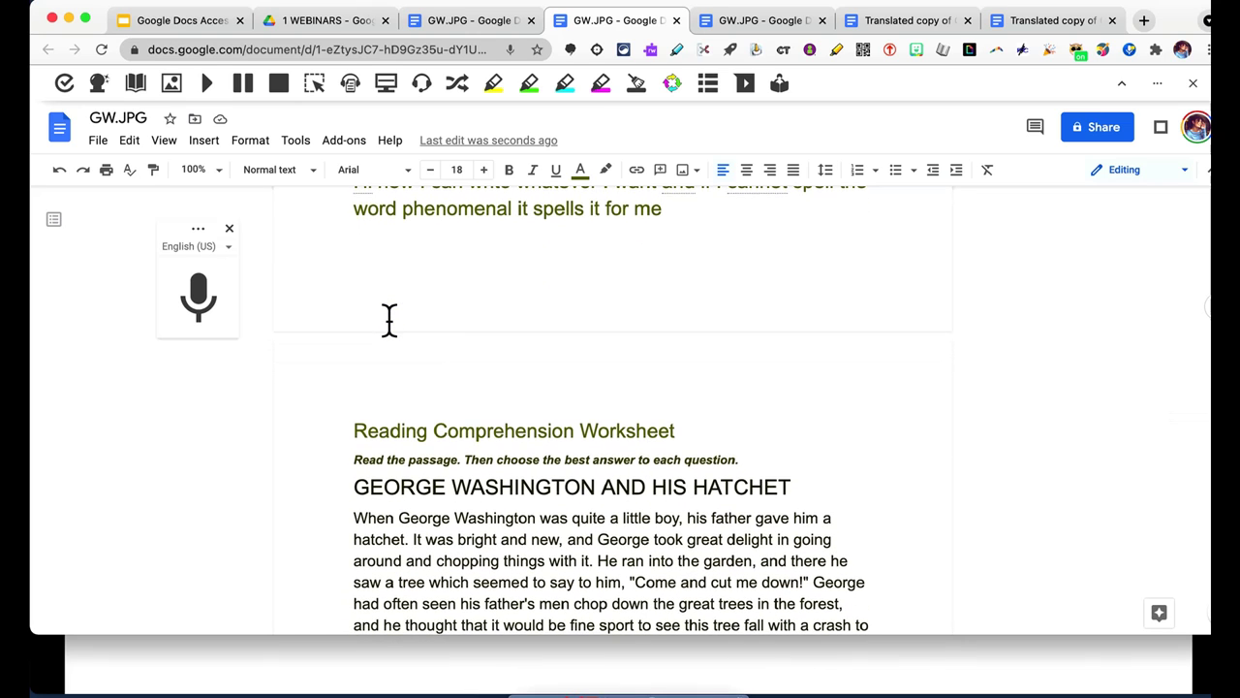
scroll(389, 320, down, 1)
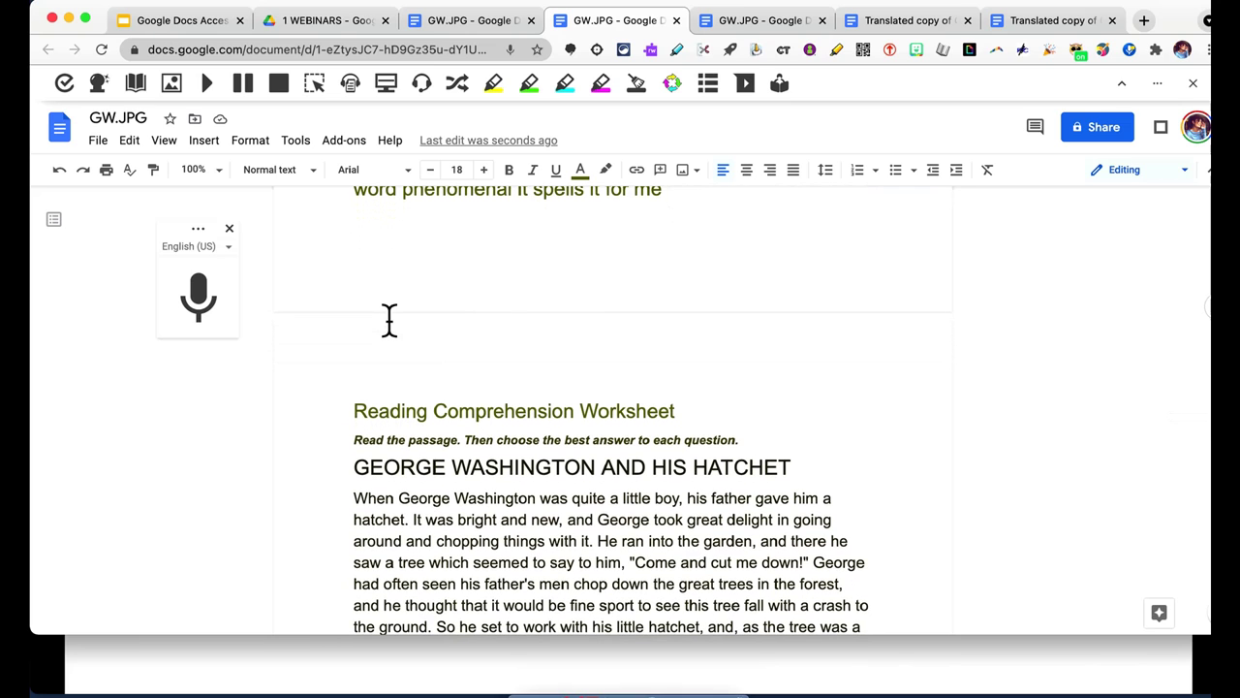
click(308, 145)
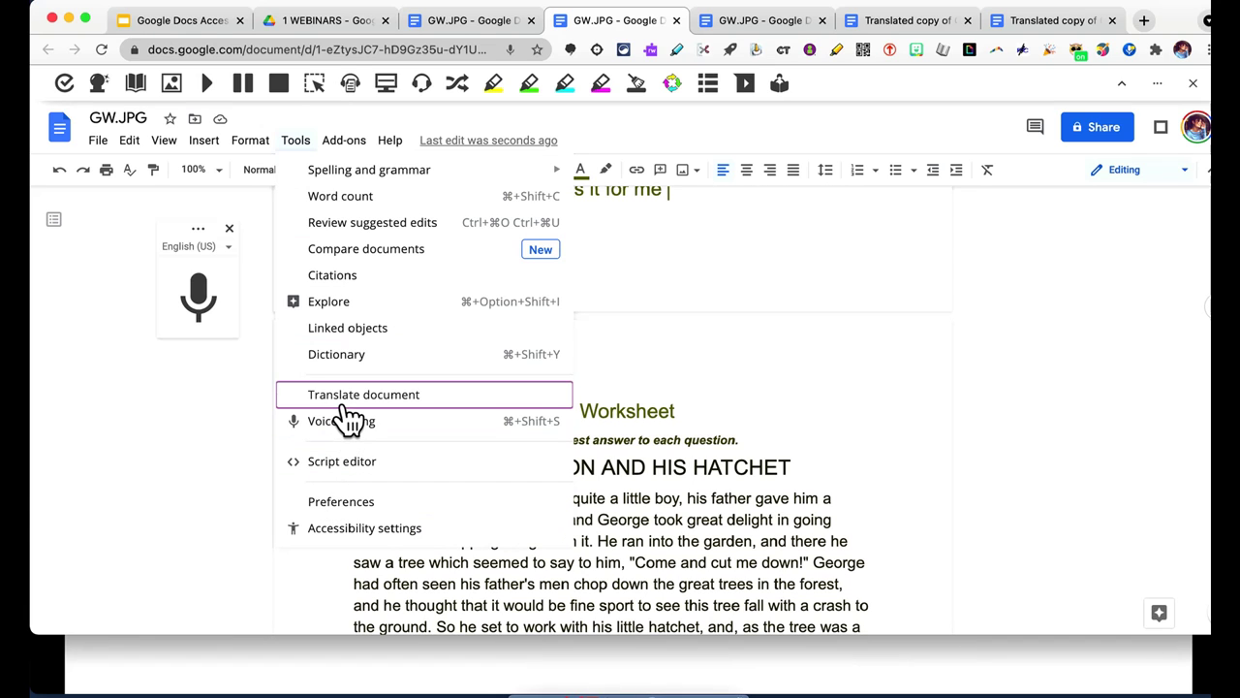
Start Translate document and choose Bulgarian as the target language
click(347, 405)
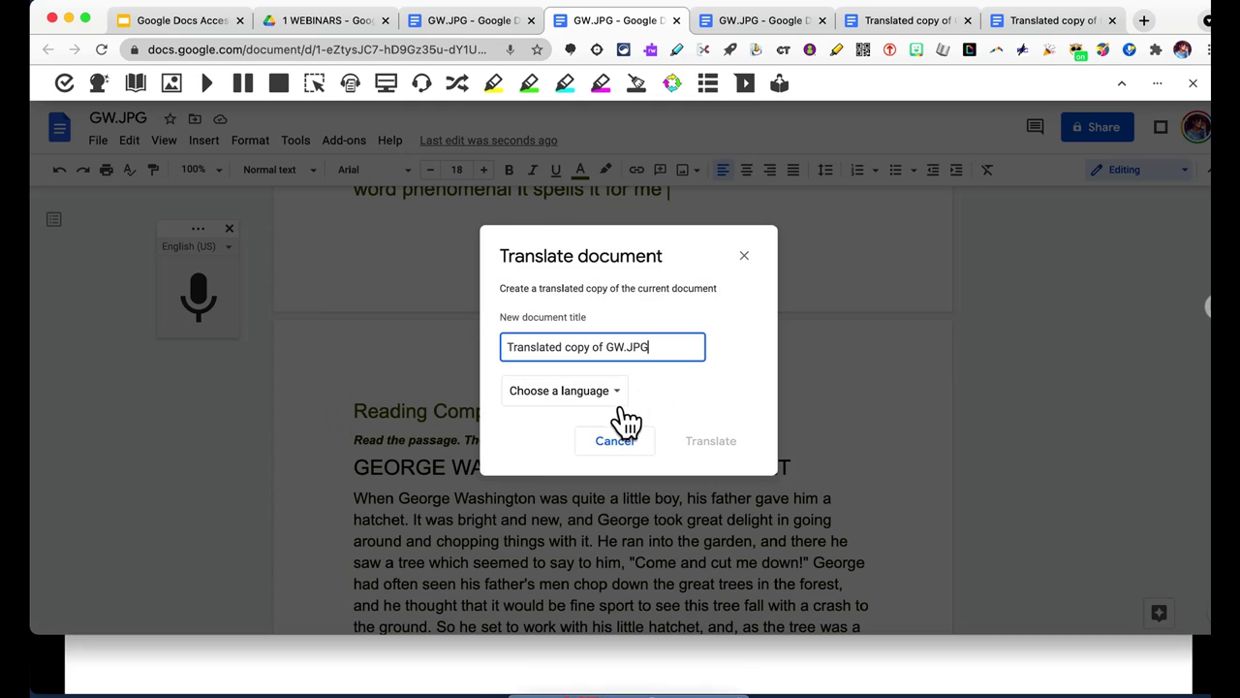
click(634, 412)
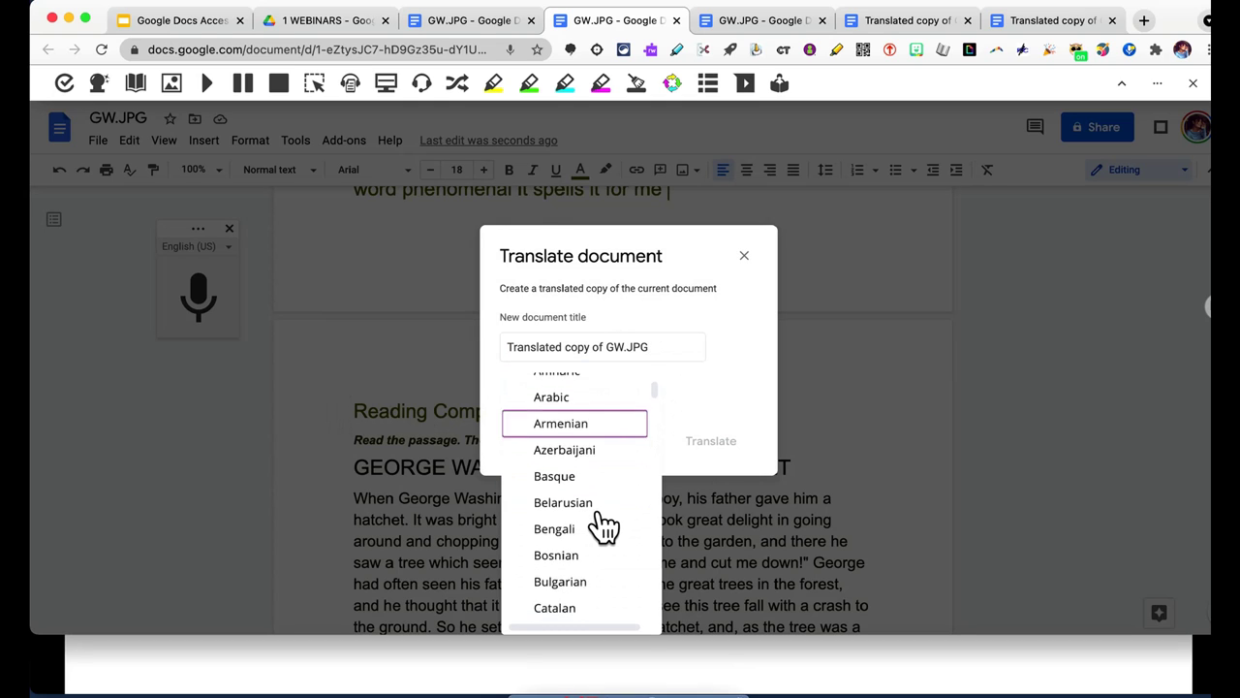
scroll(603, 523, down, 1)
click(574, 561)
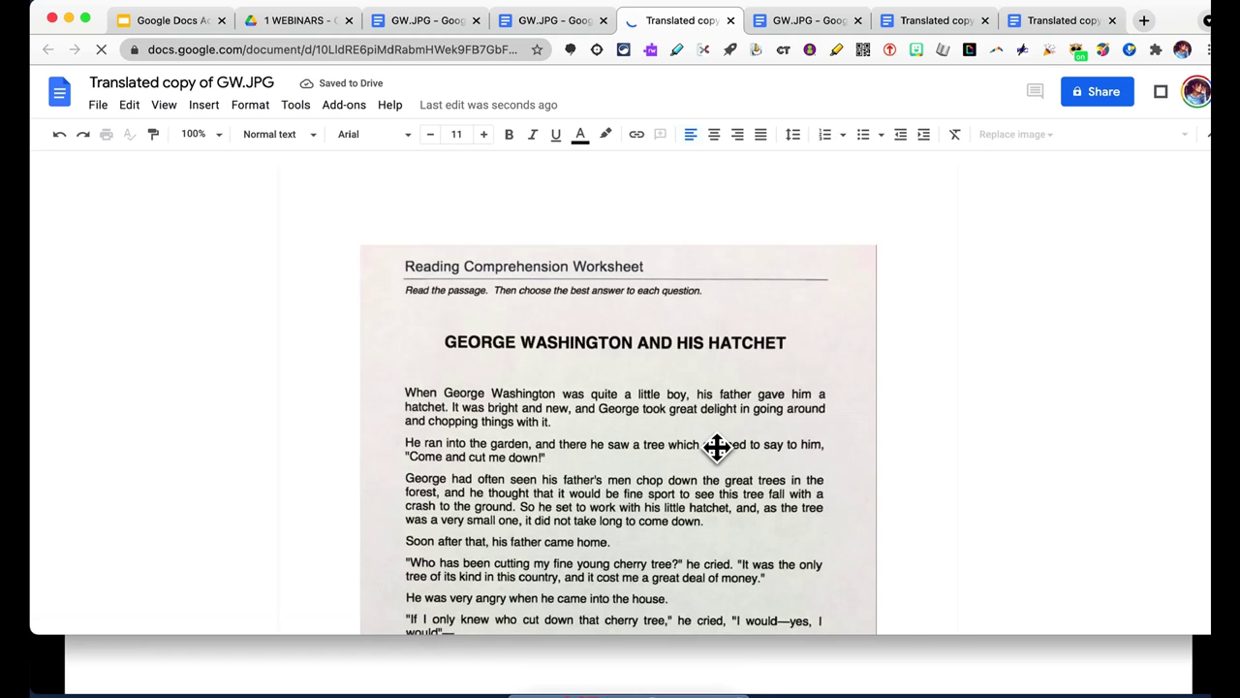
Scroll through the Bulgarian copy, then return to the Google Docs Accessibility presentation
scroll(717, 447, down, 2)
scroll(717, 448, down, 1)
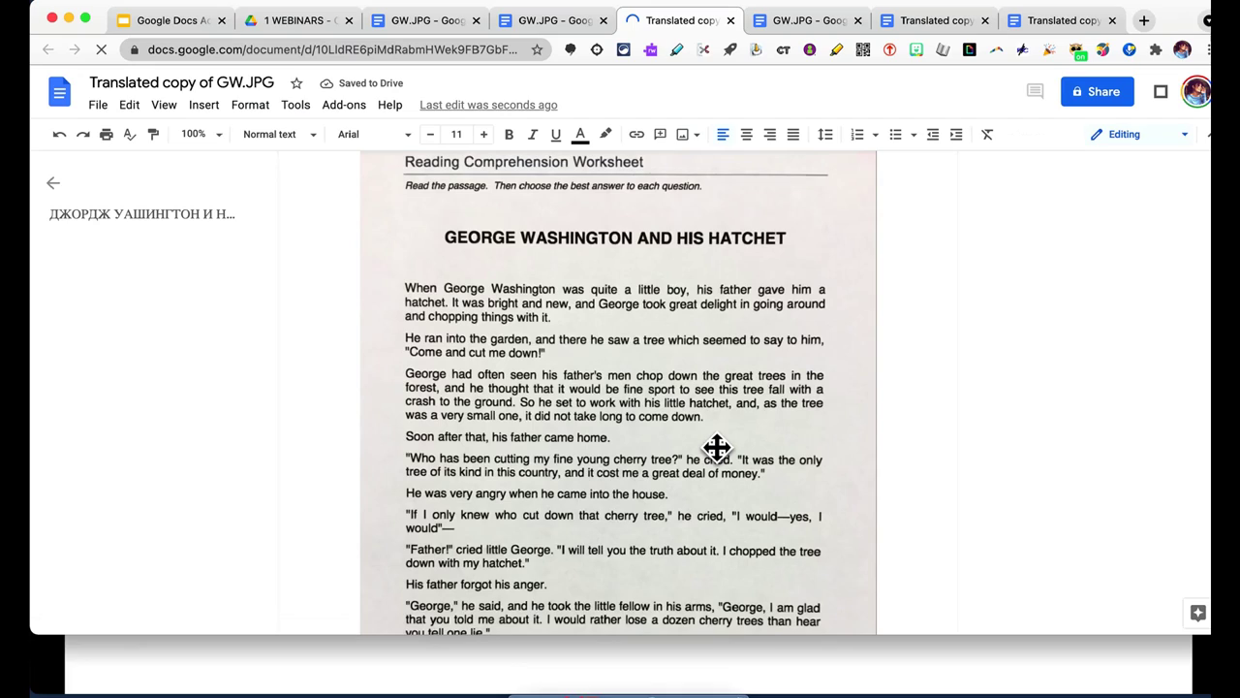
scroll(606, 361, down, 15)
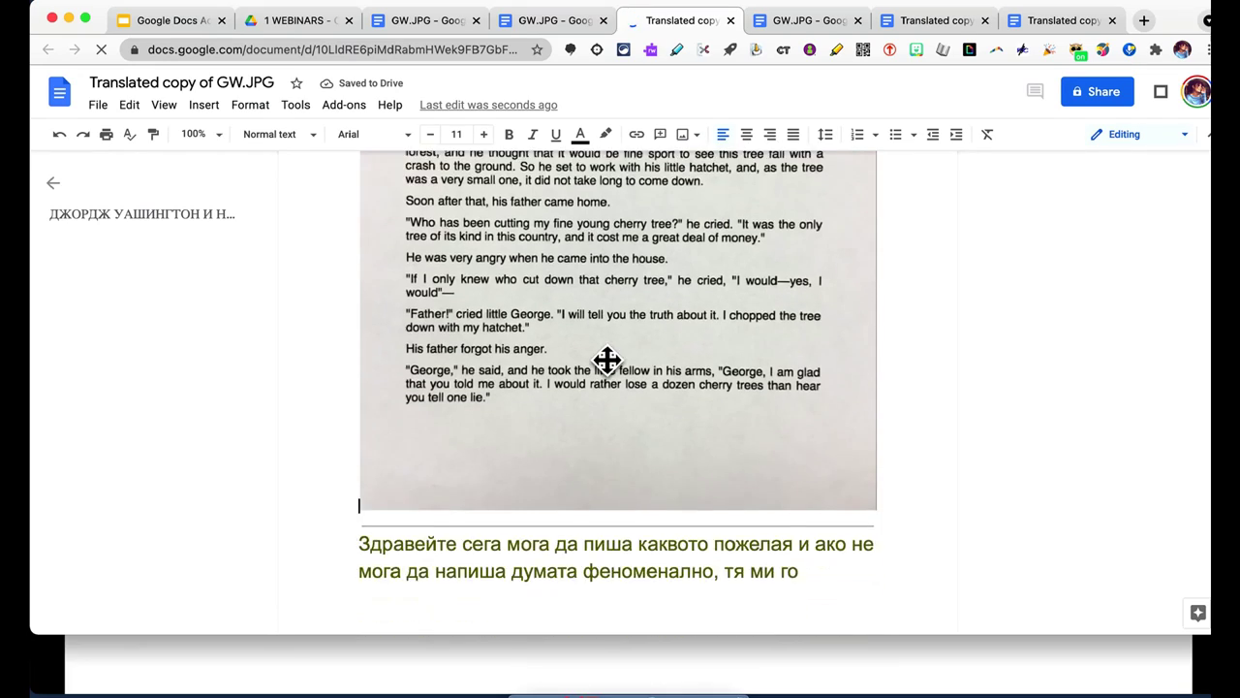
scroll(601, 364, down, 3)
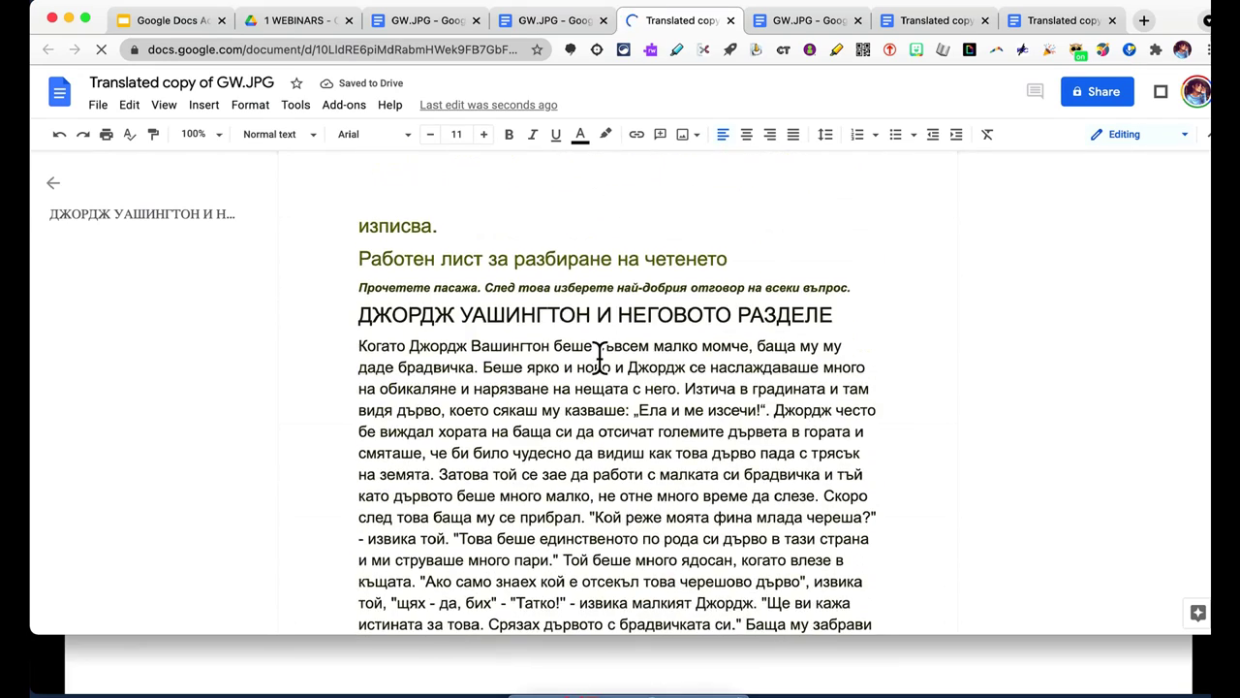
scroll(601, 360, up, 6)
scroll(607, 361, up, 10)
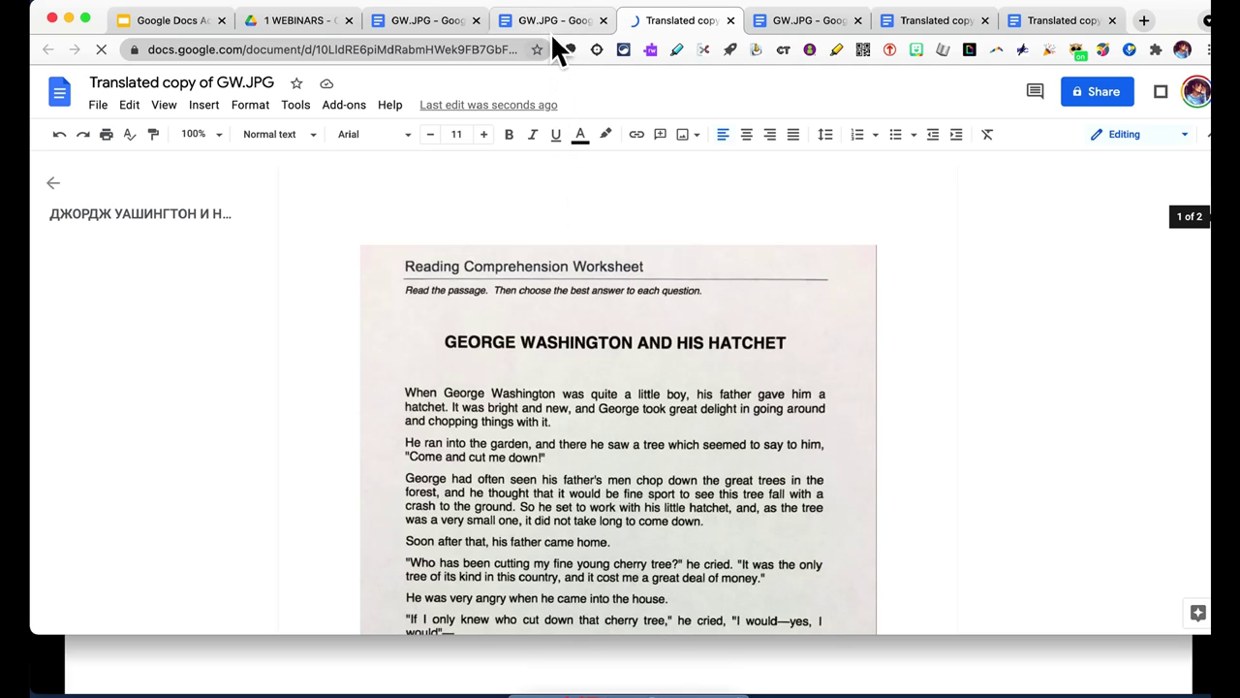
click(194, 23)
Advance through Voice Typing, Translations and 'There is SO much more!' to the Contact Me! slide
click(585, 417)
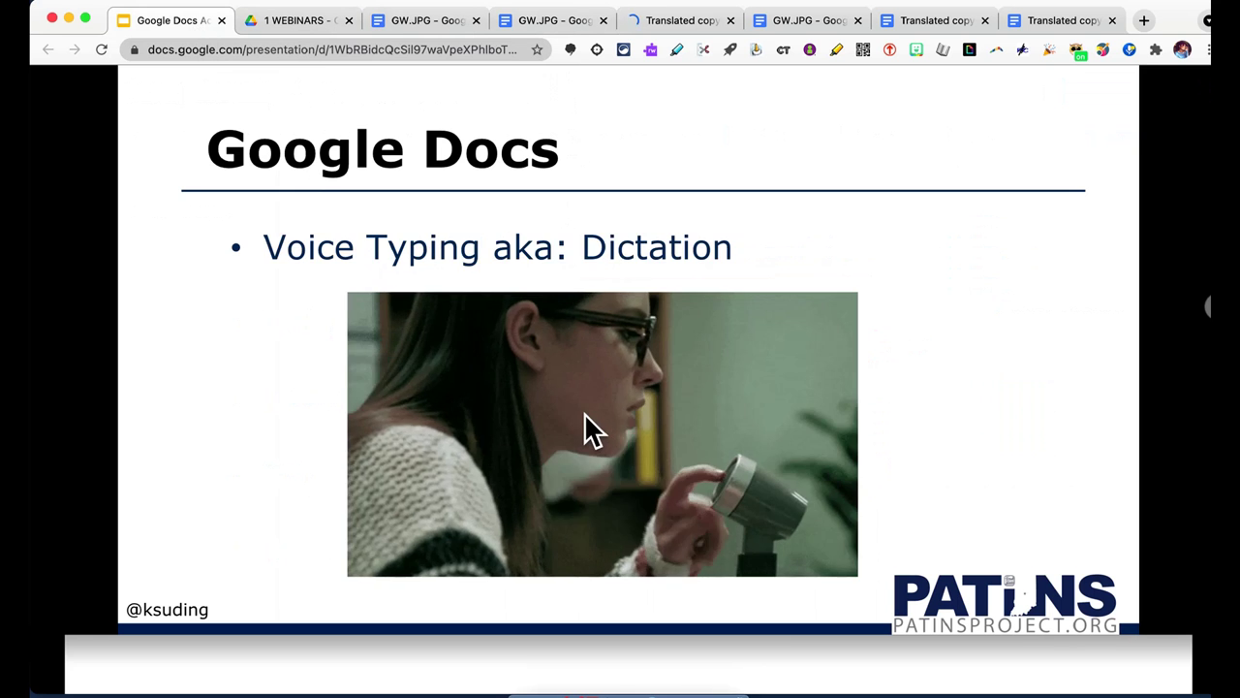
click(893, 448)
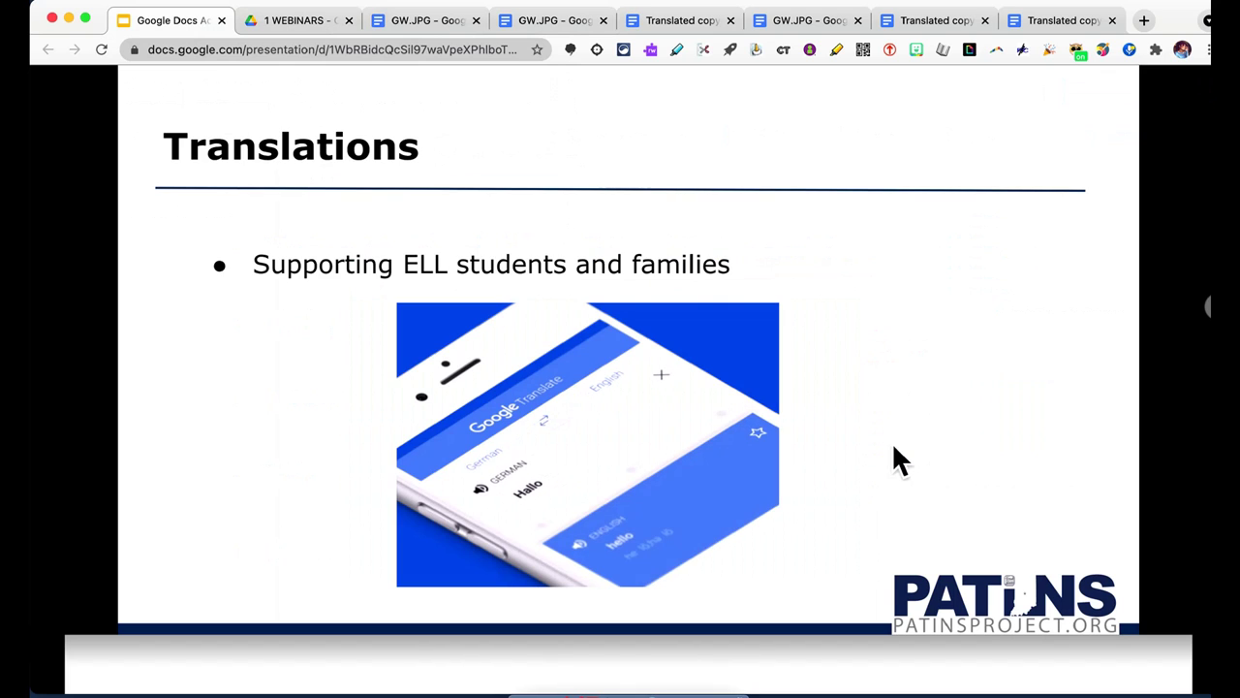
click(894, 449)
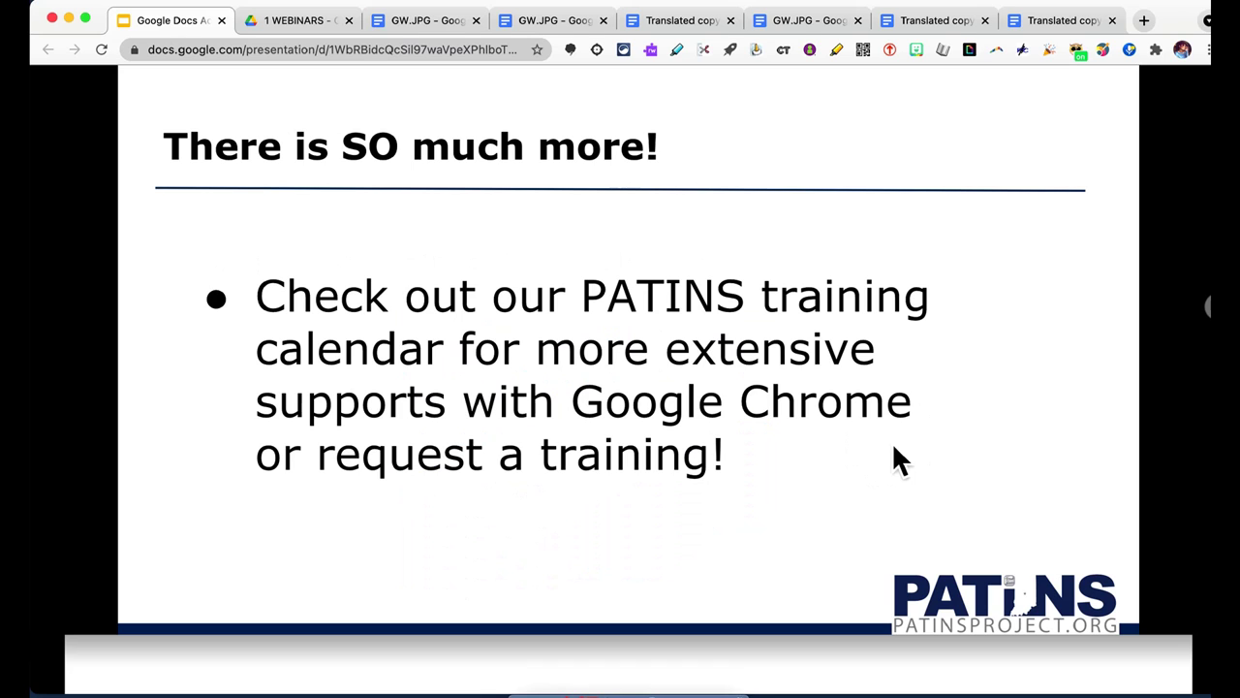
key(Right)
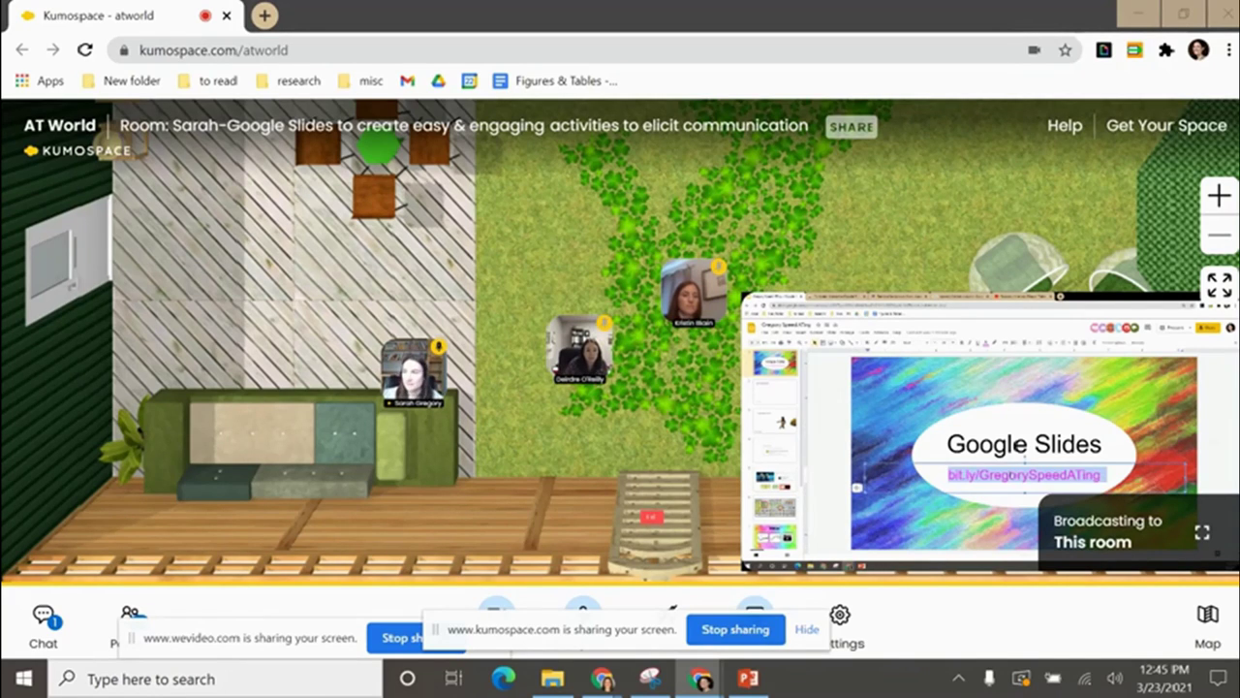
Send the presentation's bit.ly link in the room chat and advance slides to Insert Picture/Video
click(42, 619)
click(124, 534)
text(bit.ly/GregorySpeedATing)
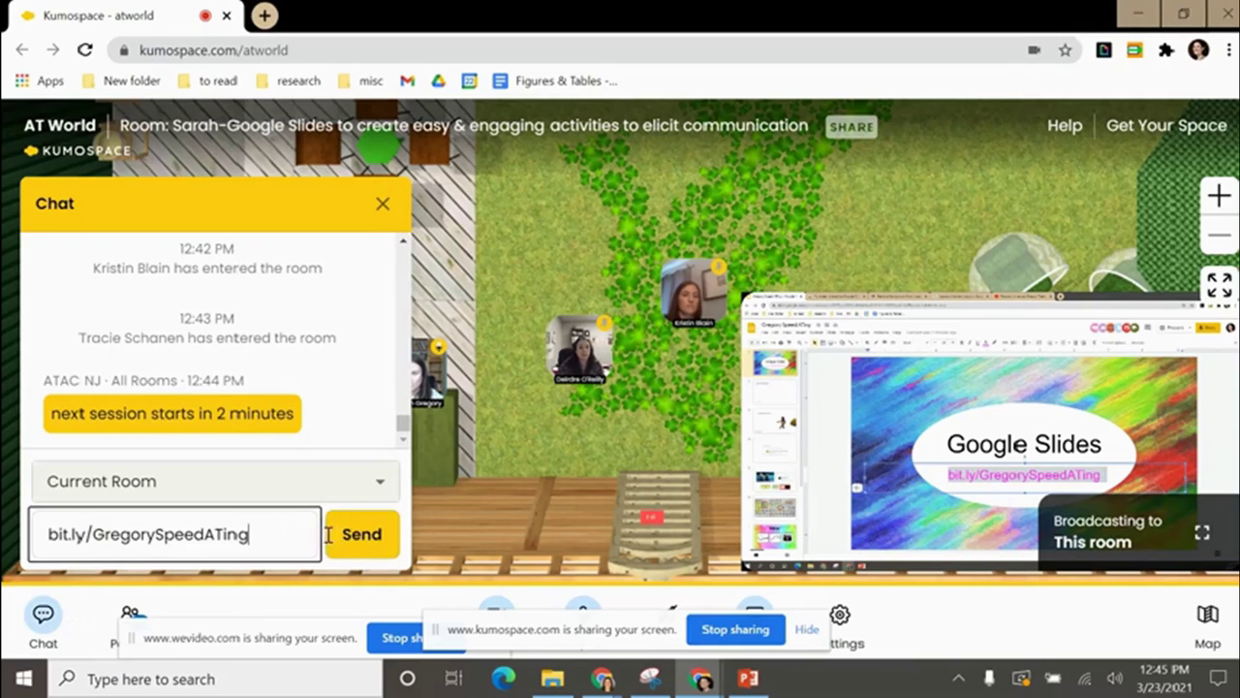
click(359, 533)
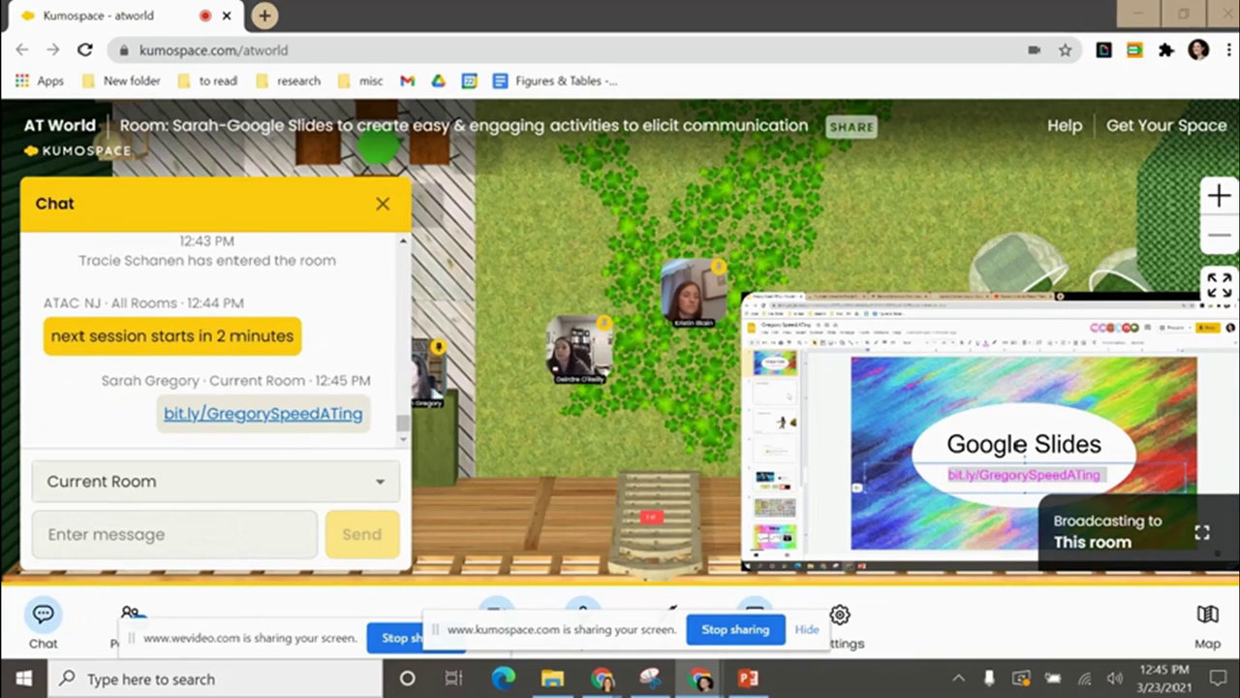
key(Down)
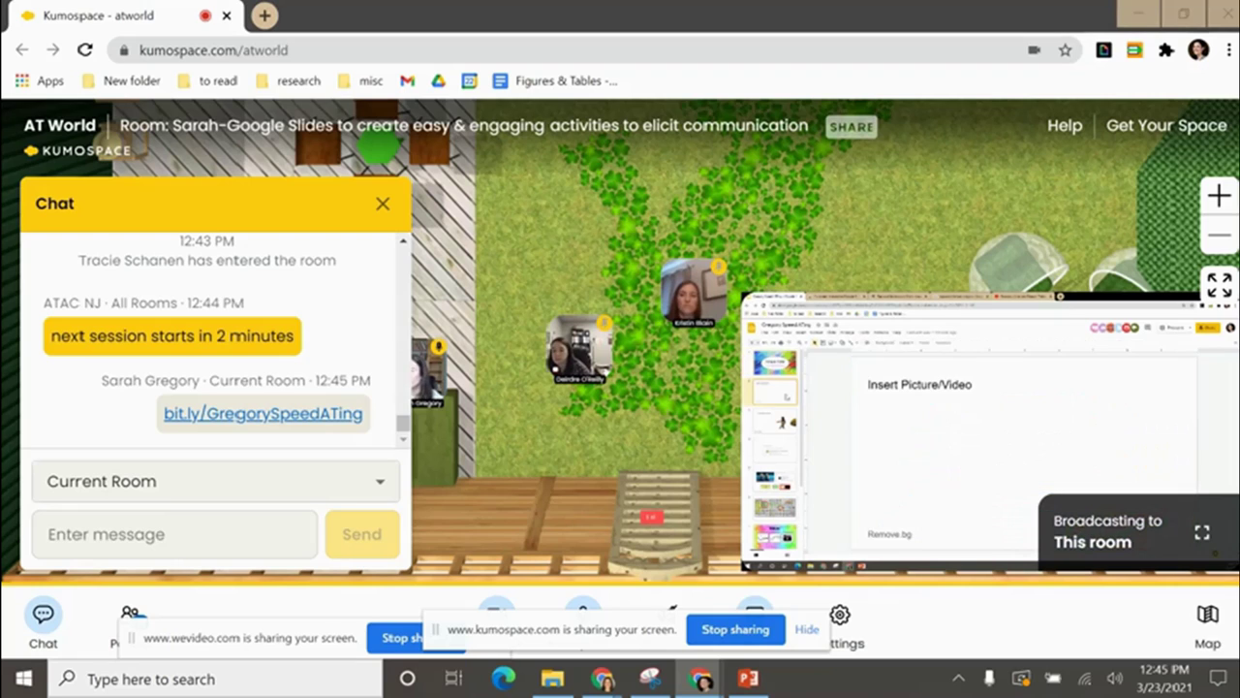
click(383, 203)
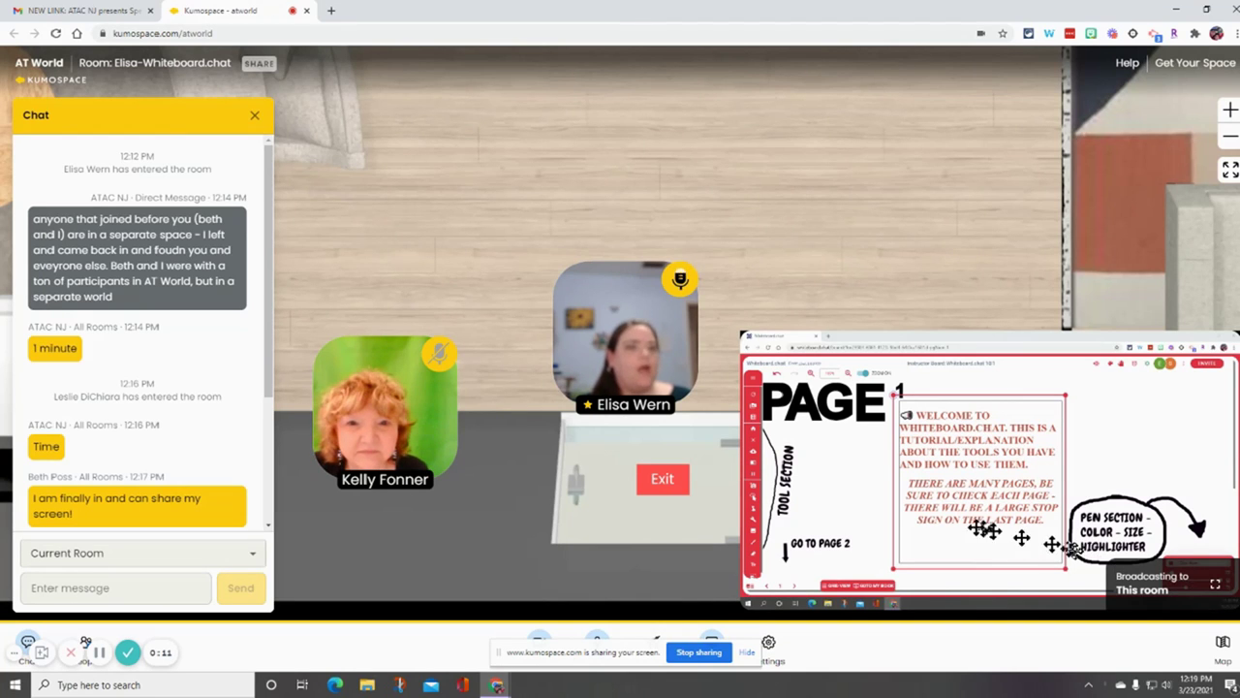
Hide the 'kumospace.com is sharing your screen' bar while the whiteboard keeps broadcasting
click(747, 651)
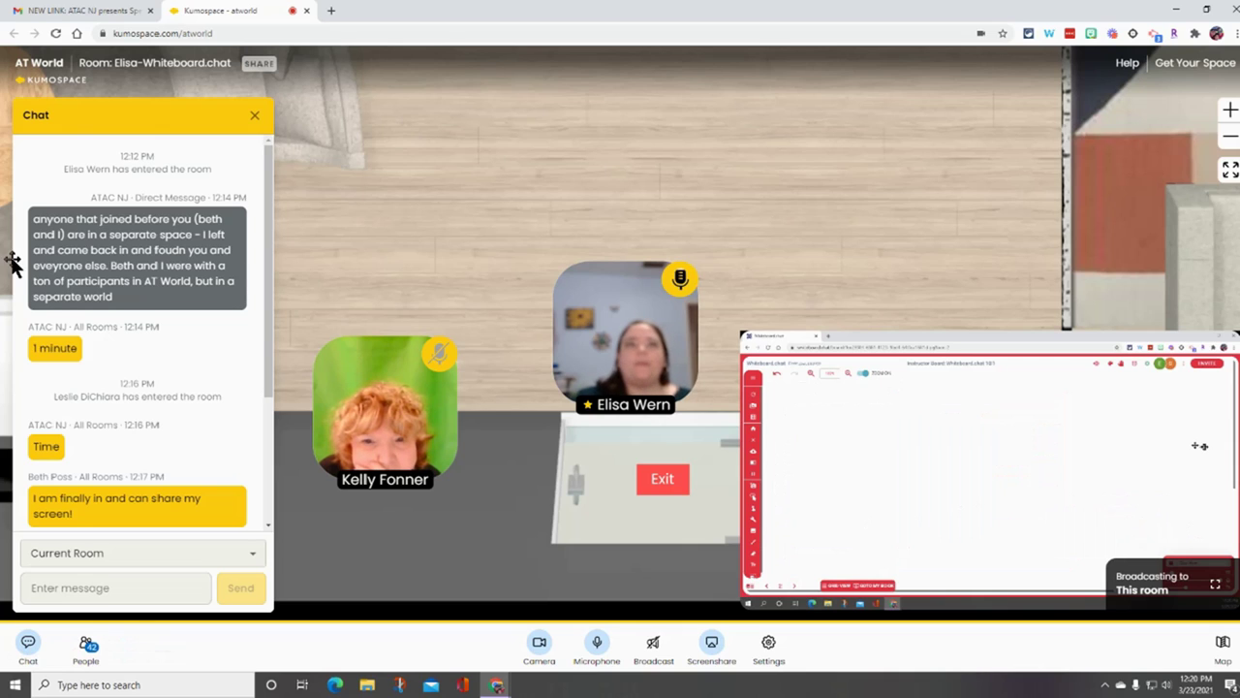
Close the Chat panel to view the whiteboard broadcast, later reopening the chat messages
click(254, 115)
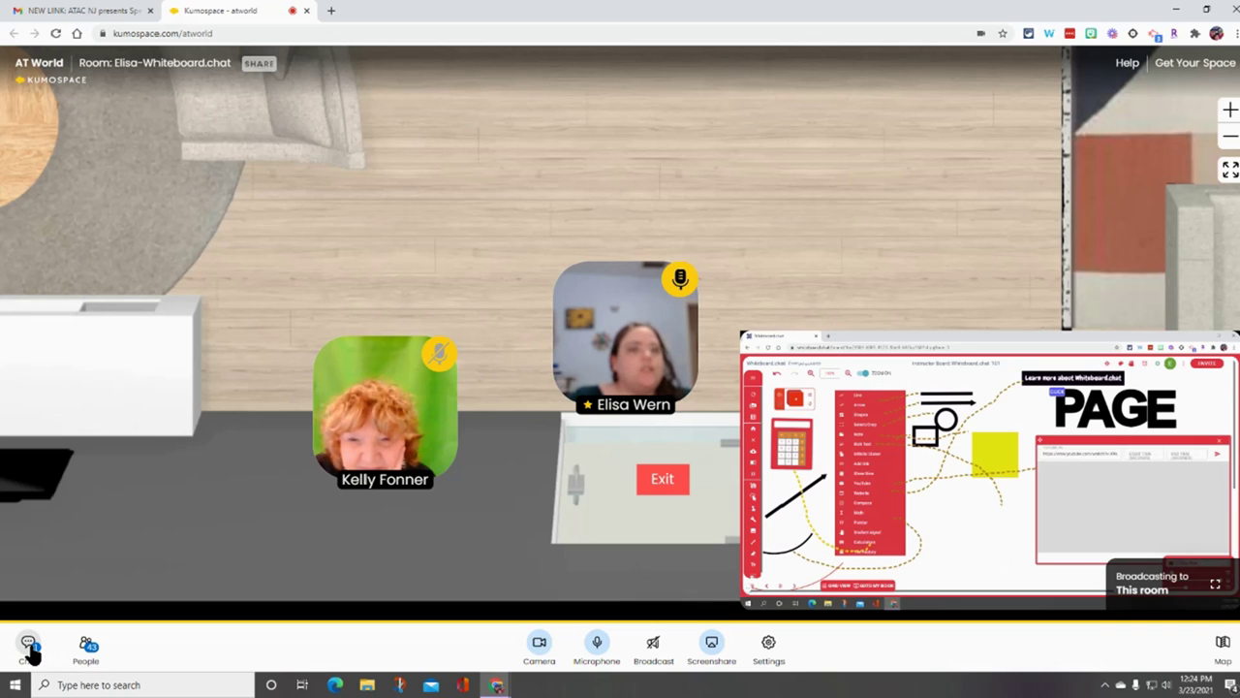
click(28, 647)
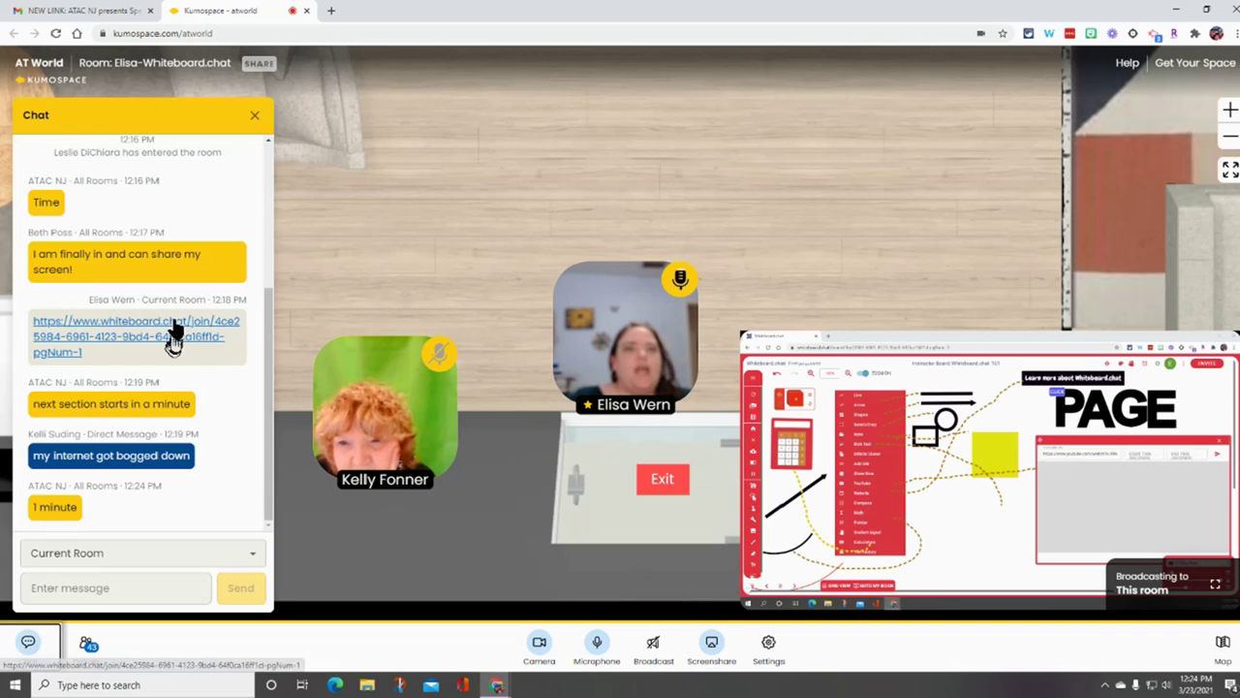
click(253, 118)
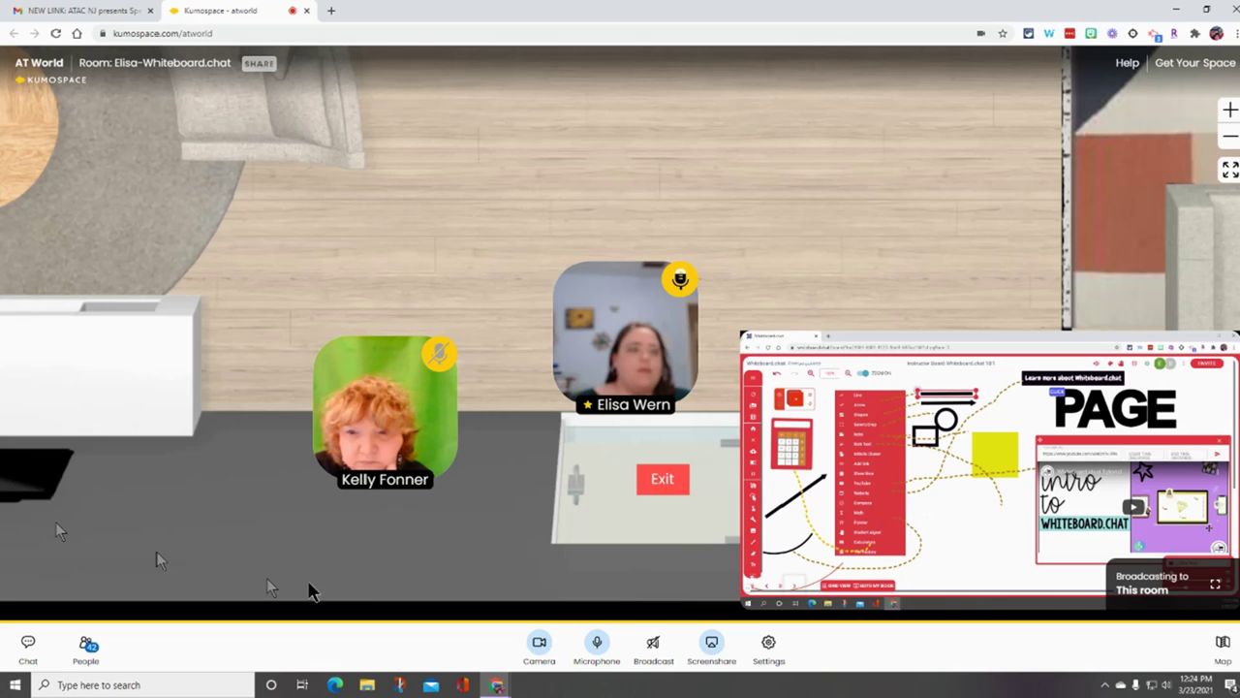
Open the chat, then start a Screenshare broadcast with the range set to 'This room'
click(27, 647)
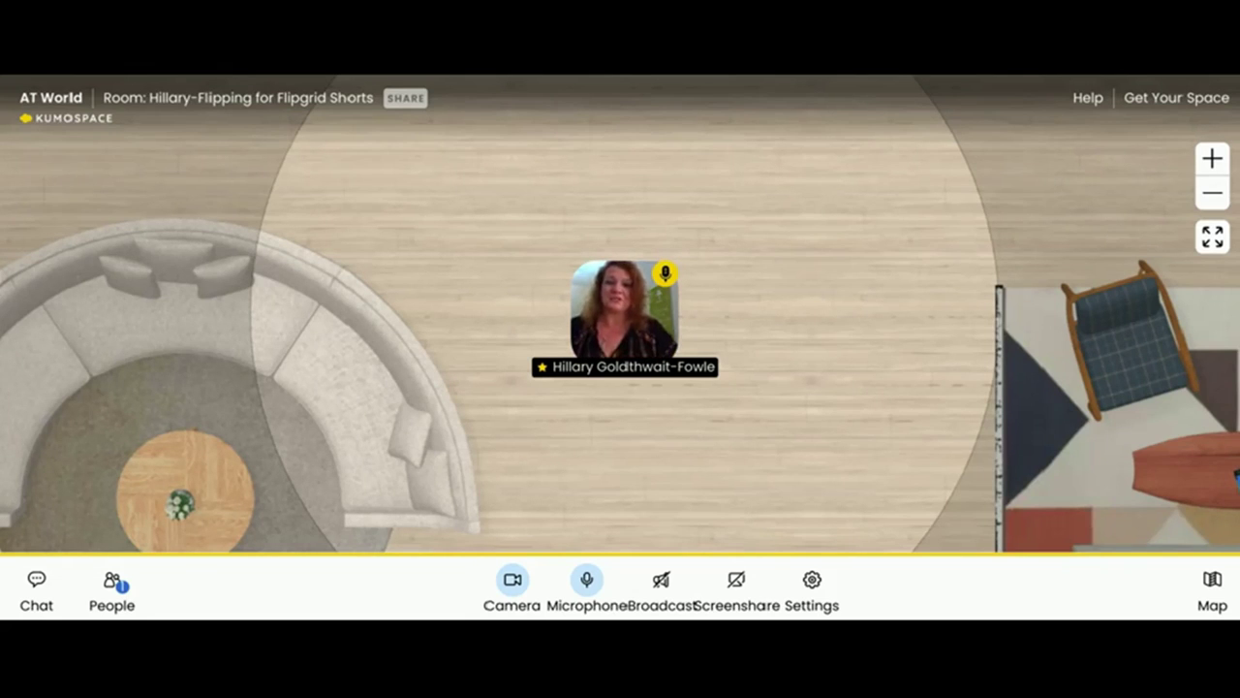
click(737, 593)
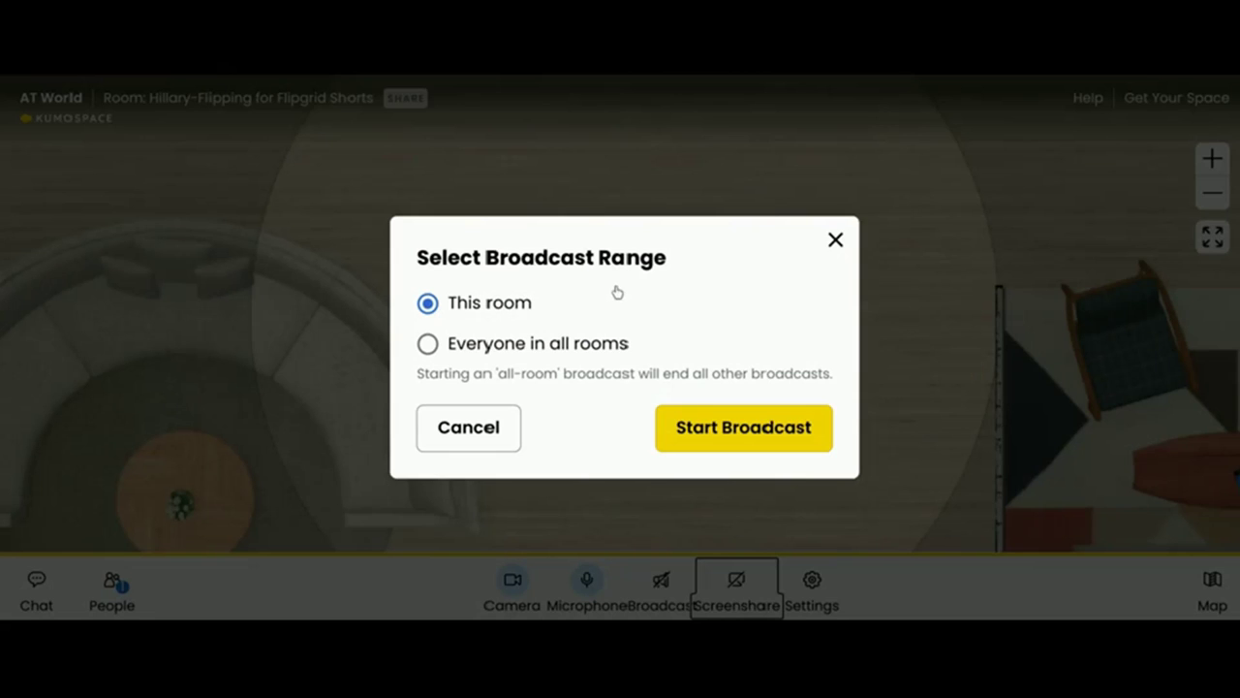
click(744, 433)
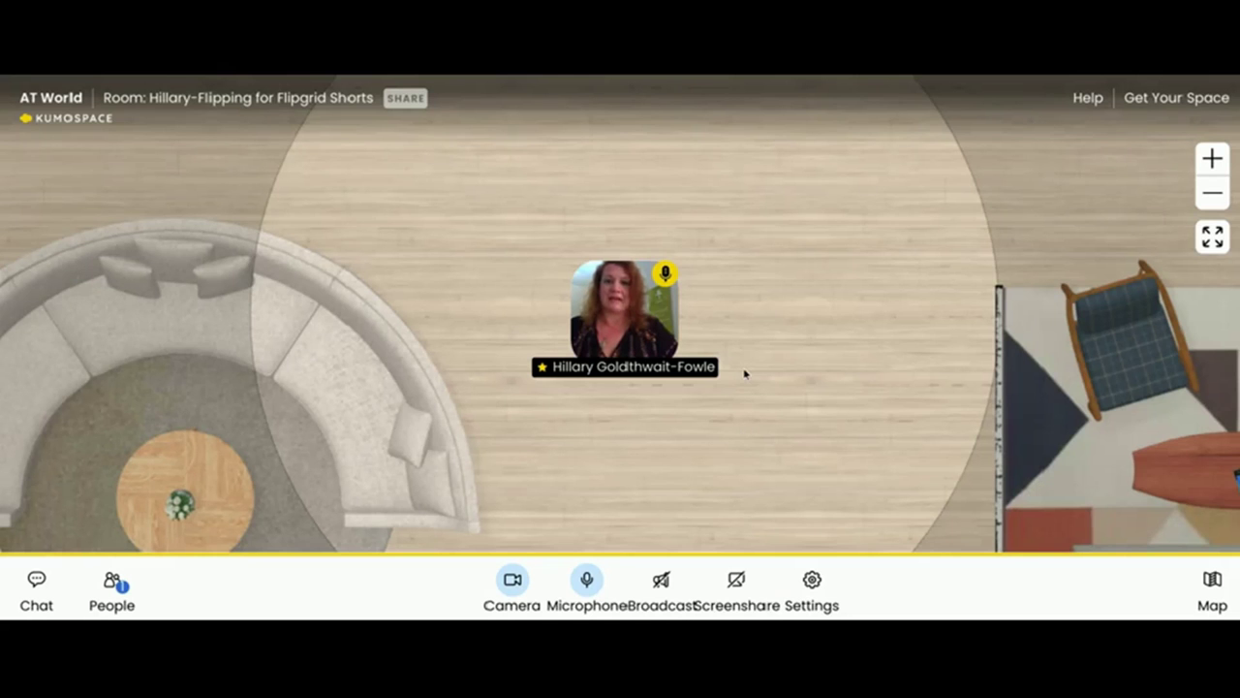